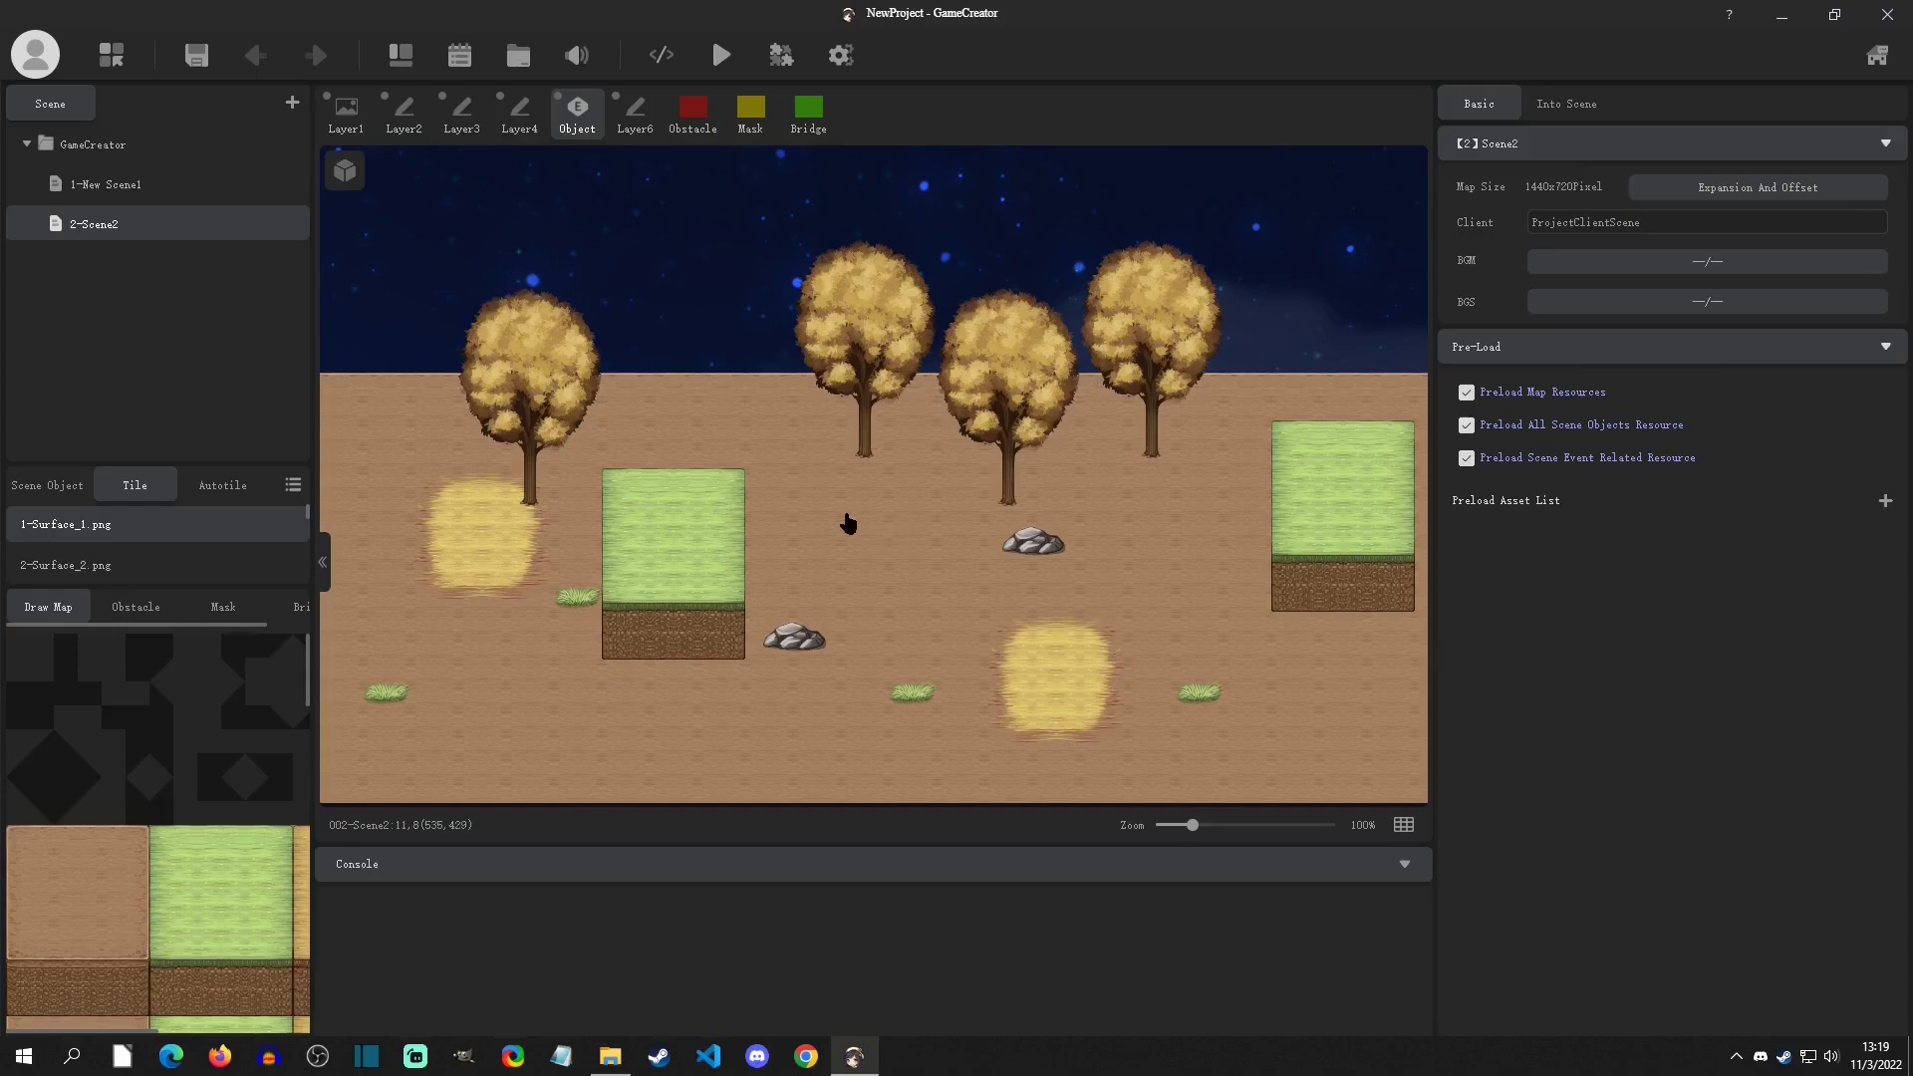
Step: Create a new scene named Scene3 in the GameCreator folder, with a 25 x 15 grid and a 1200 x 720 pixel size
right_click(117, 147)
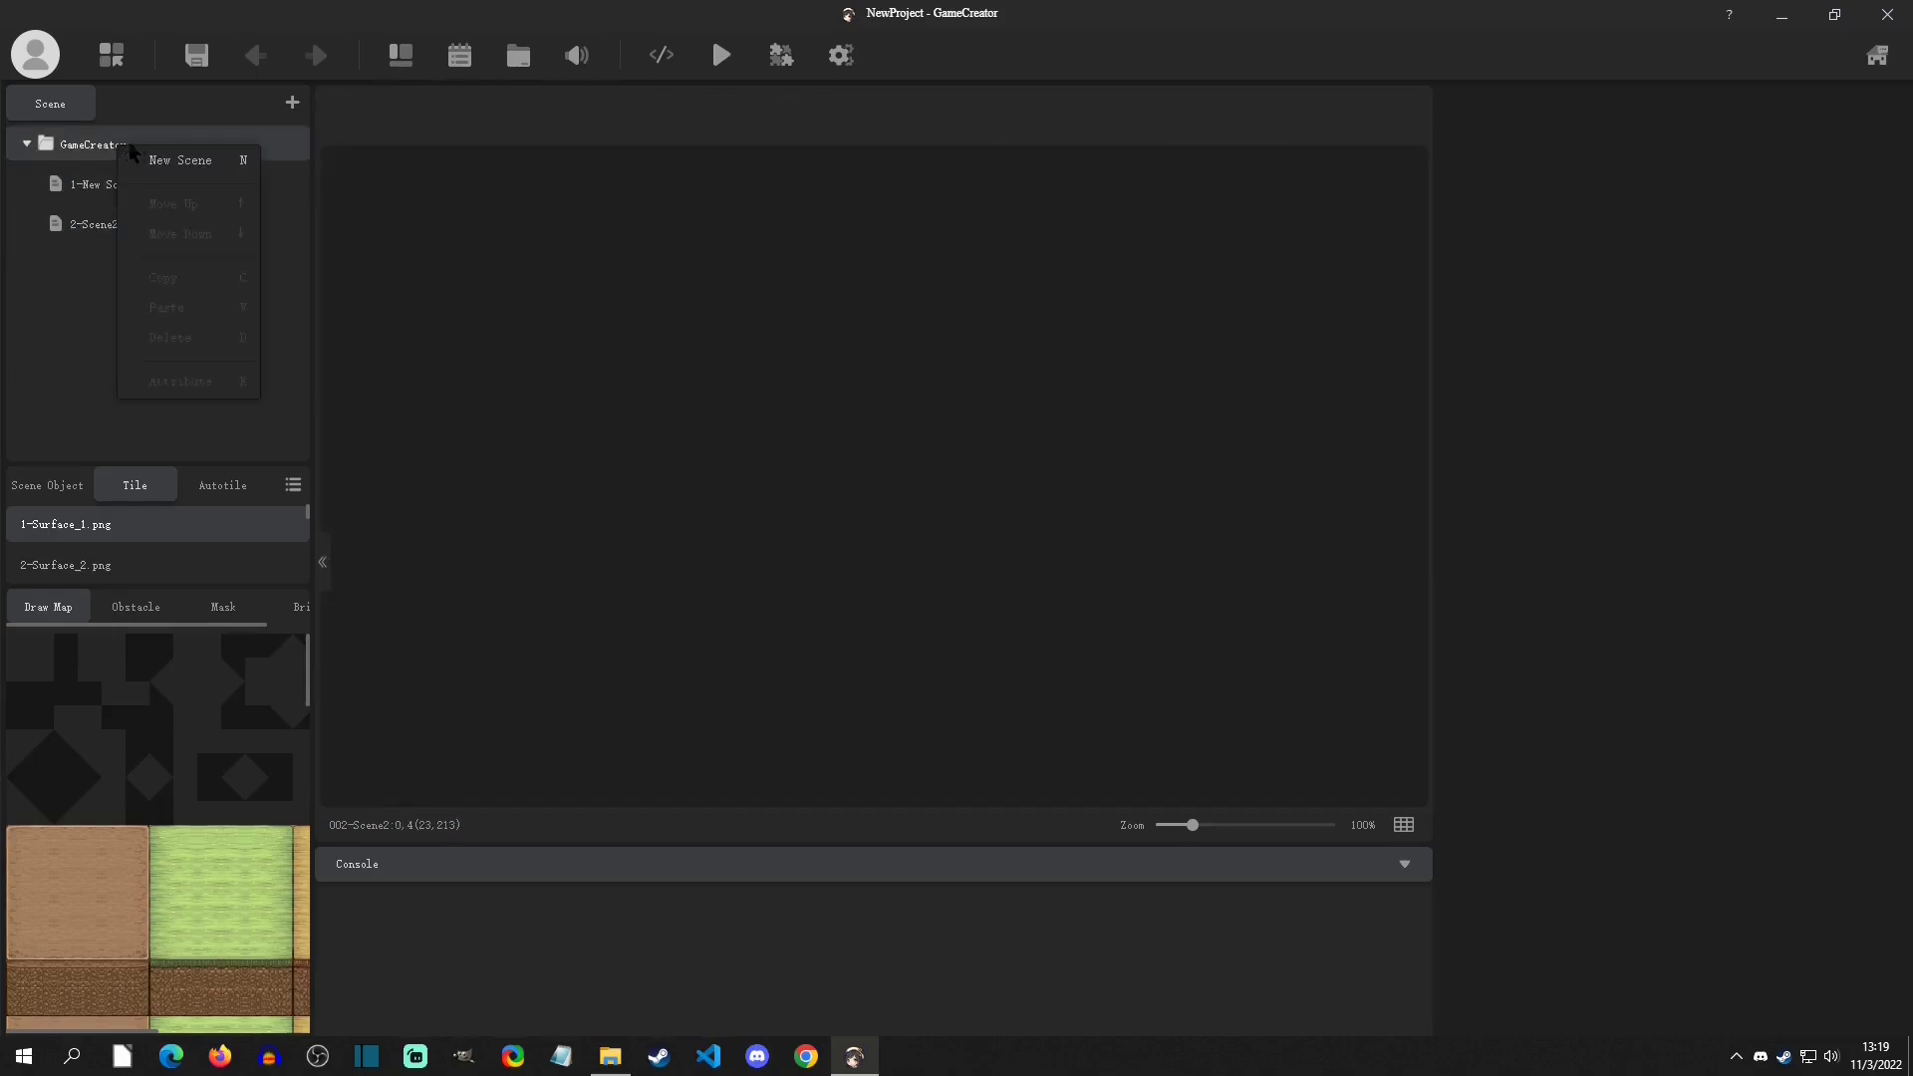
click(173, 160)
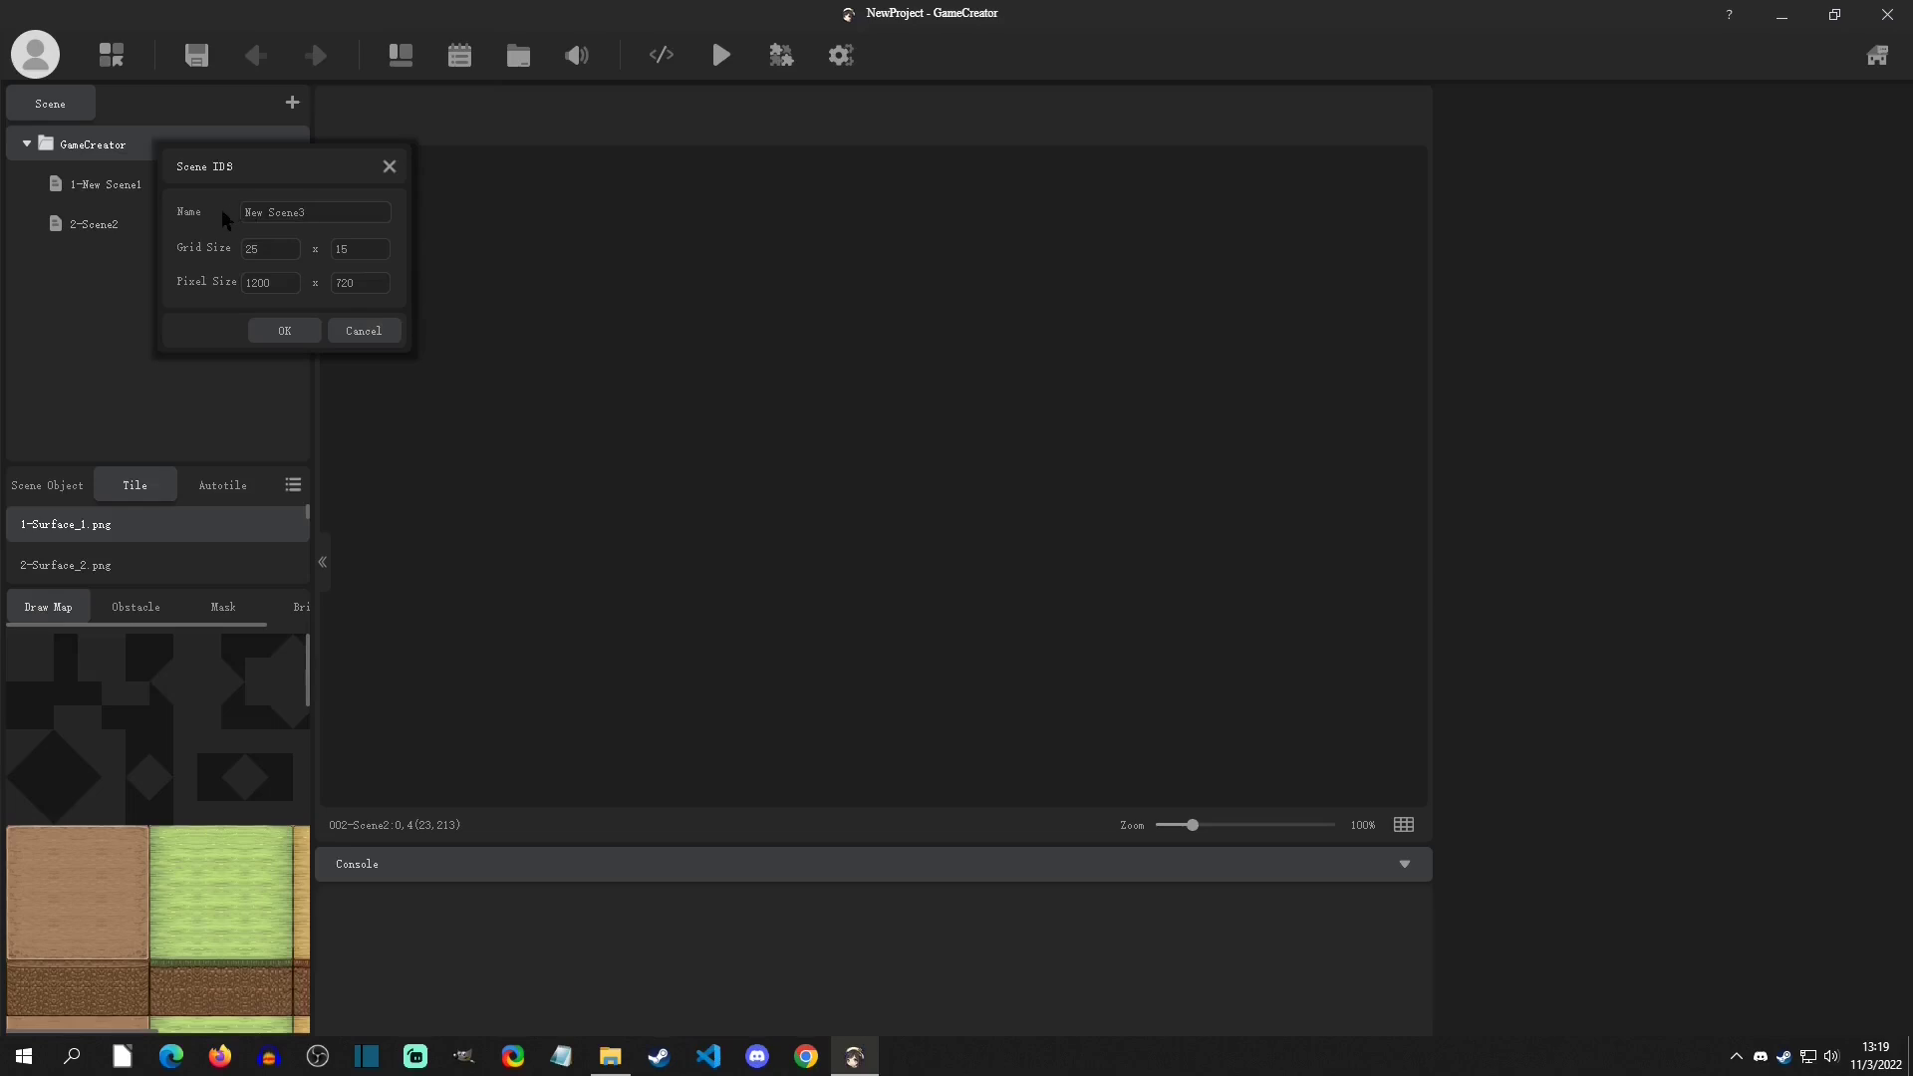
key(BackSpace)
key(BackSpace)
key(BackSpace)
click(285, 331)
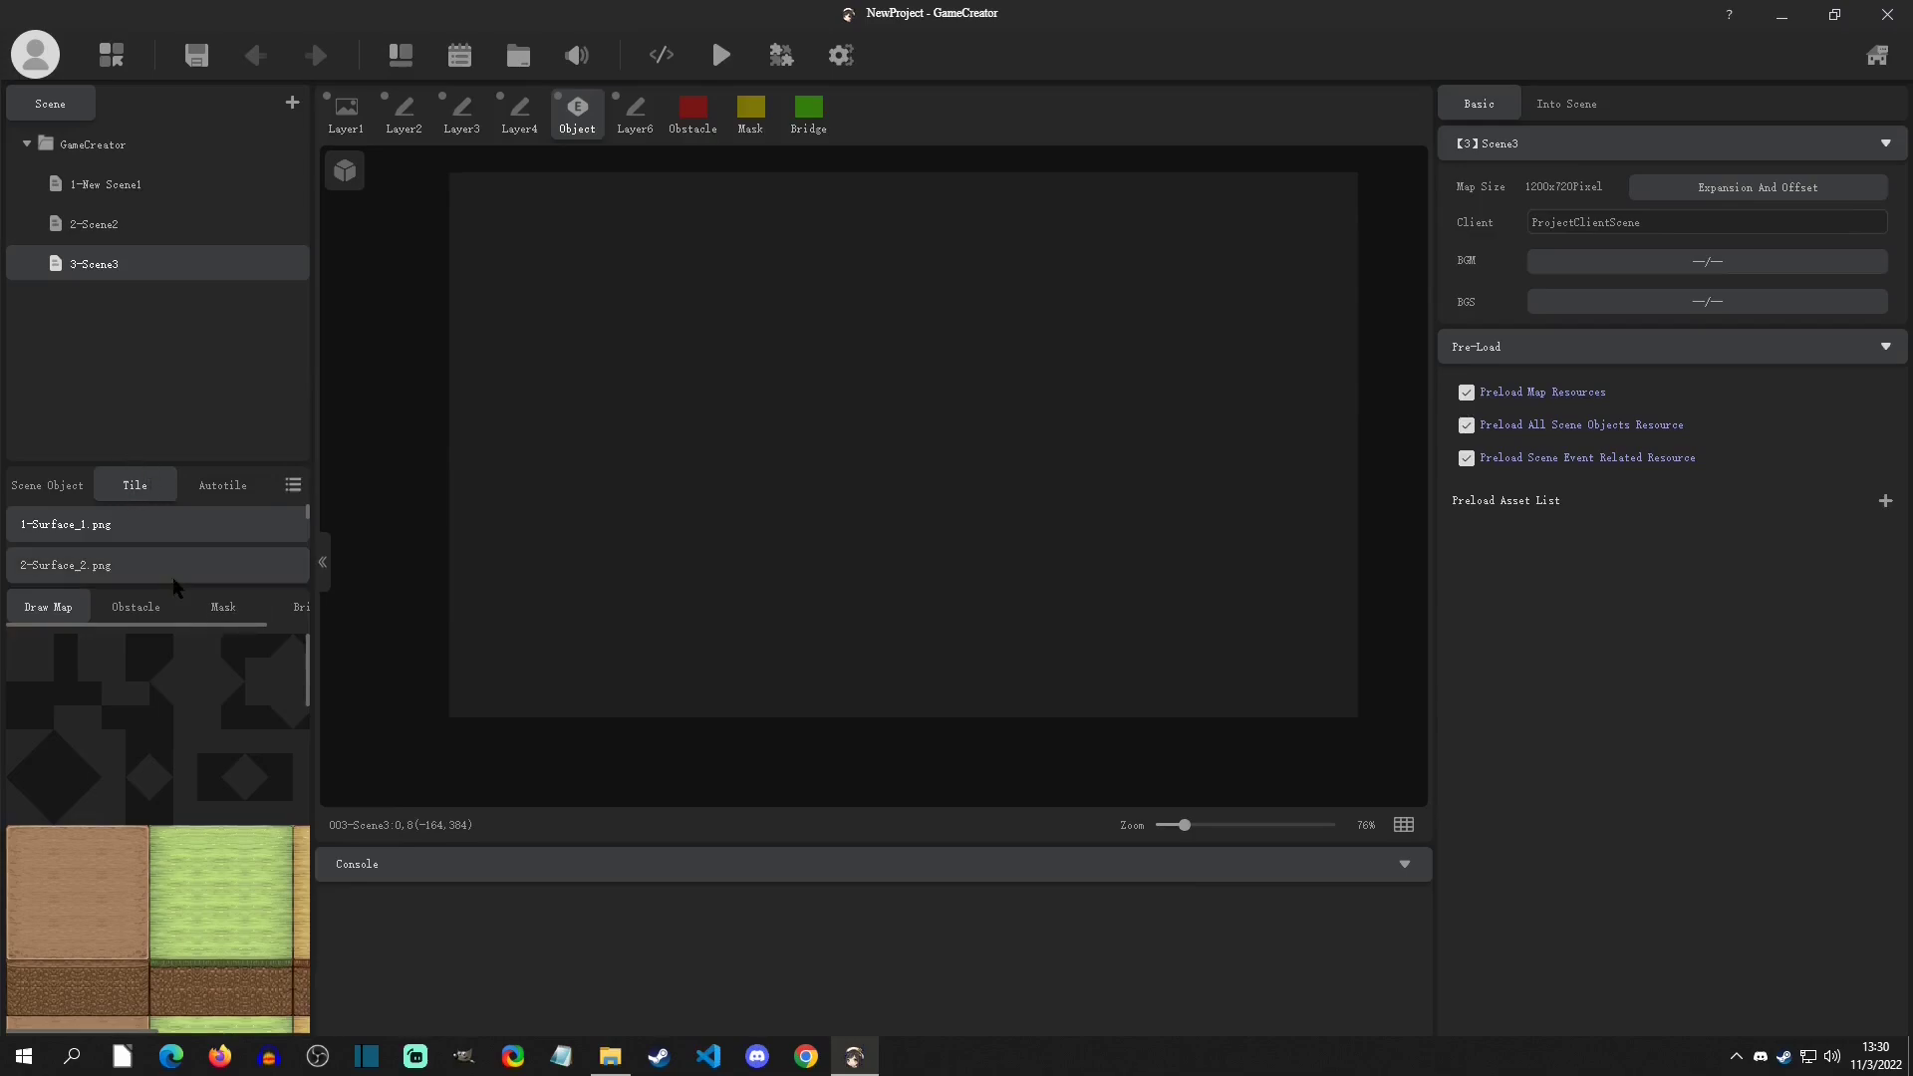
Step: Enlarge the tile list and preview several of its tilesets, from Surface_2.png to the last entry, Oblique_2.png
drag(172, 584, 175, 746)
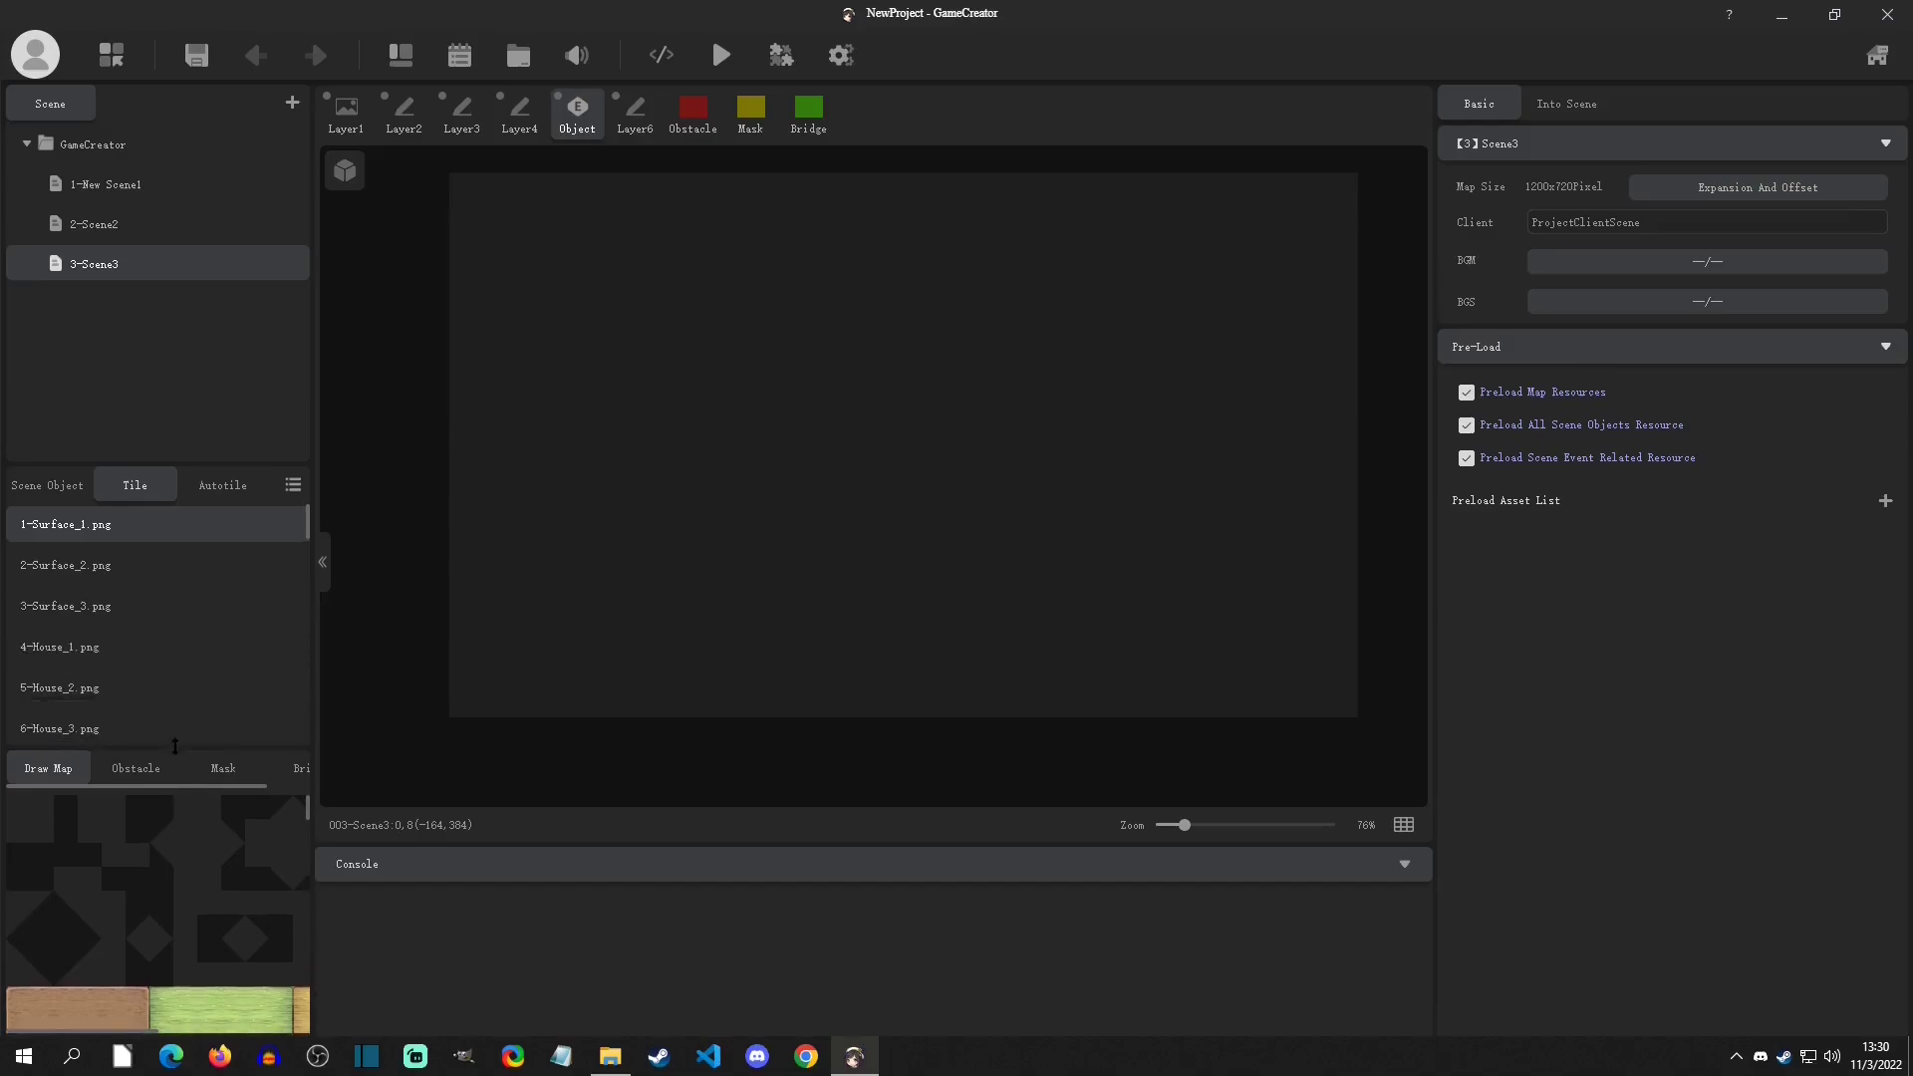
click(97, 570)
click(95, 610)
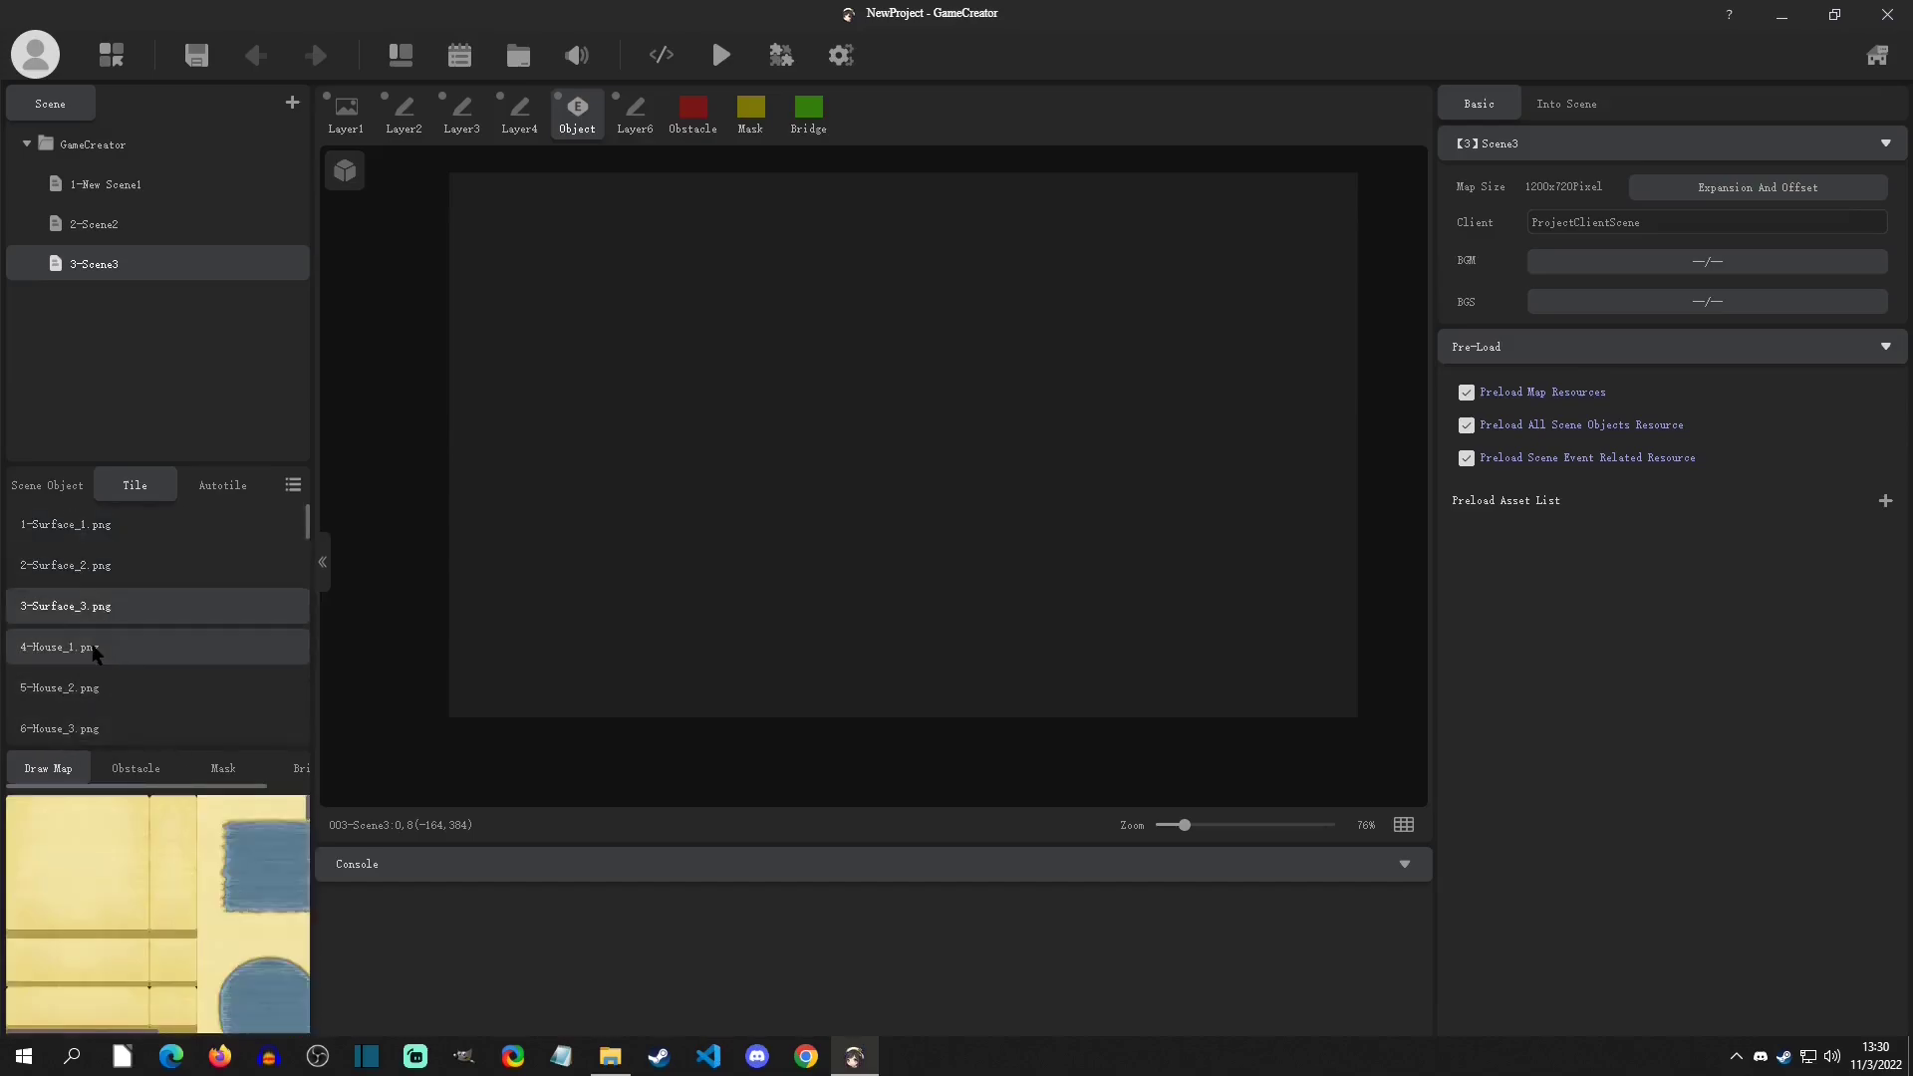
click(95, 650)
drag(304, 523, 306, 737)
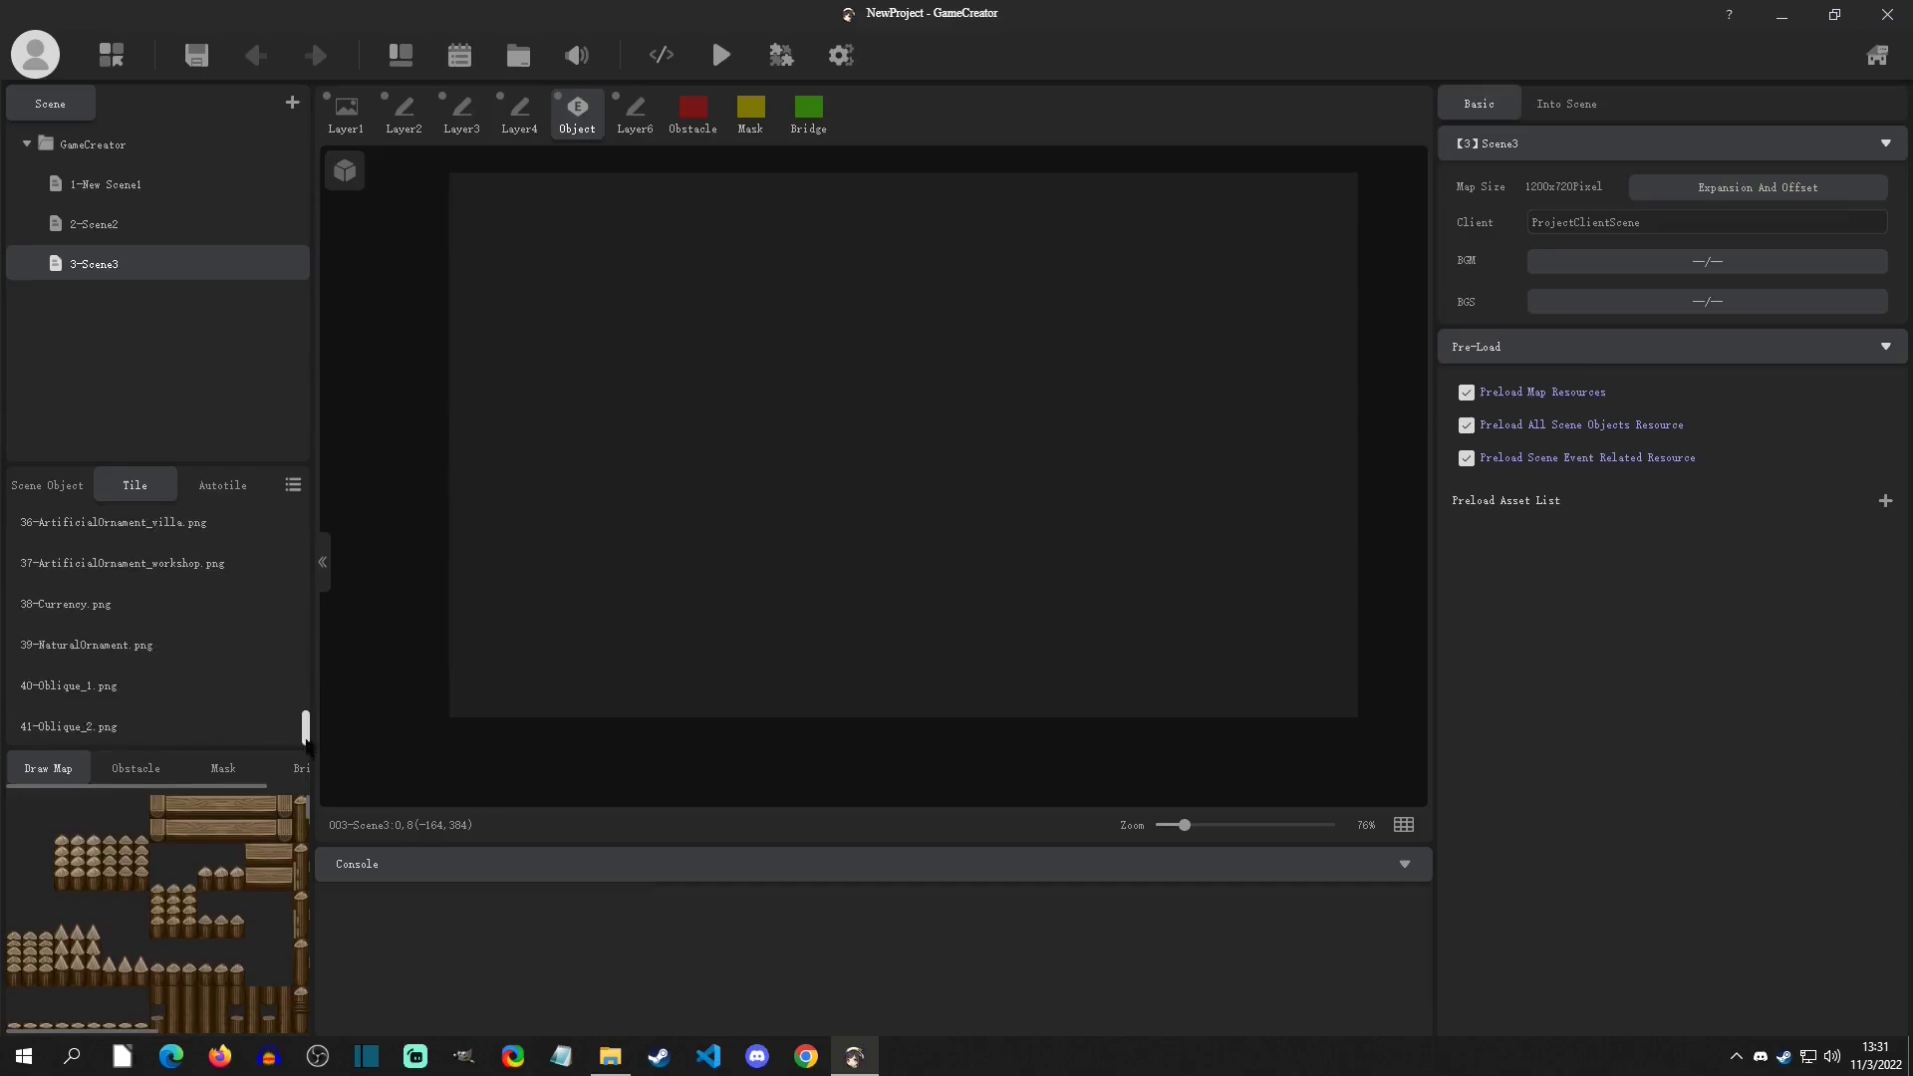
click(93, 738)
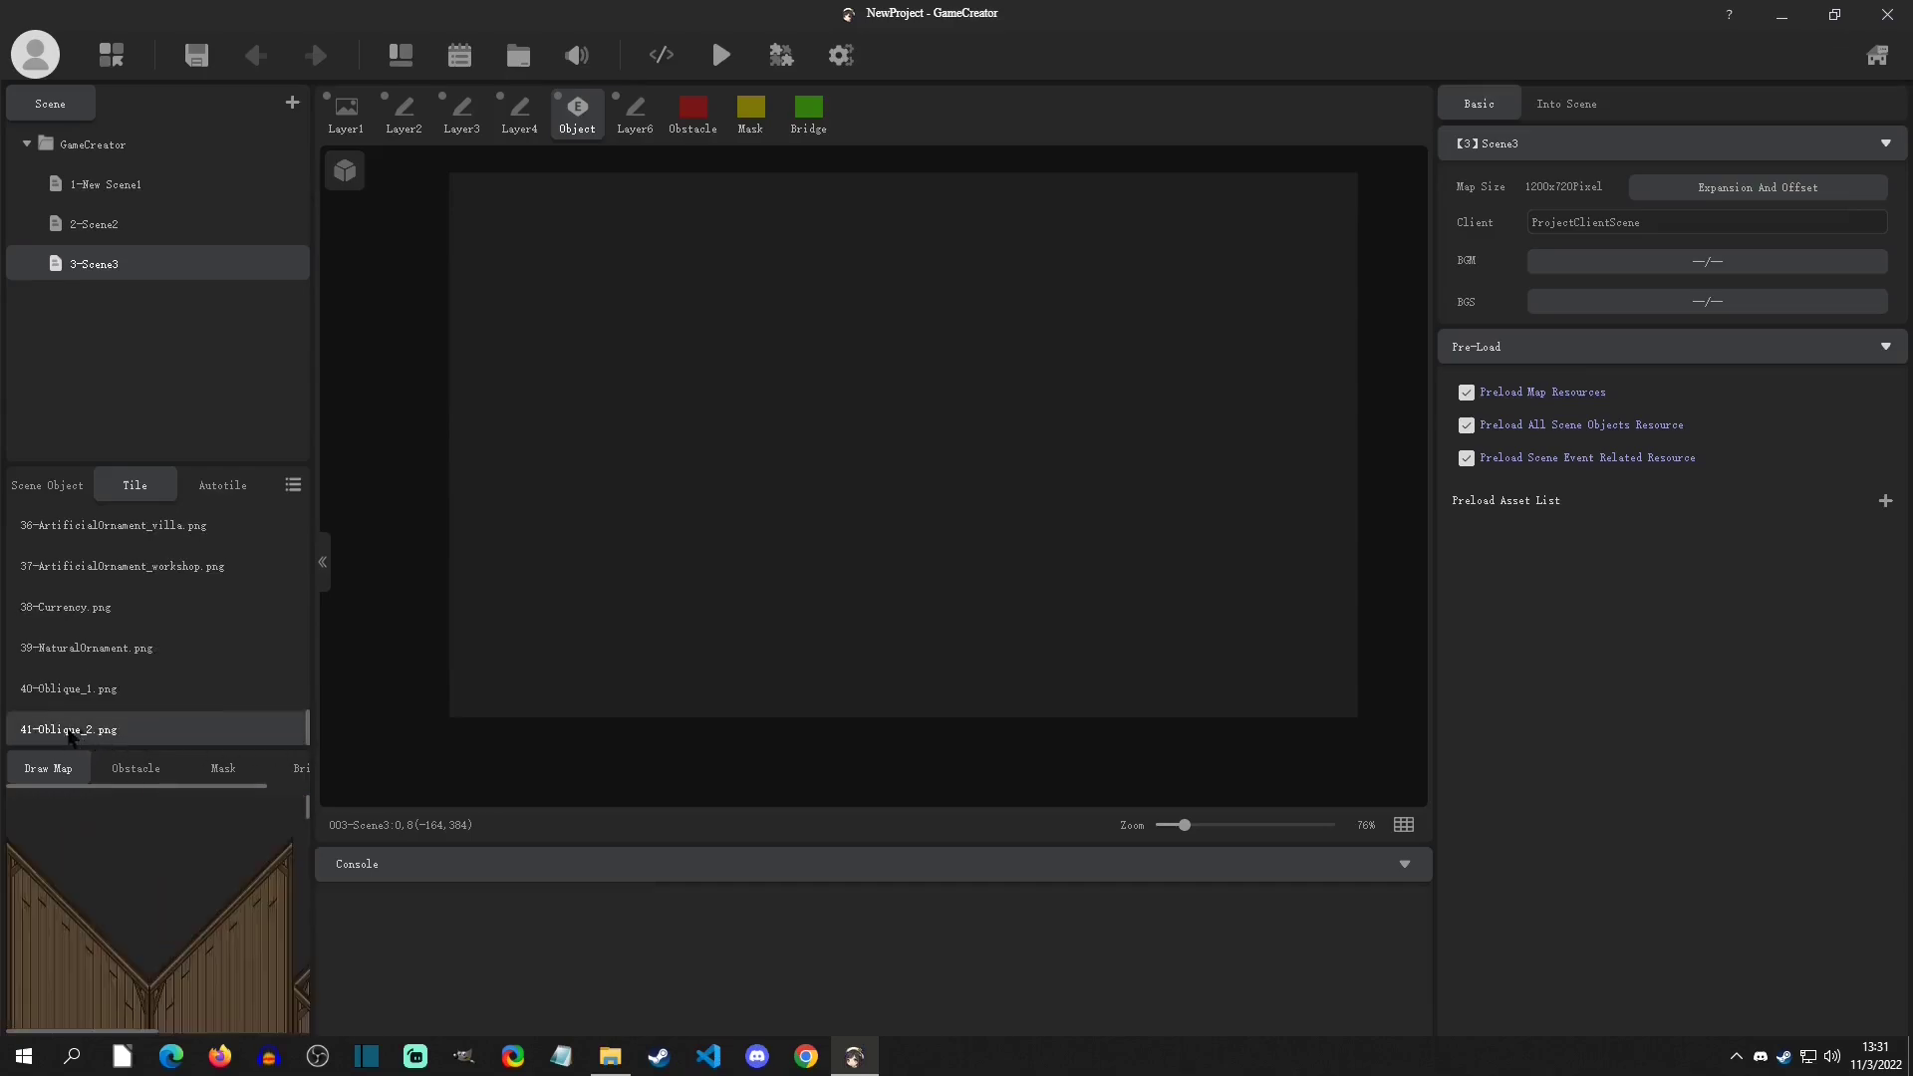
Step: Raise the maximum number of entries in the tile list to 42
right_click(140, 738)
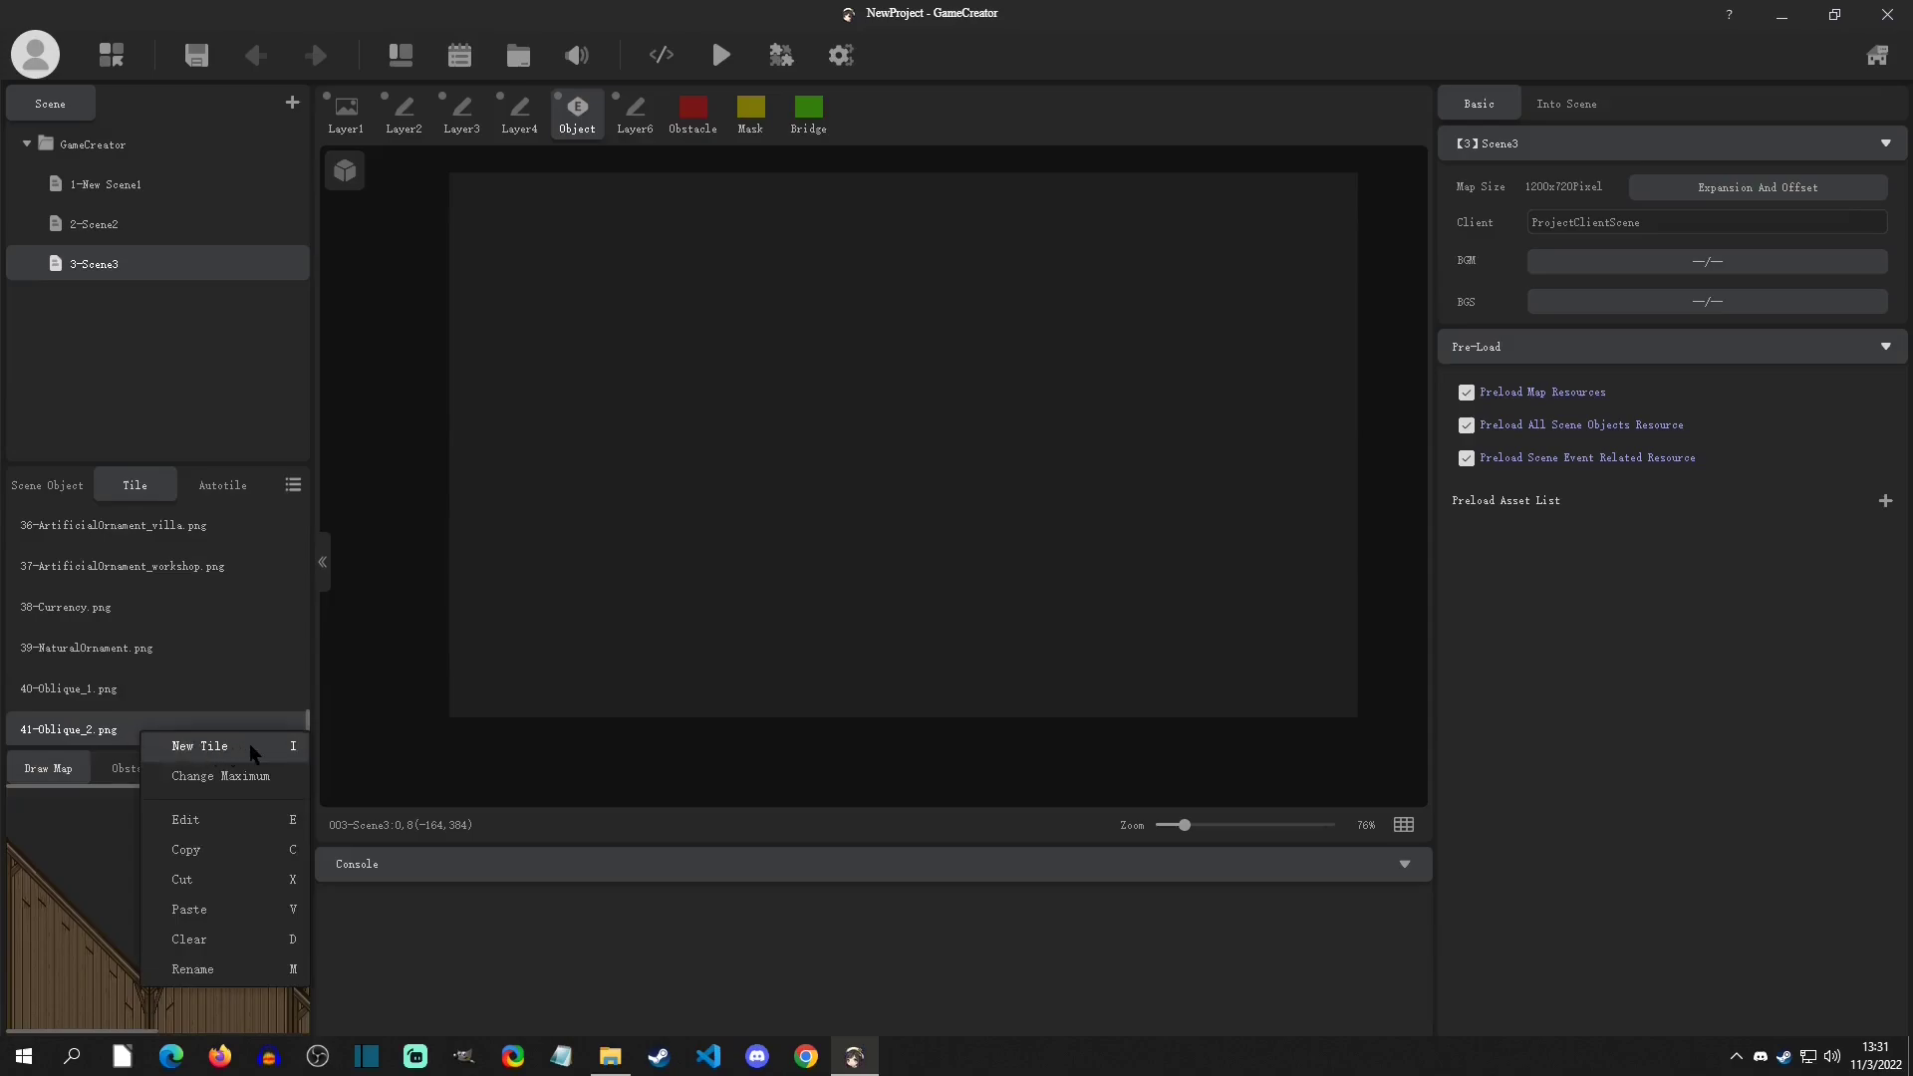
click(291, 484)
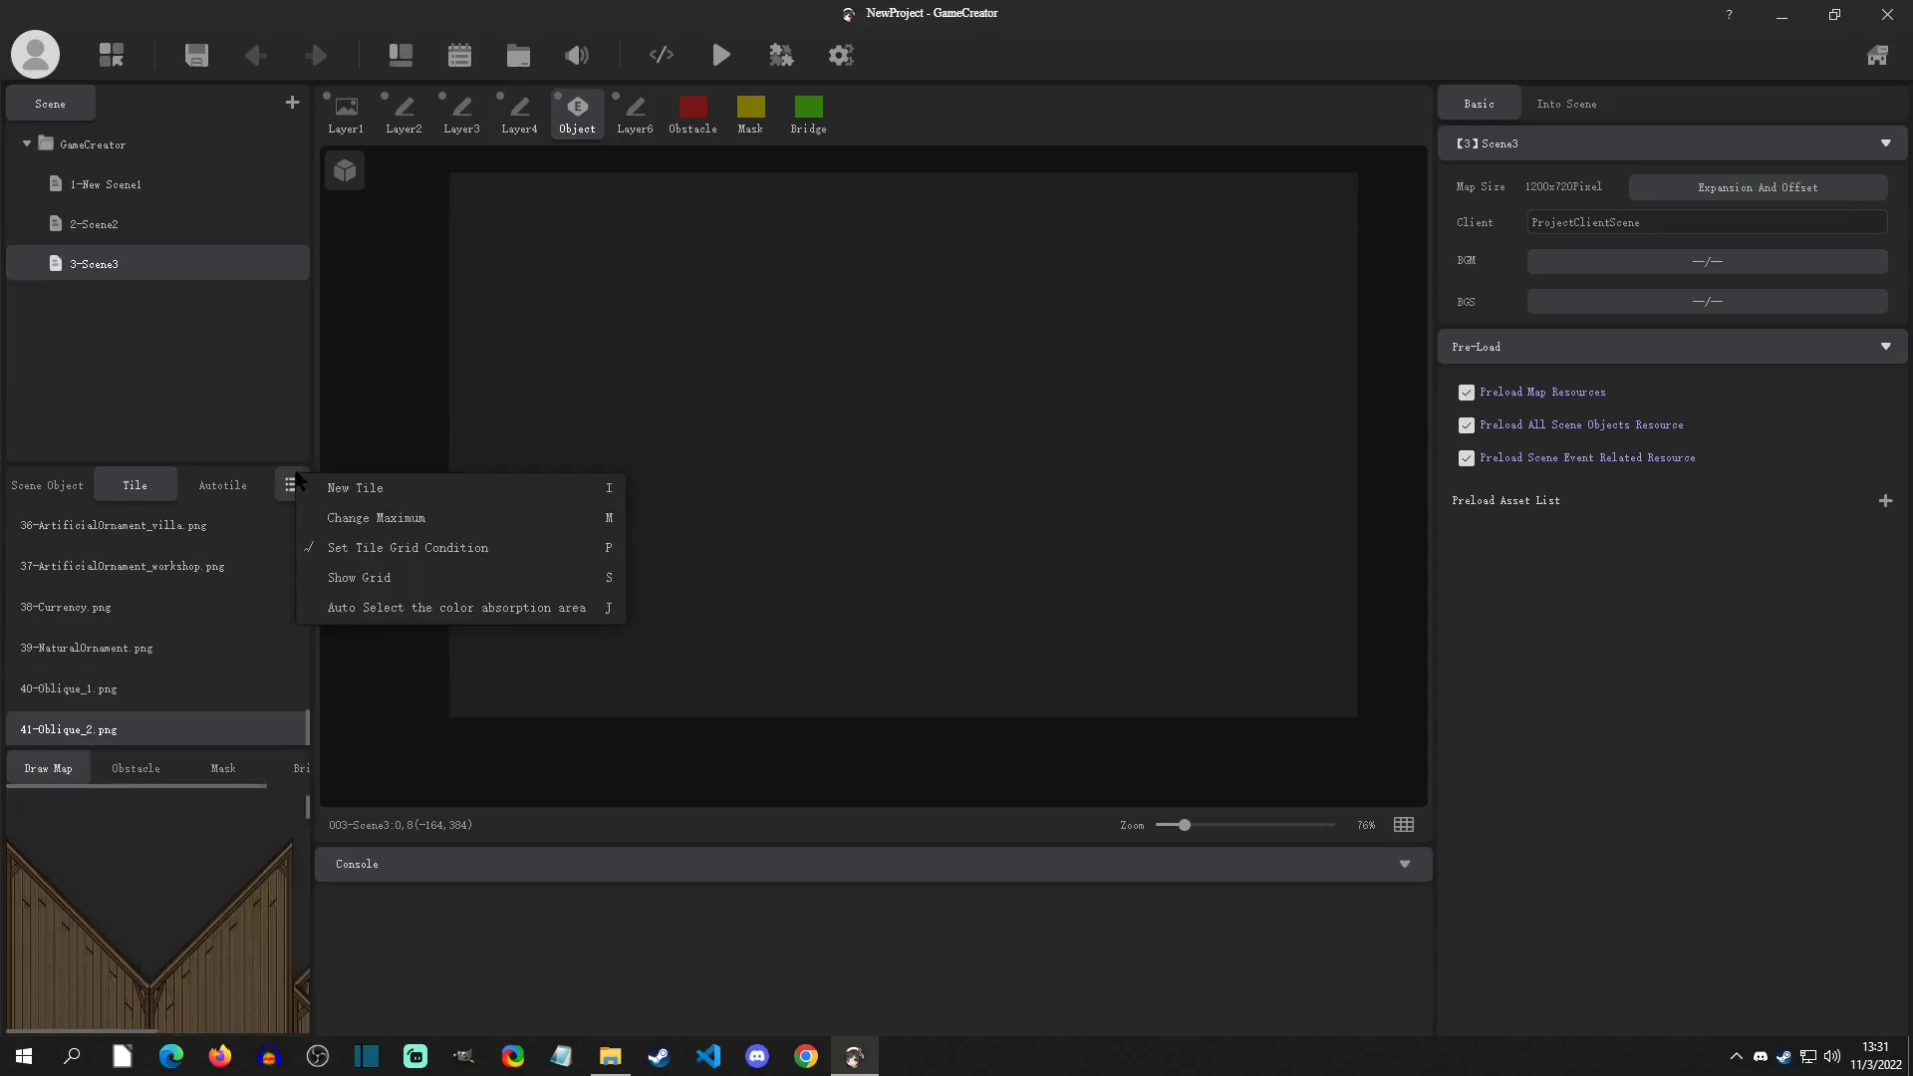
click(436, 518)
drag(909, 487, 876, 492)
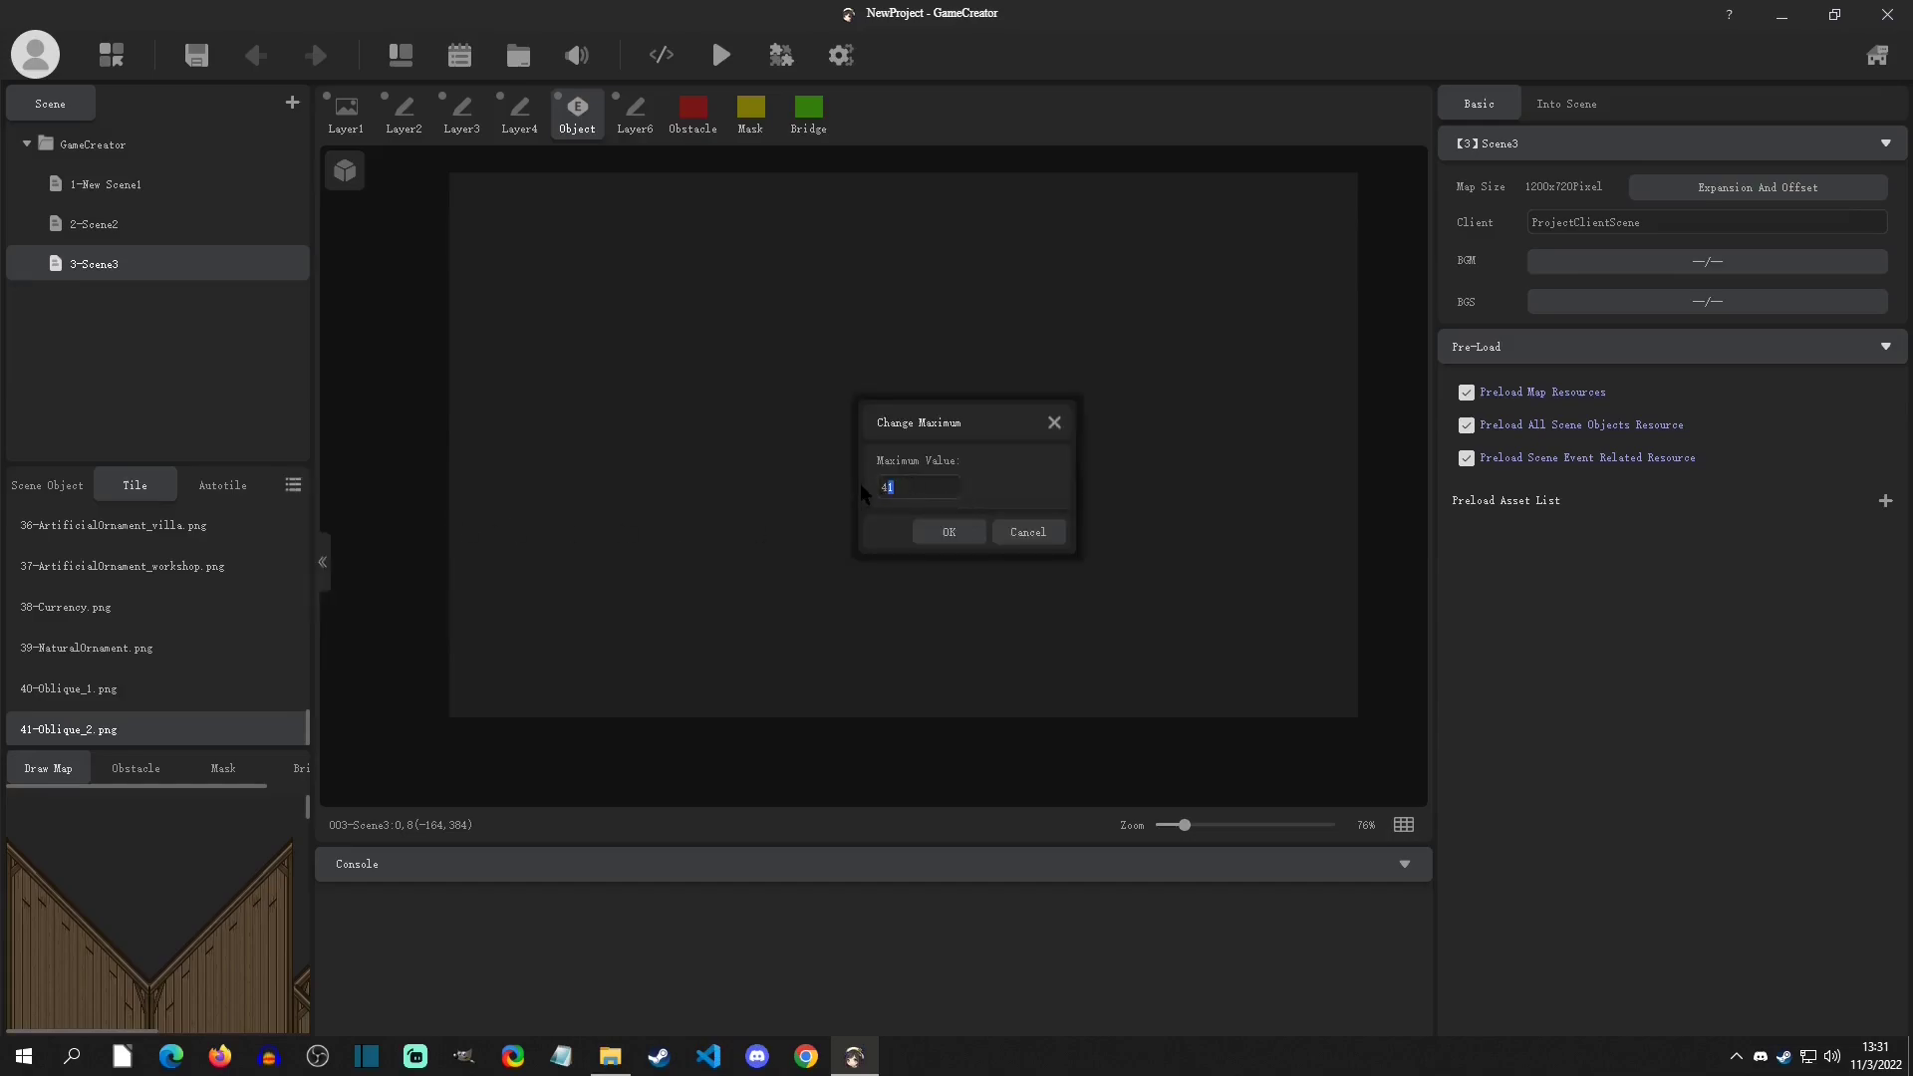
click(952, 535)
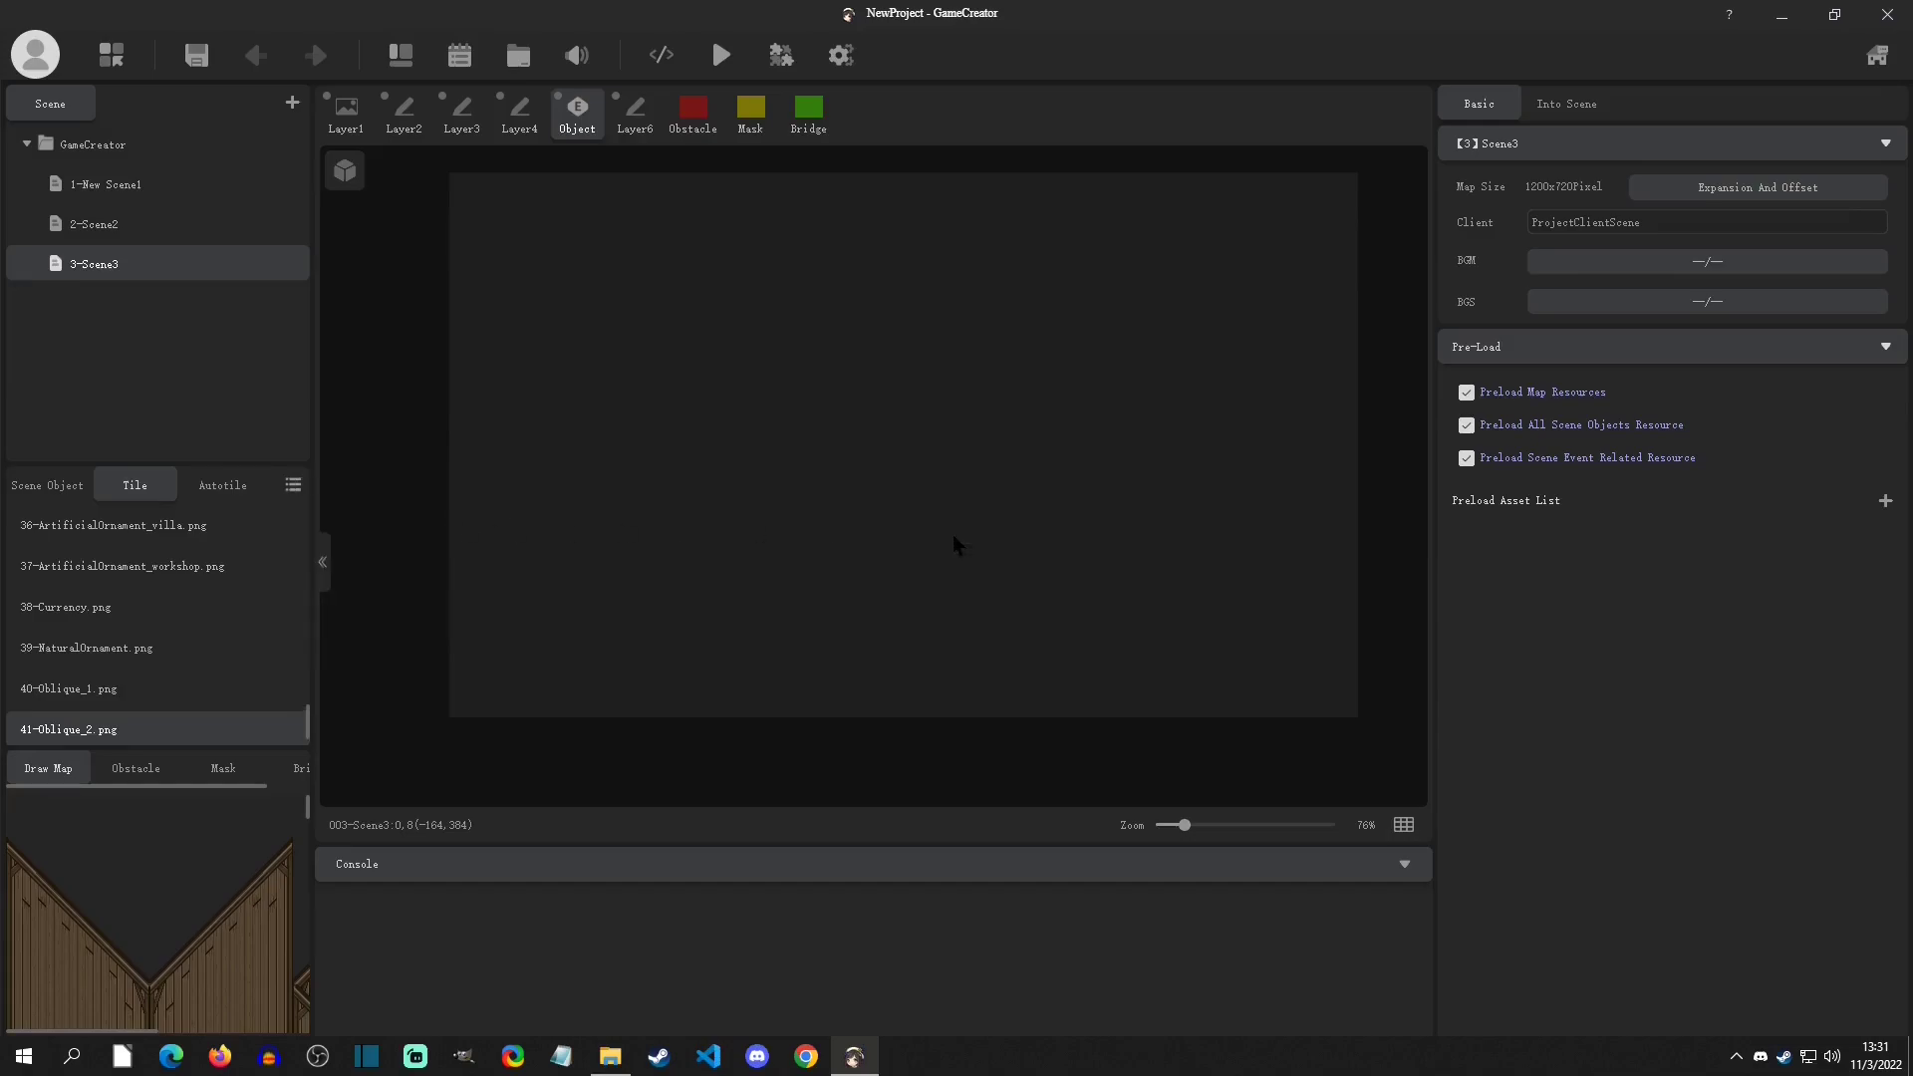
scroll(306, 742, down, 1)
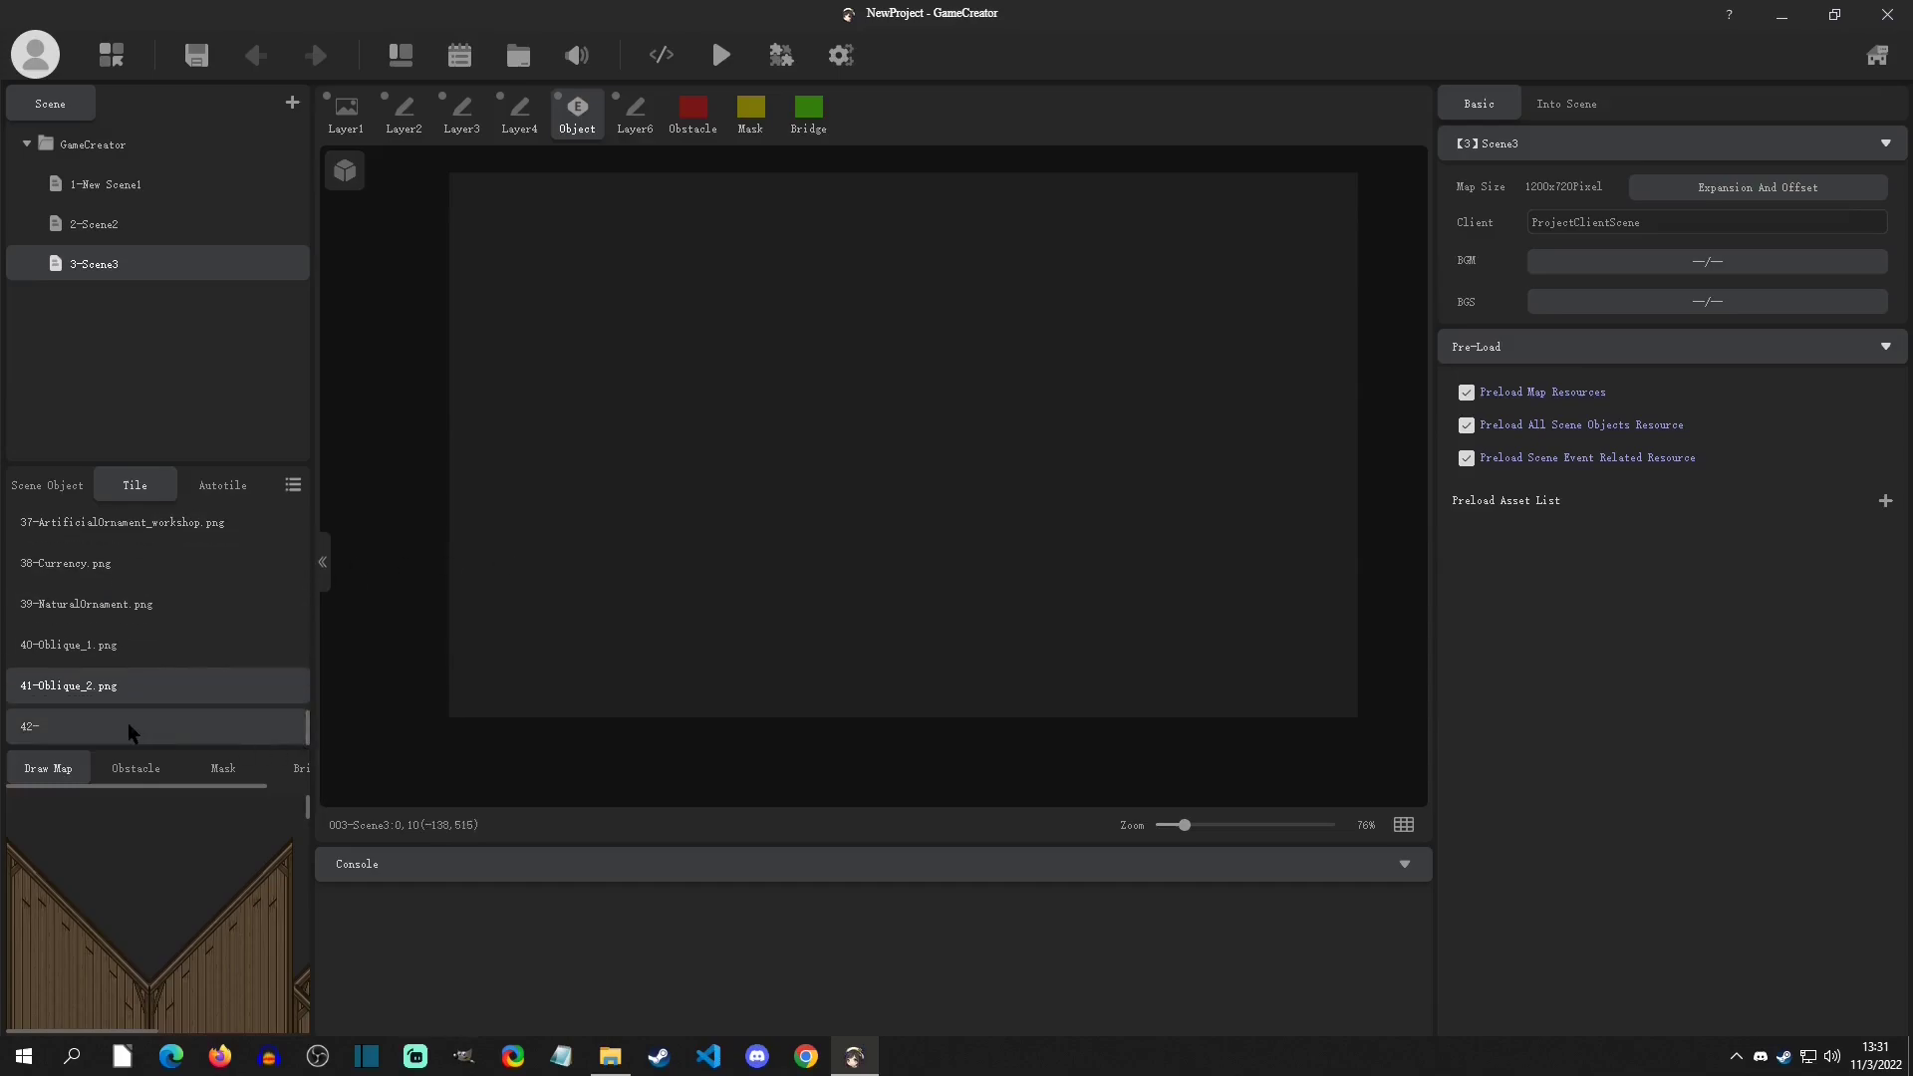
right_click(77, 729)
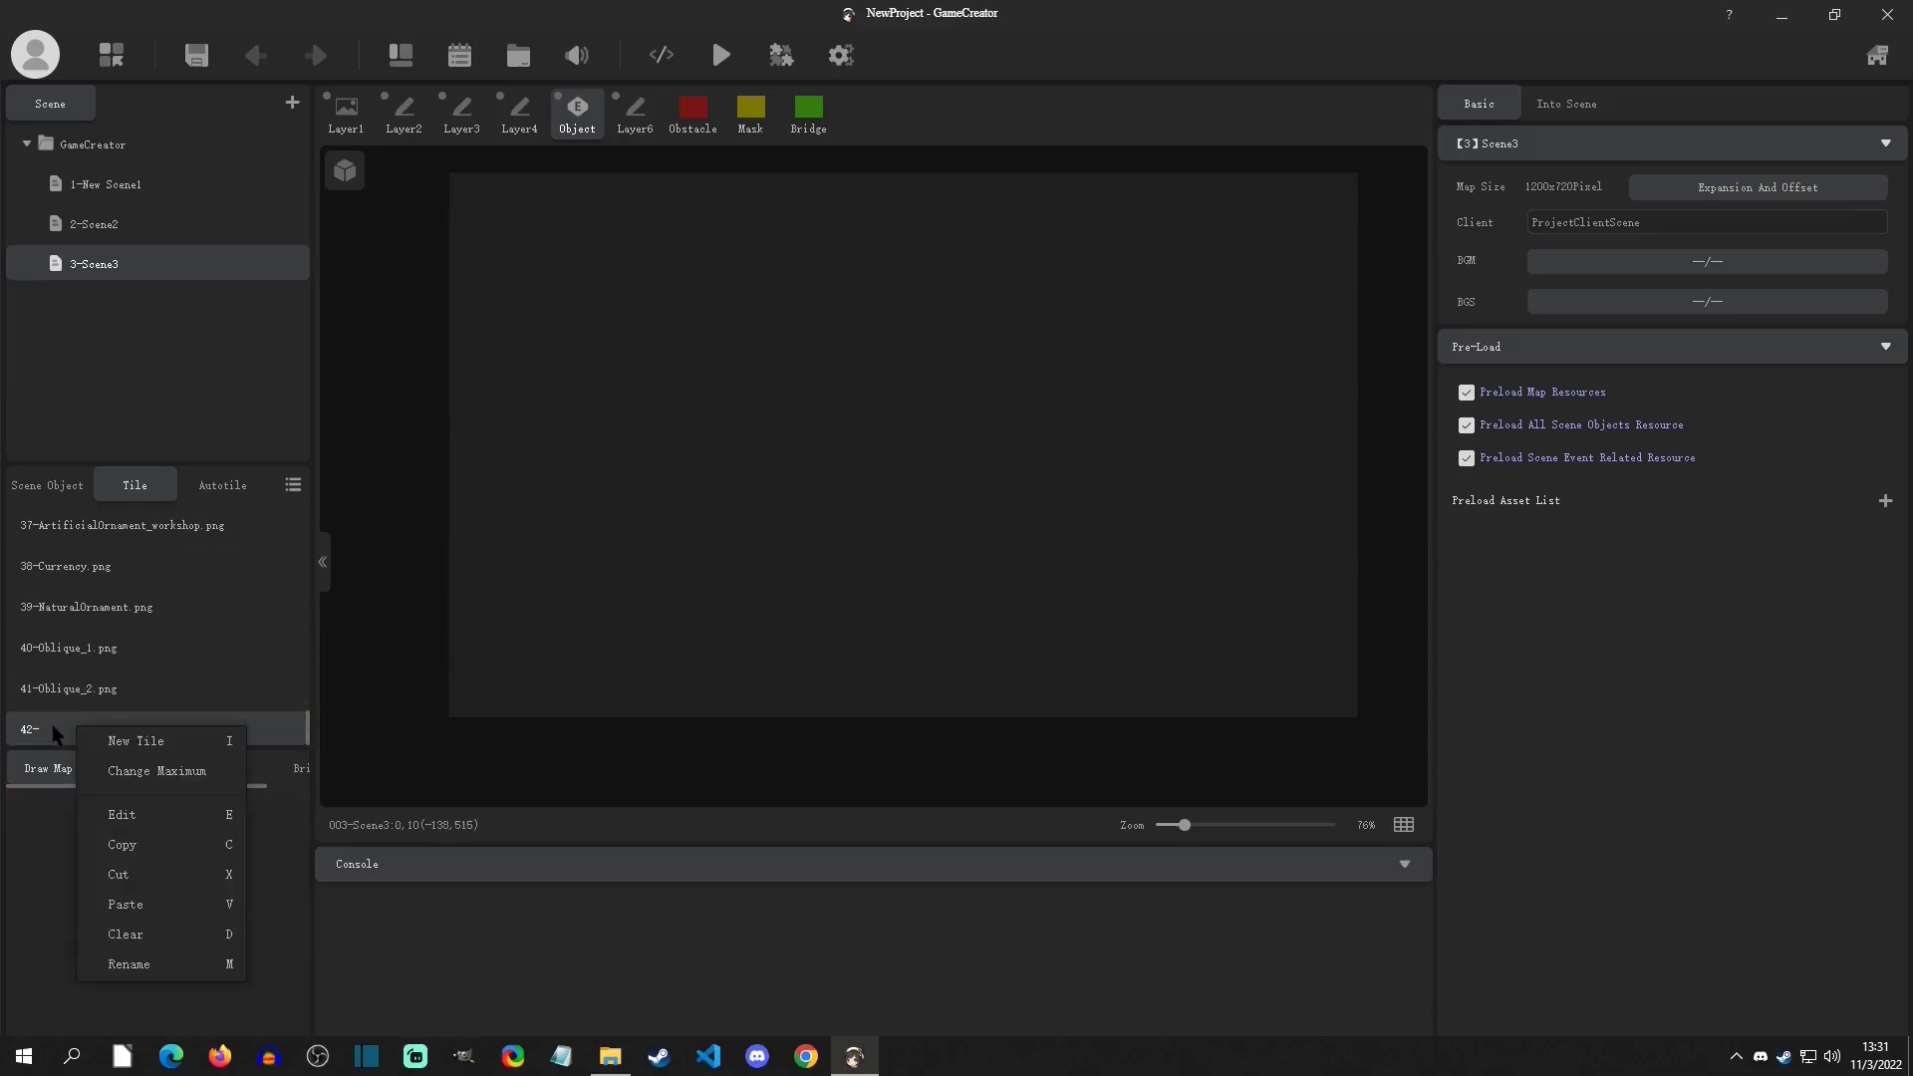
click(135, 809)
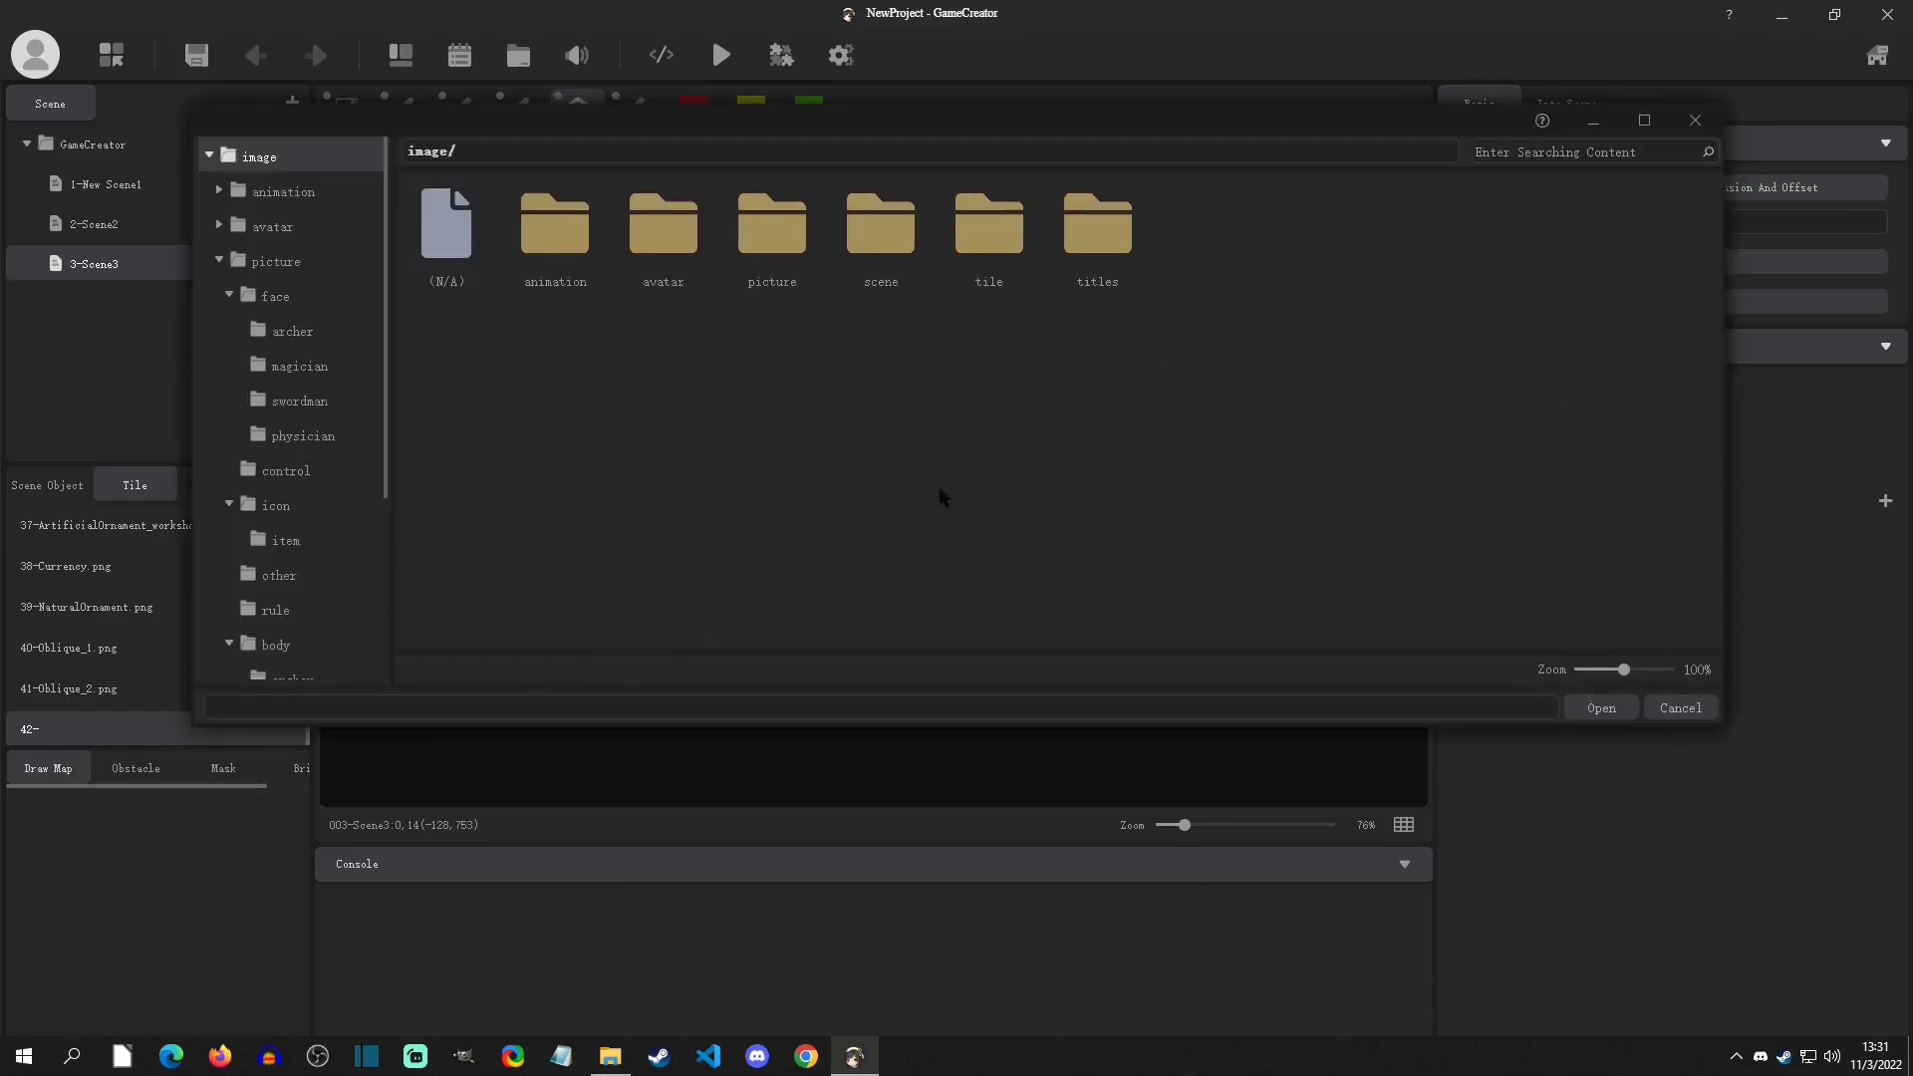
click(1698, 120)
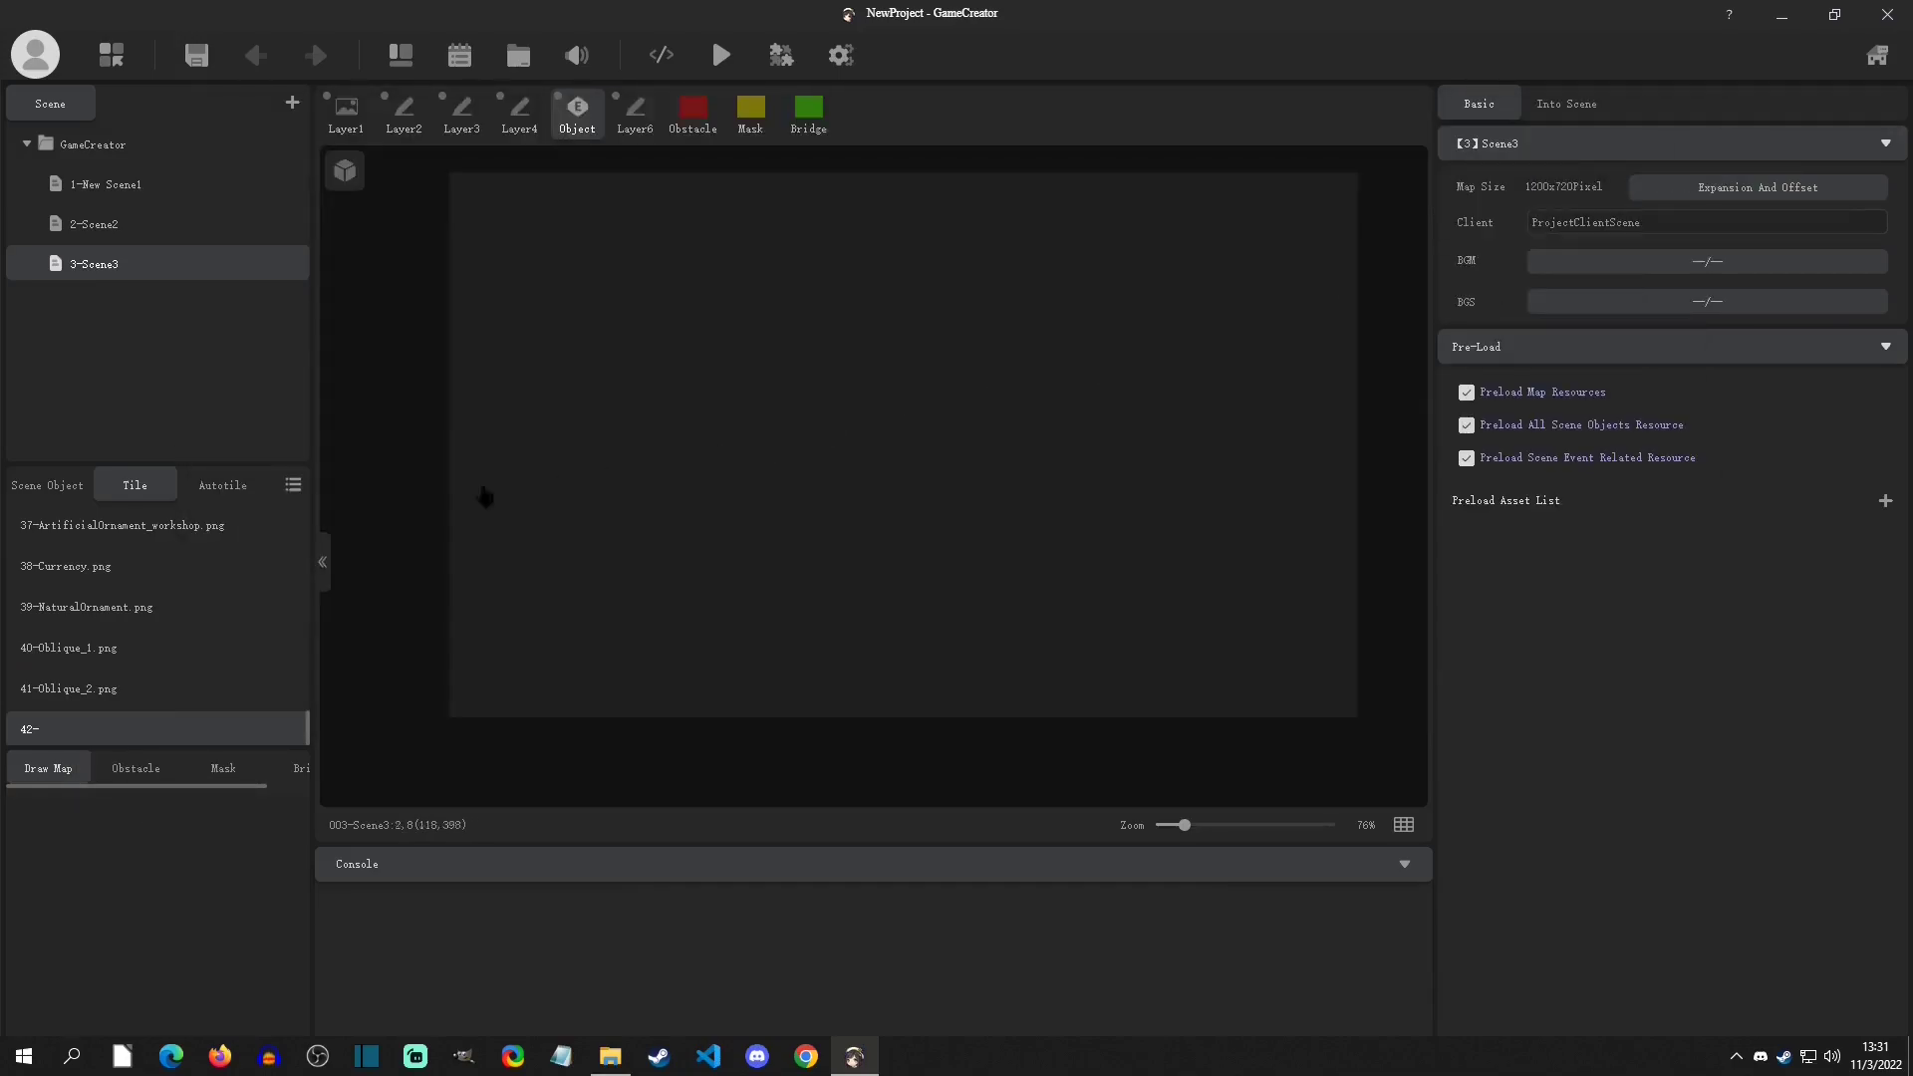
Step: Start adding a new tile and open the image/tile folder in the asset browser
click(293, 485)
click(412, 499)
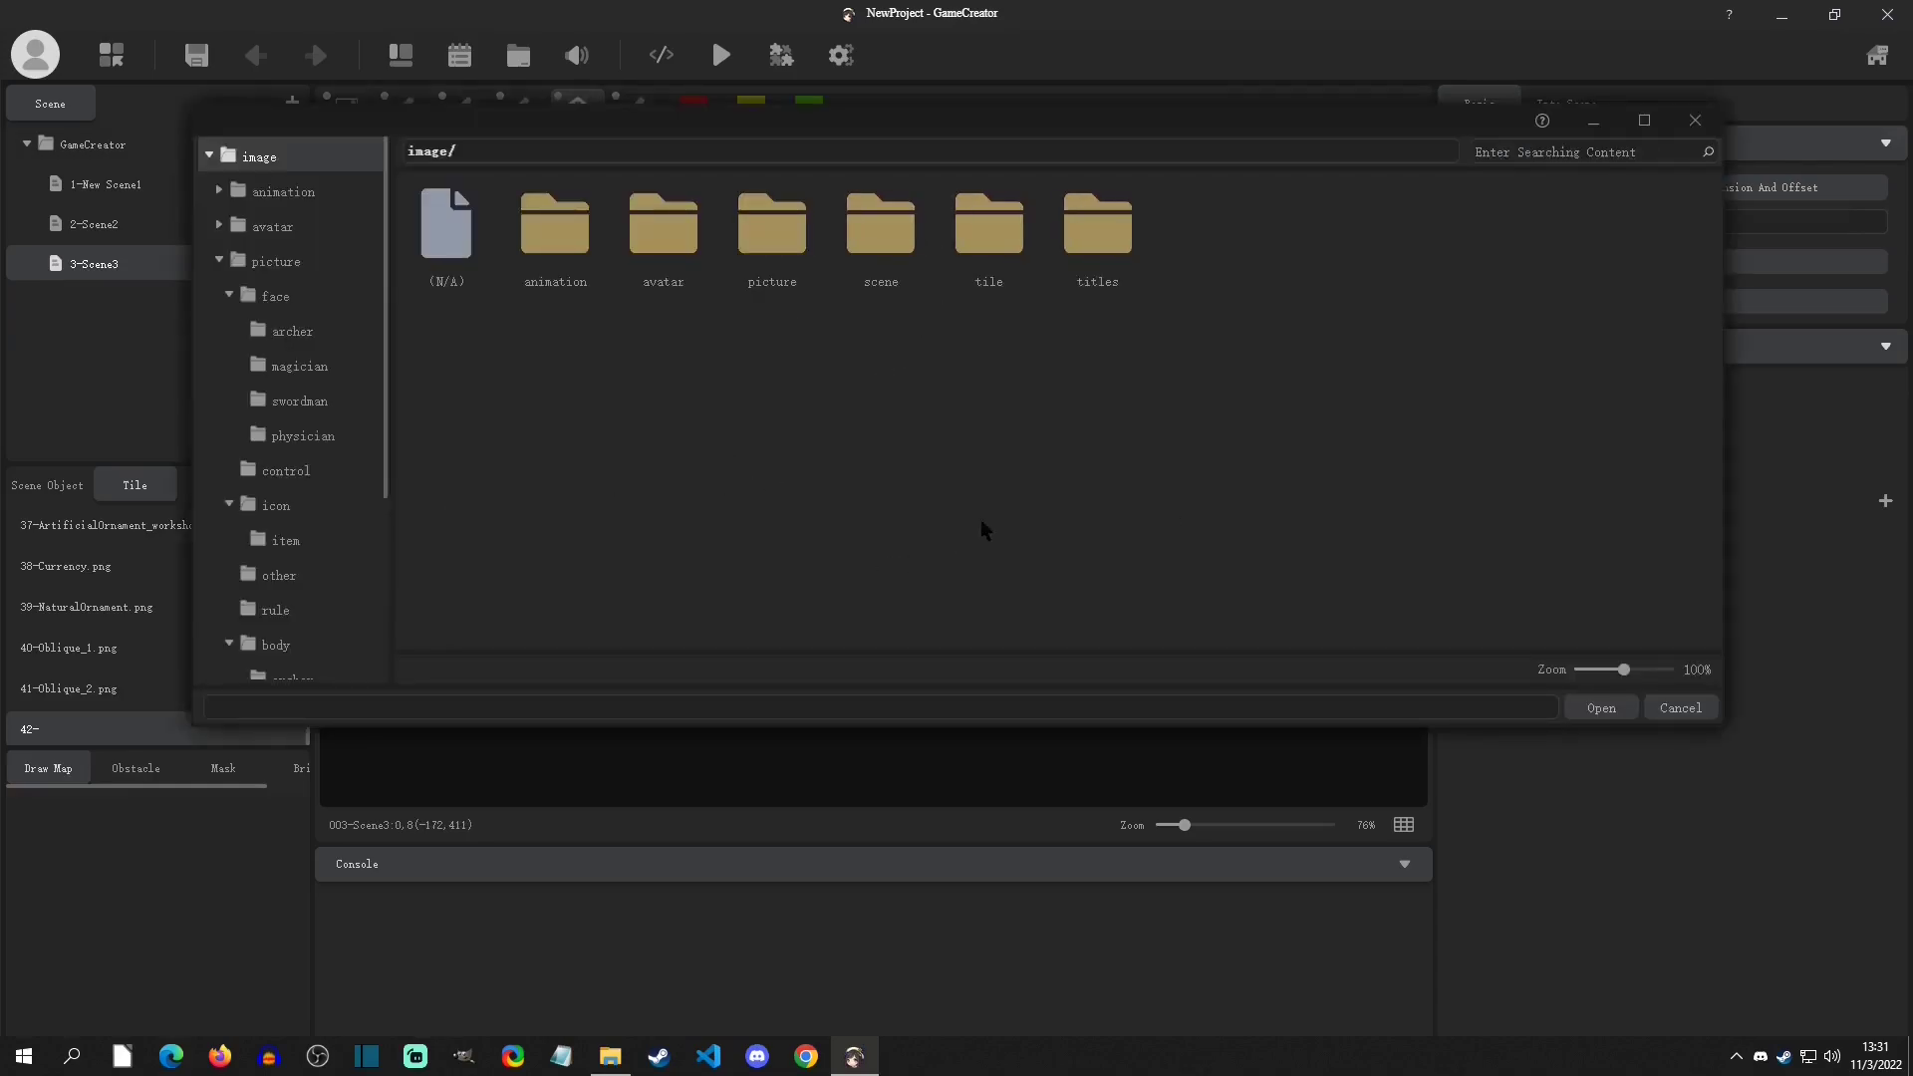
double_click(984, 235)
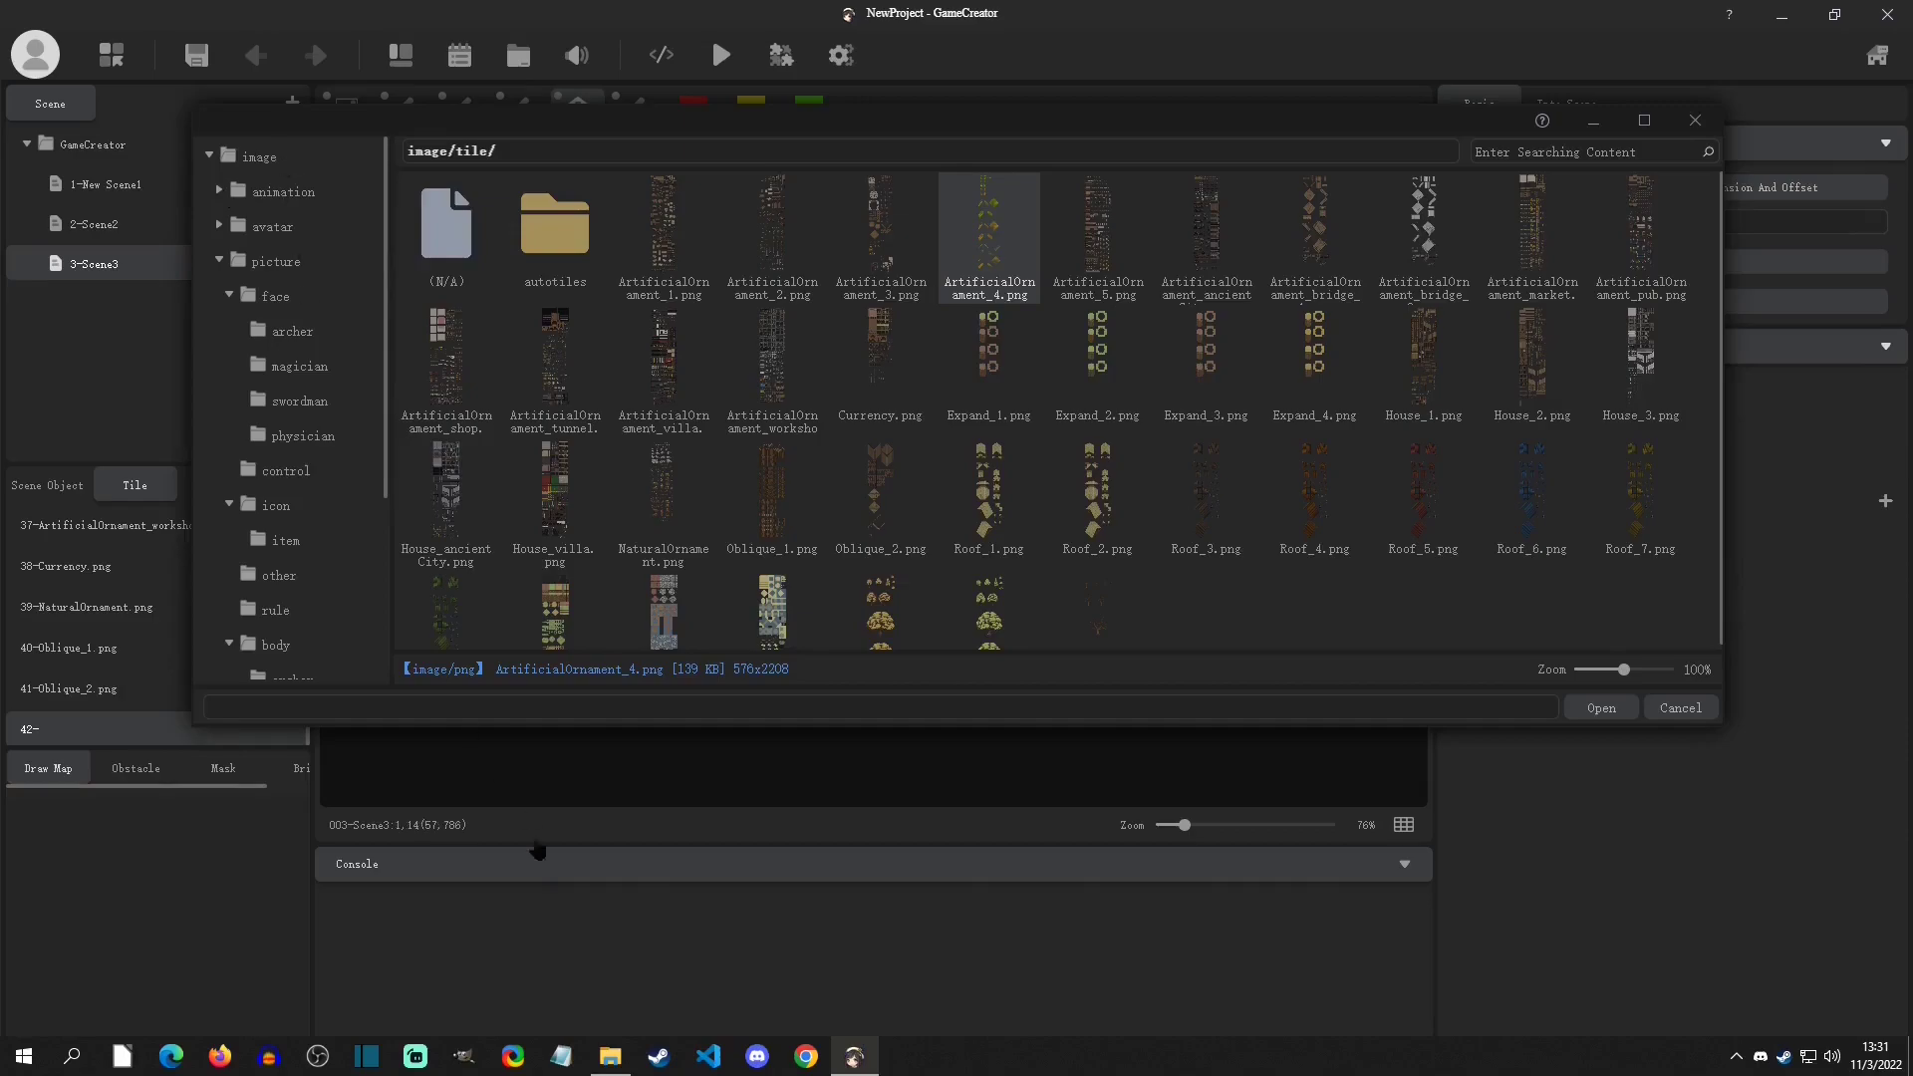
Step: Switch to File Explorer and move tiles_outside.png from Pictures to Documents\GameCreator\NewProject\asset\image\tile
click(610, 1057)
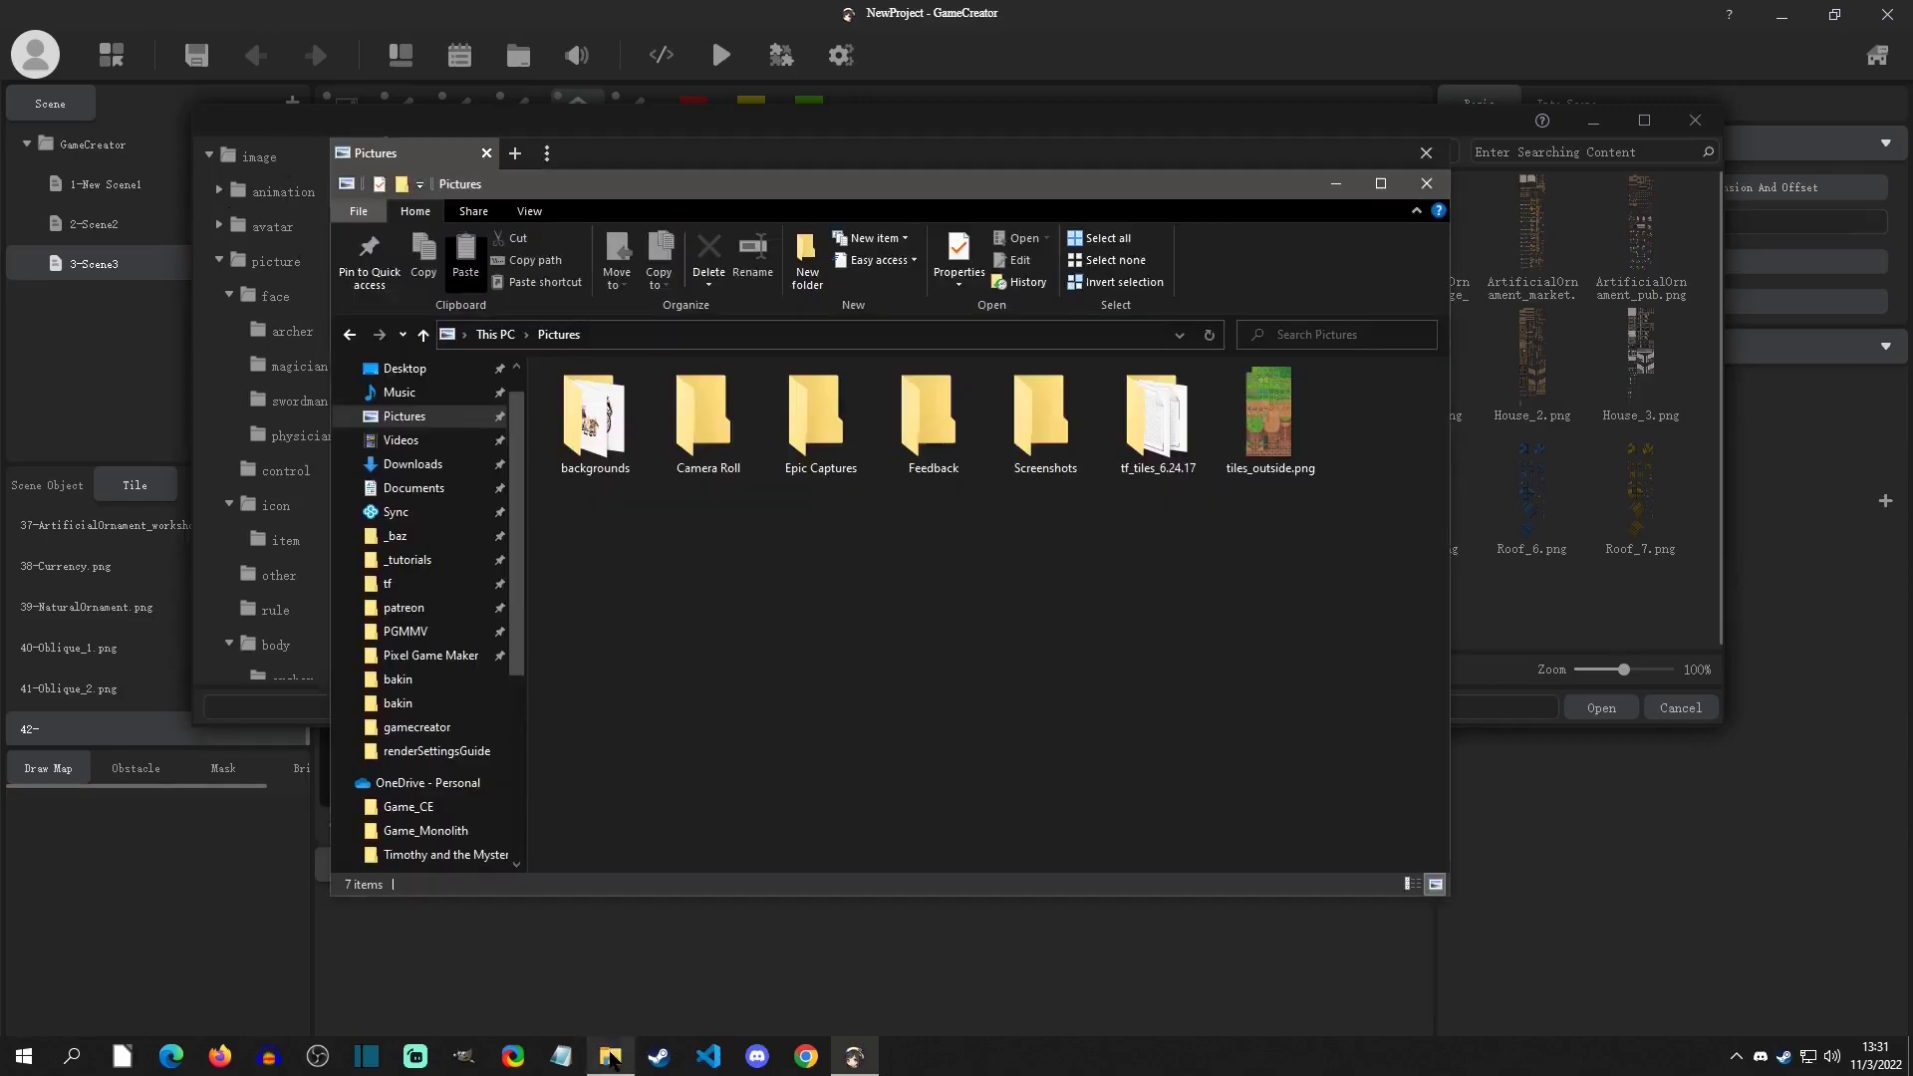
right_click(1272, 420)
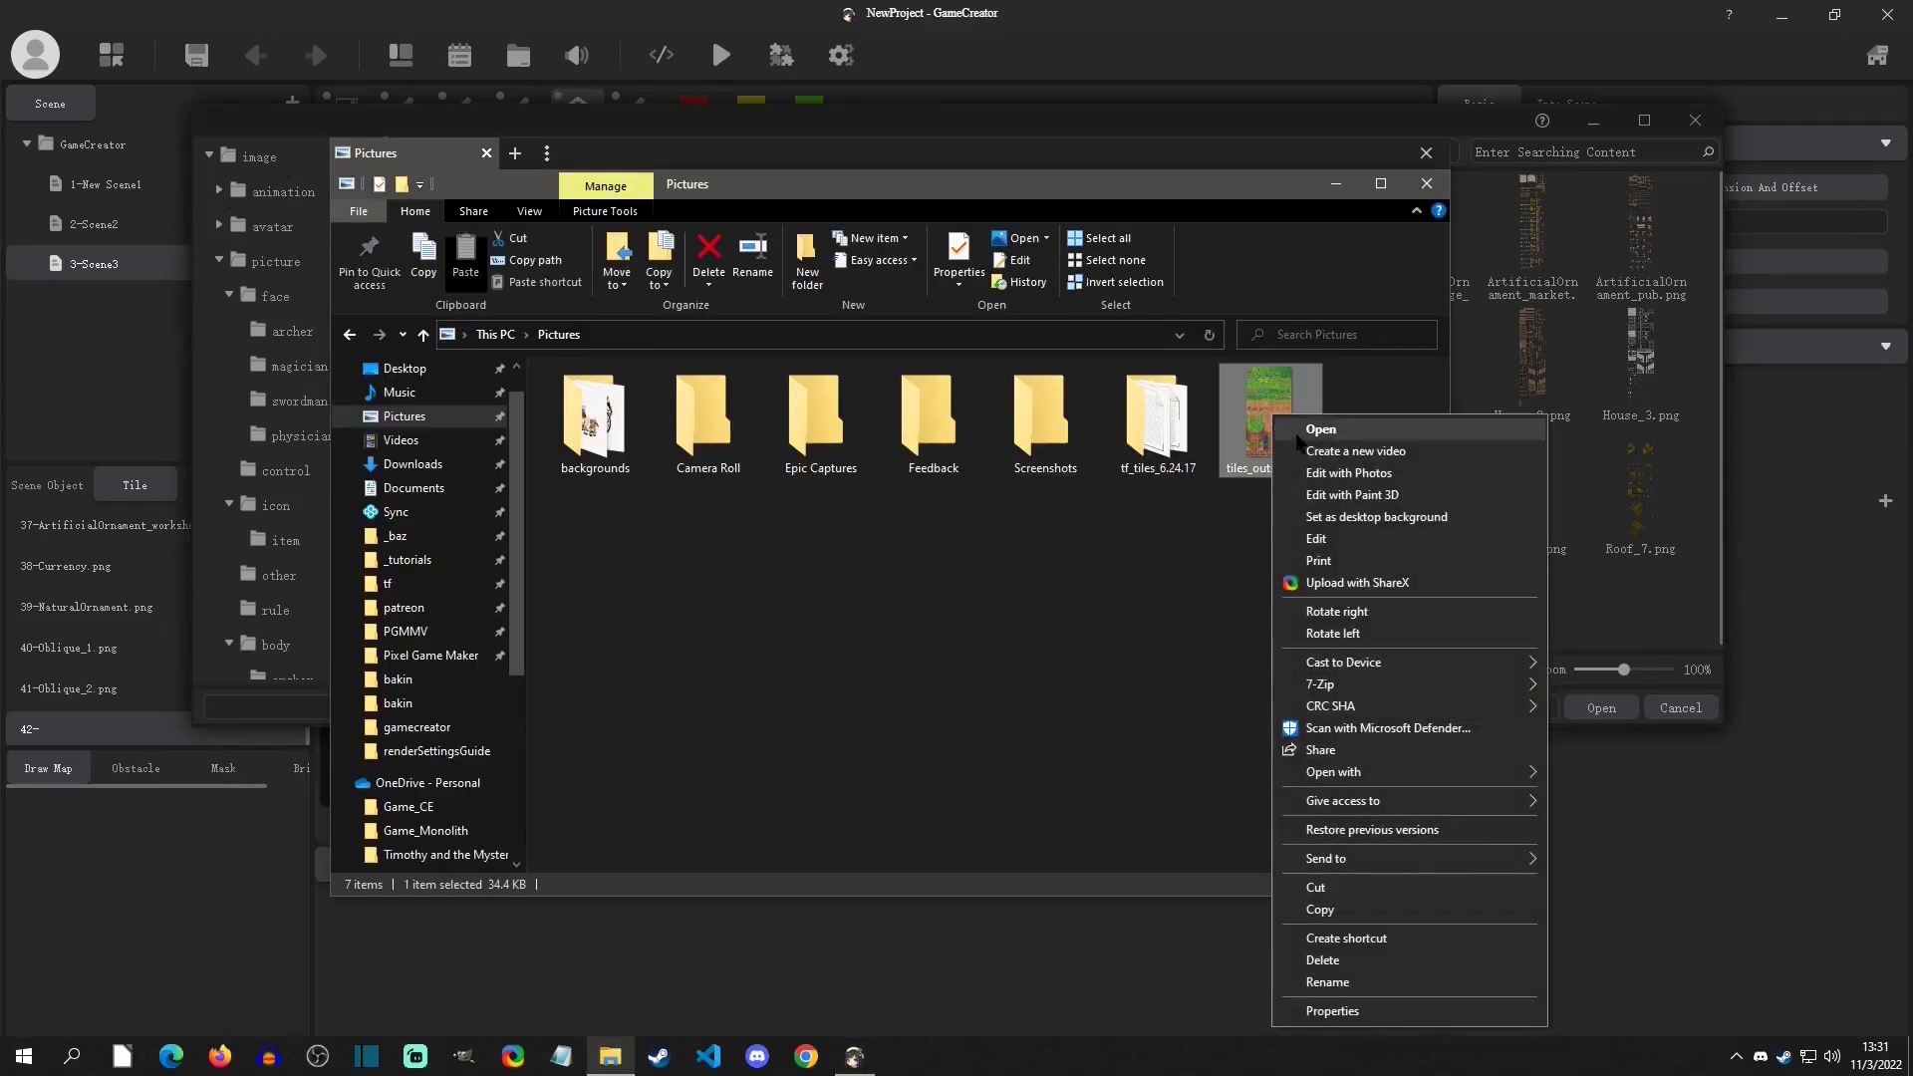
click(1333, 885)
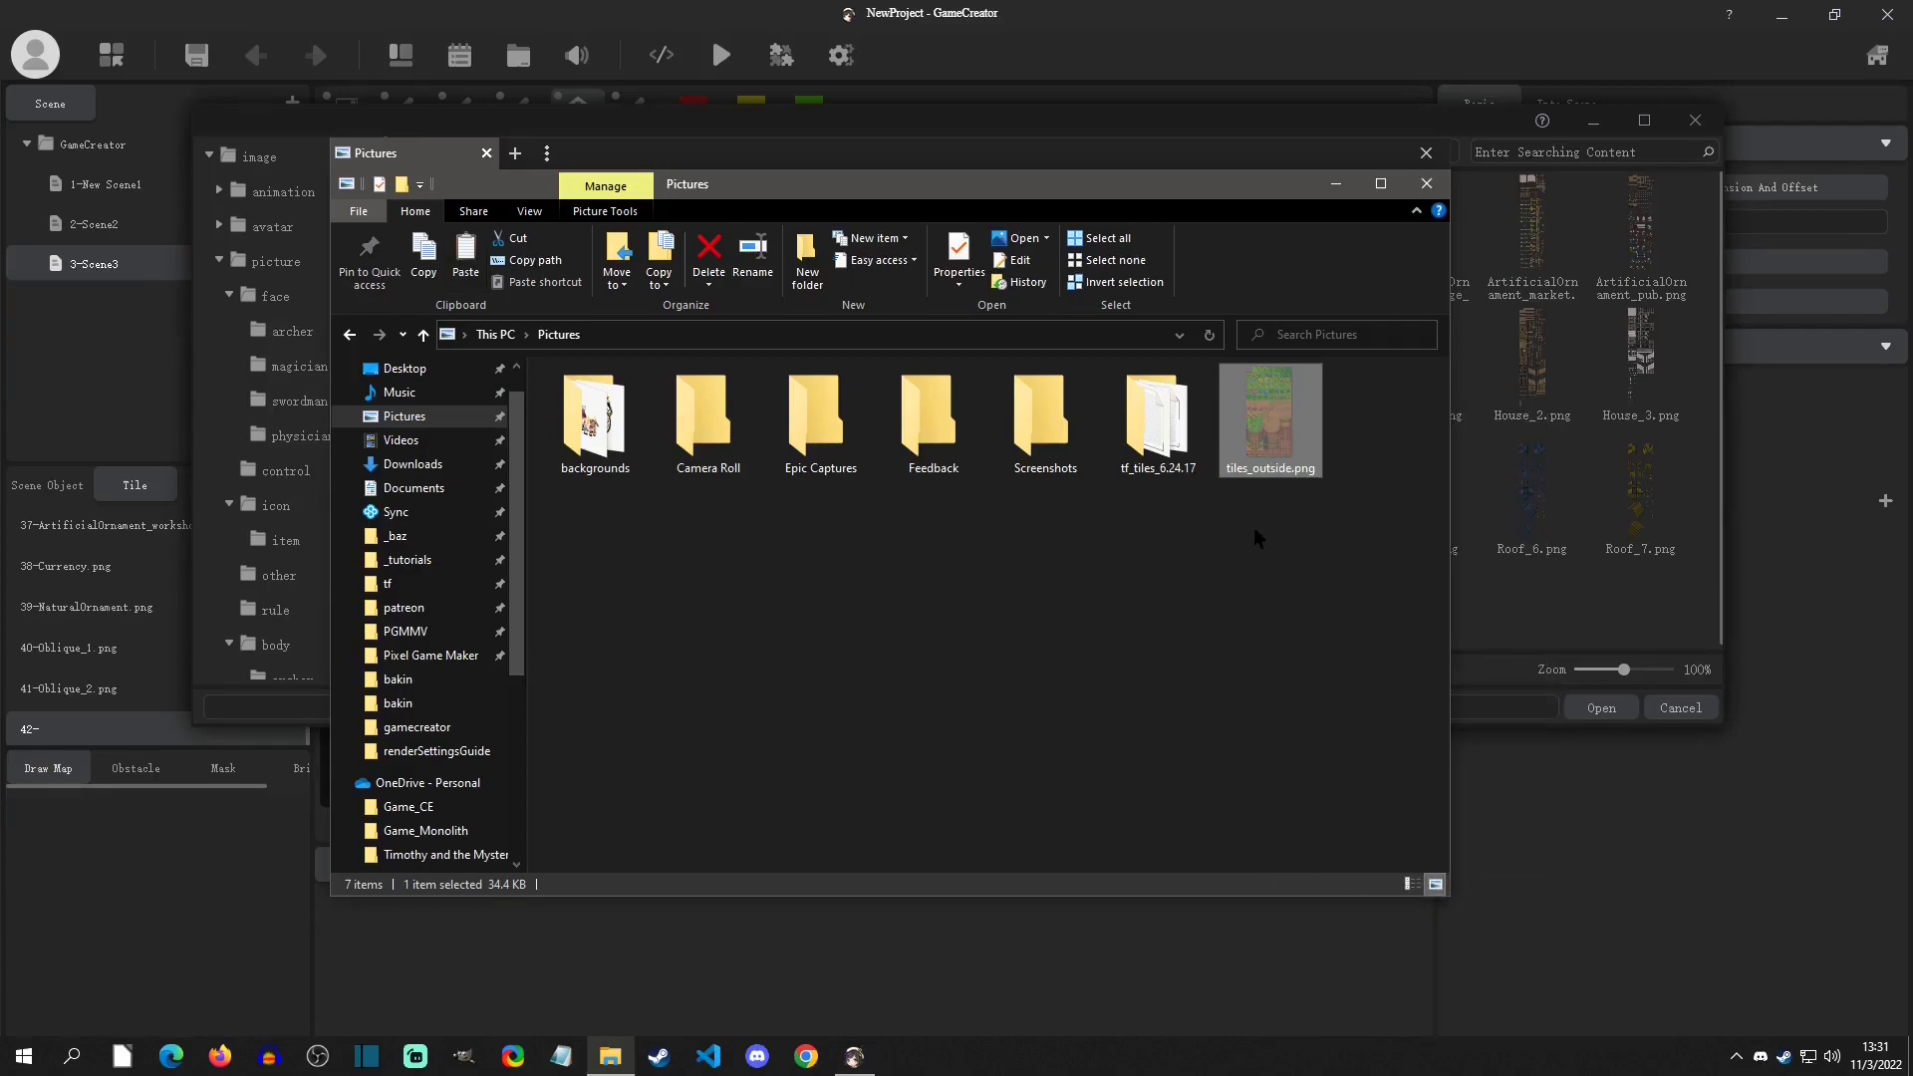
click(416, 486)
double_click(605, 461)
double_click(597, 398)
double_click(588, 397)
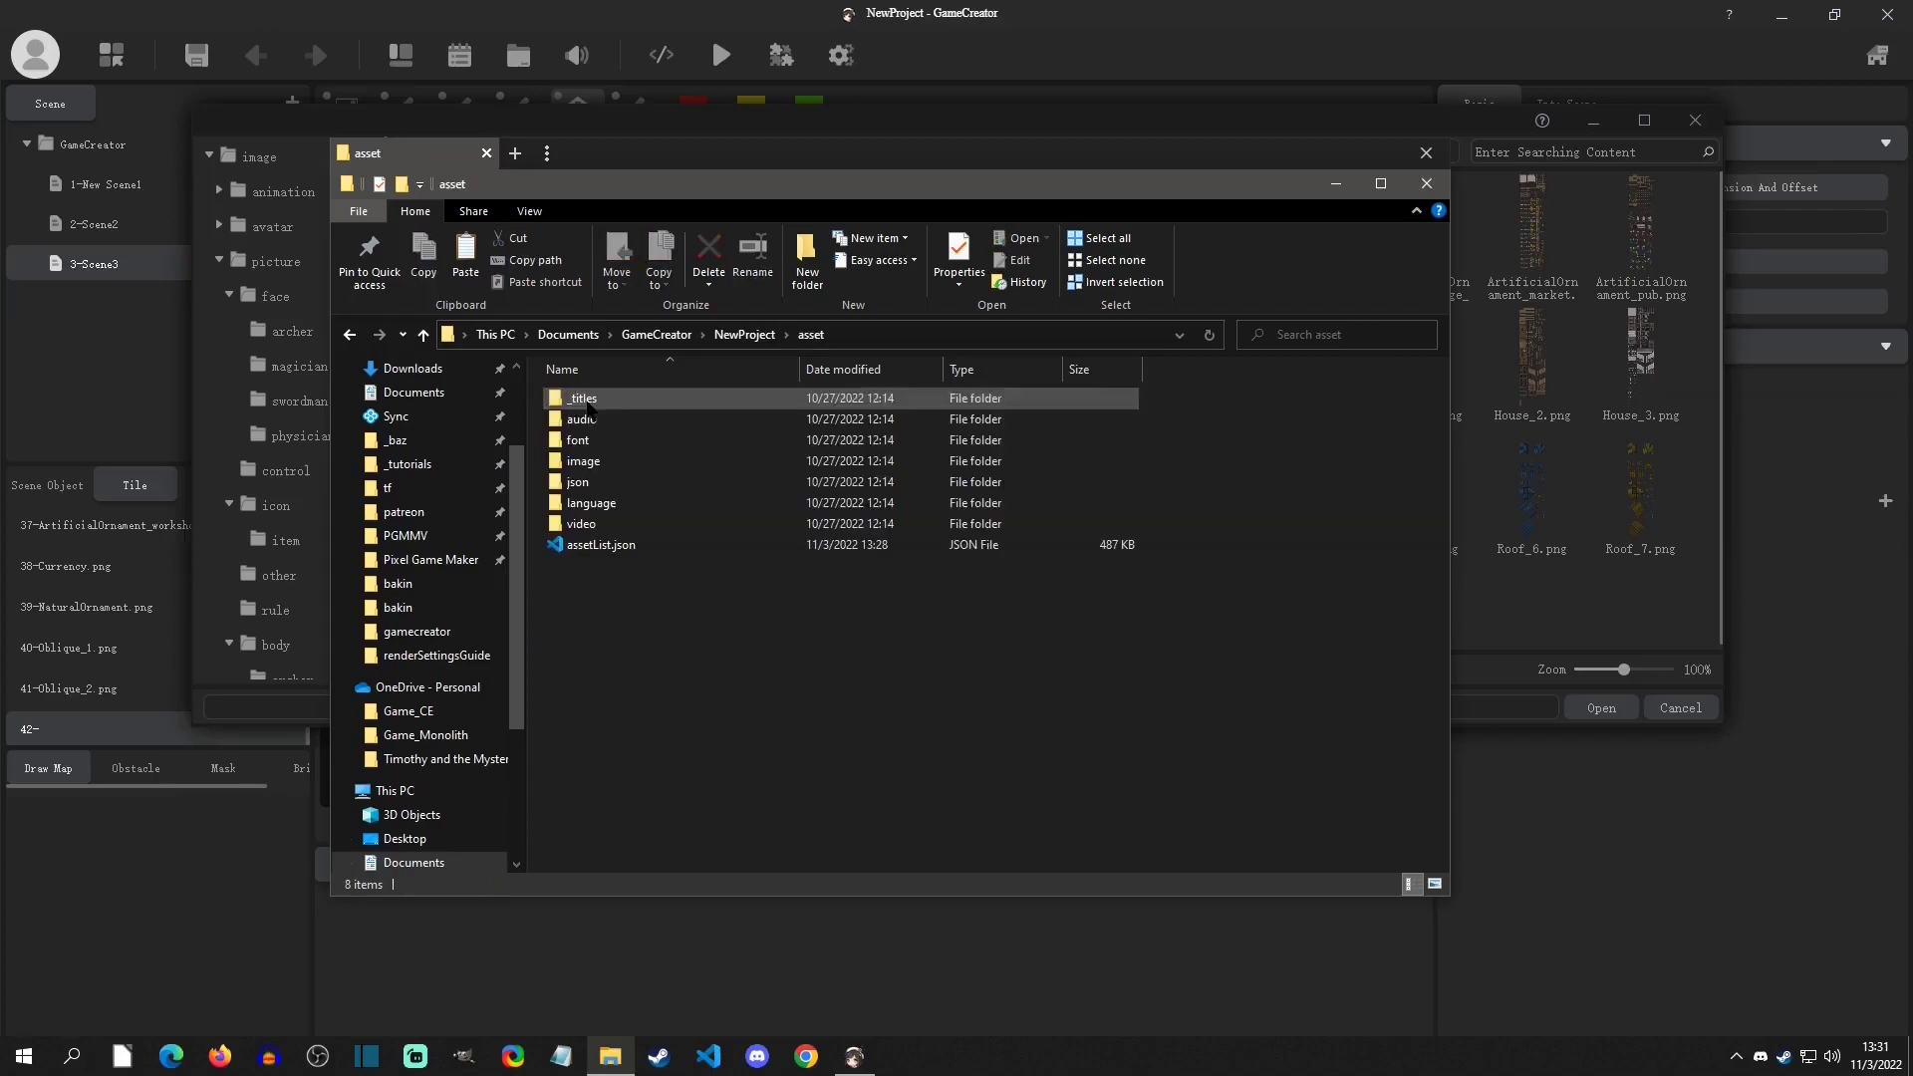
double_click(588, 463)
double_click(618, 488)
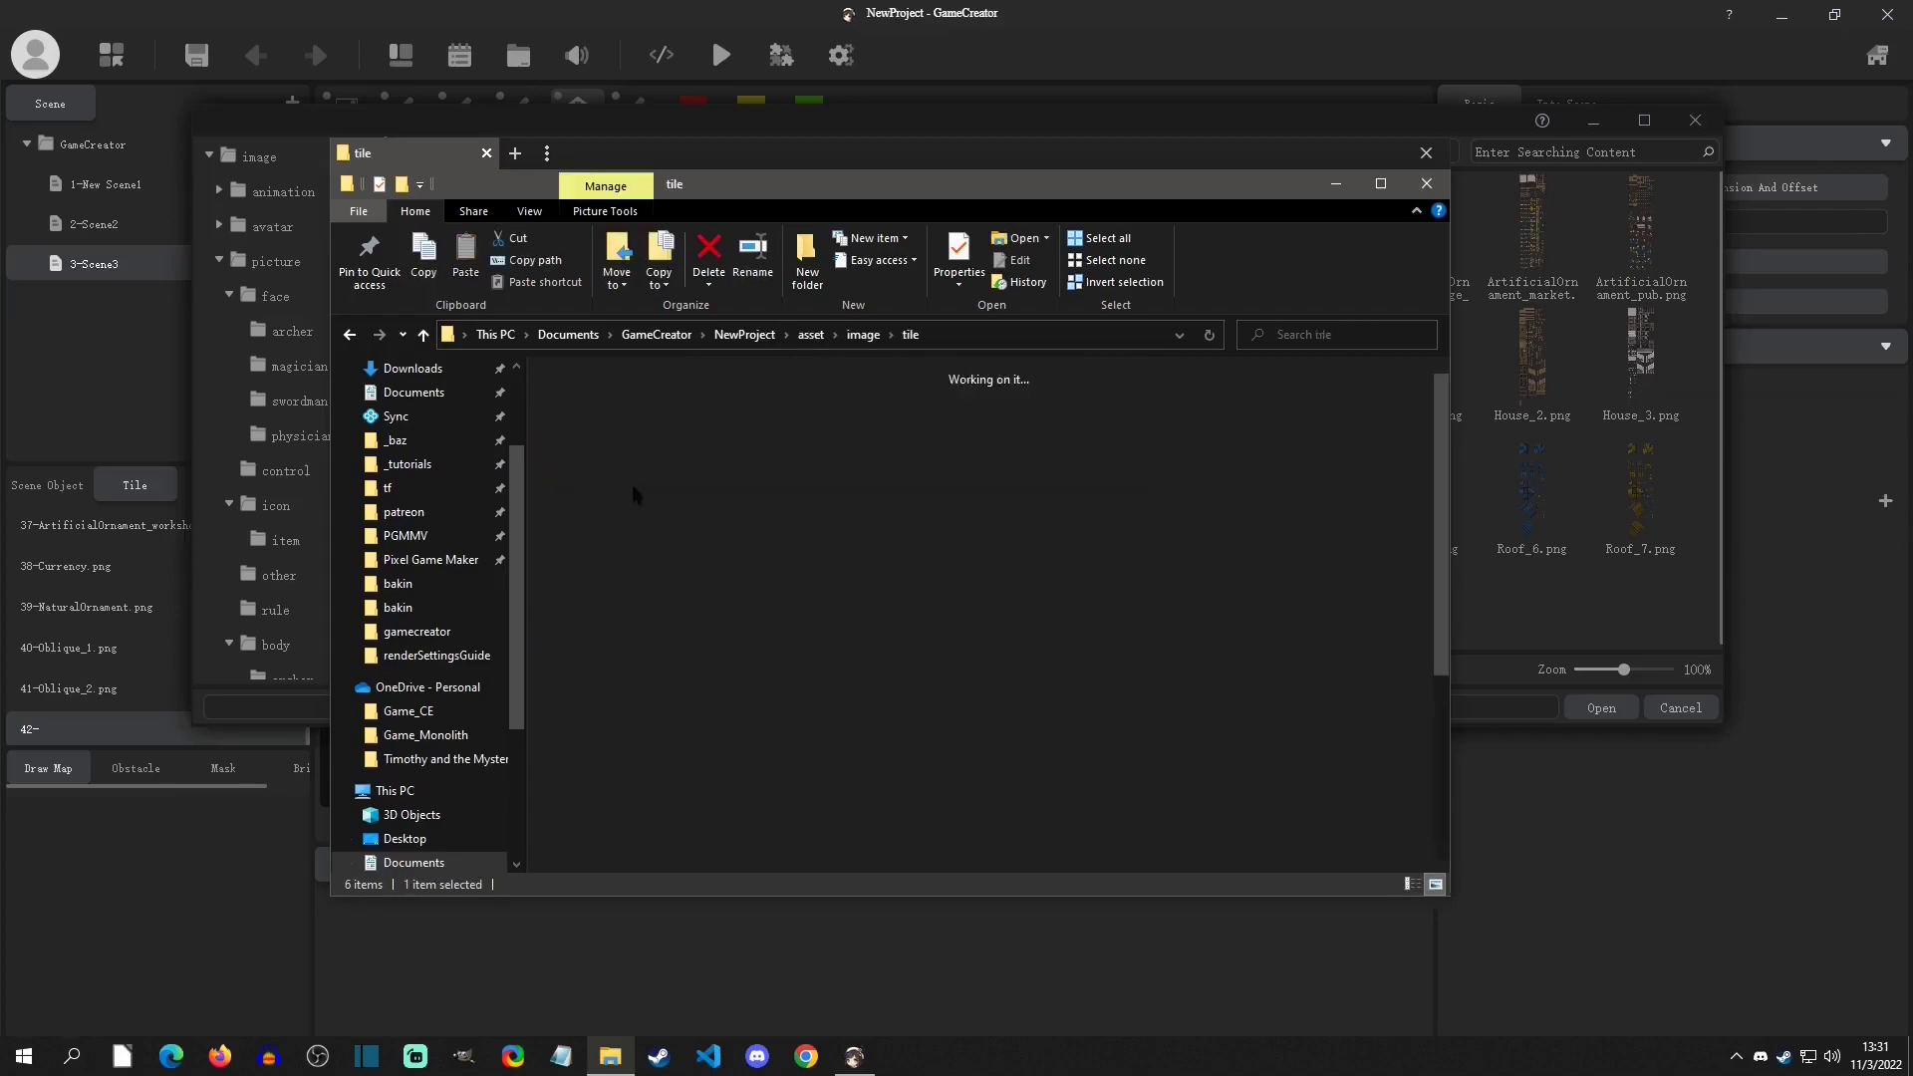
right_click(1202, 743)
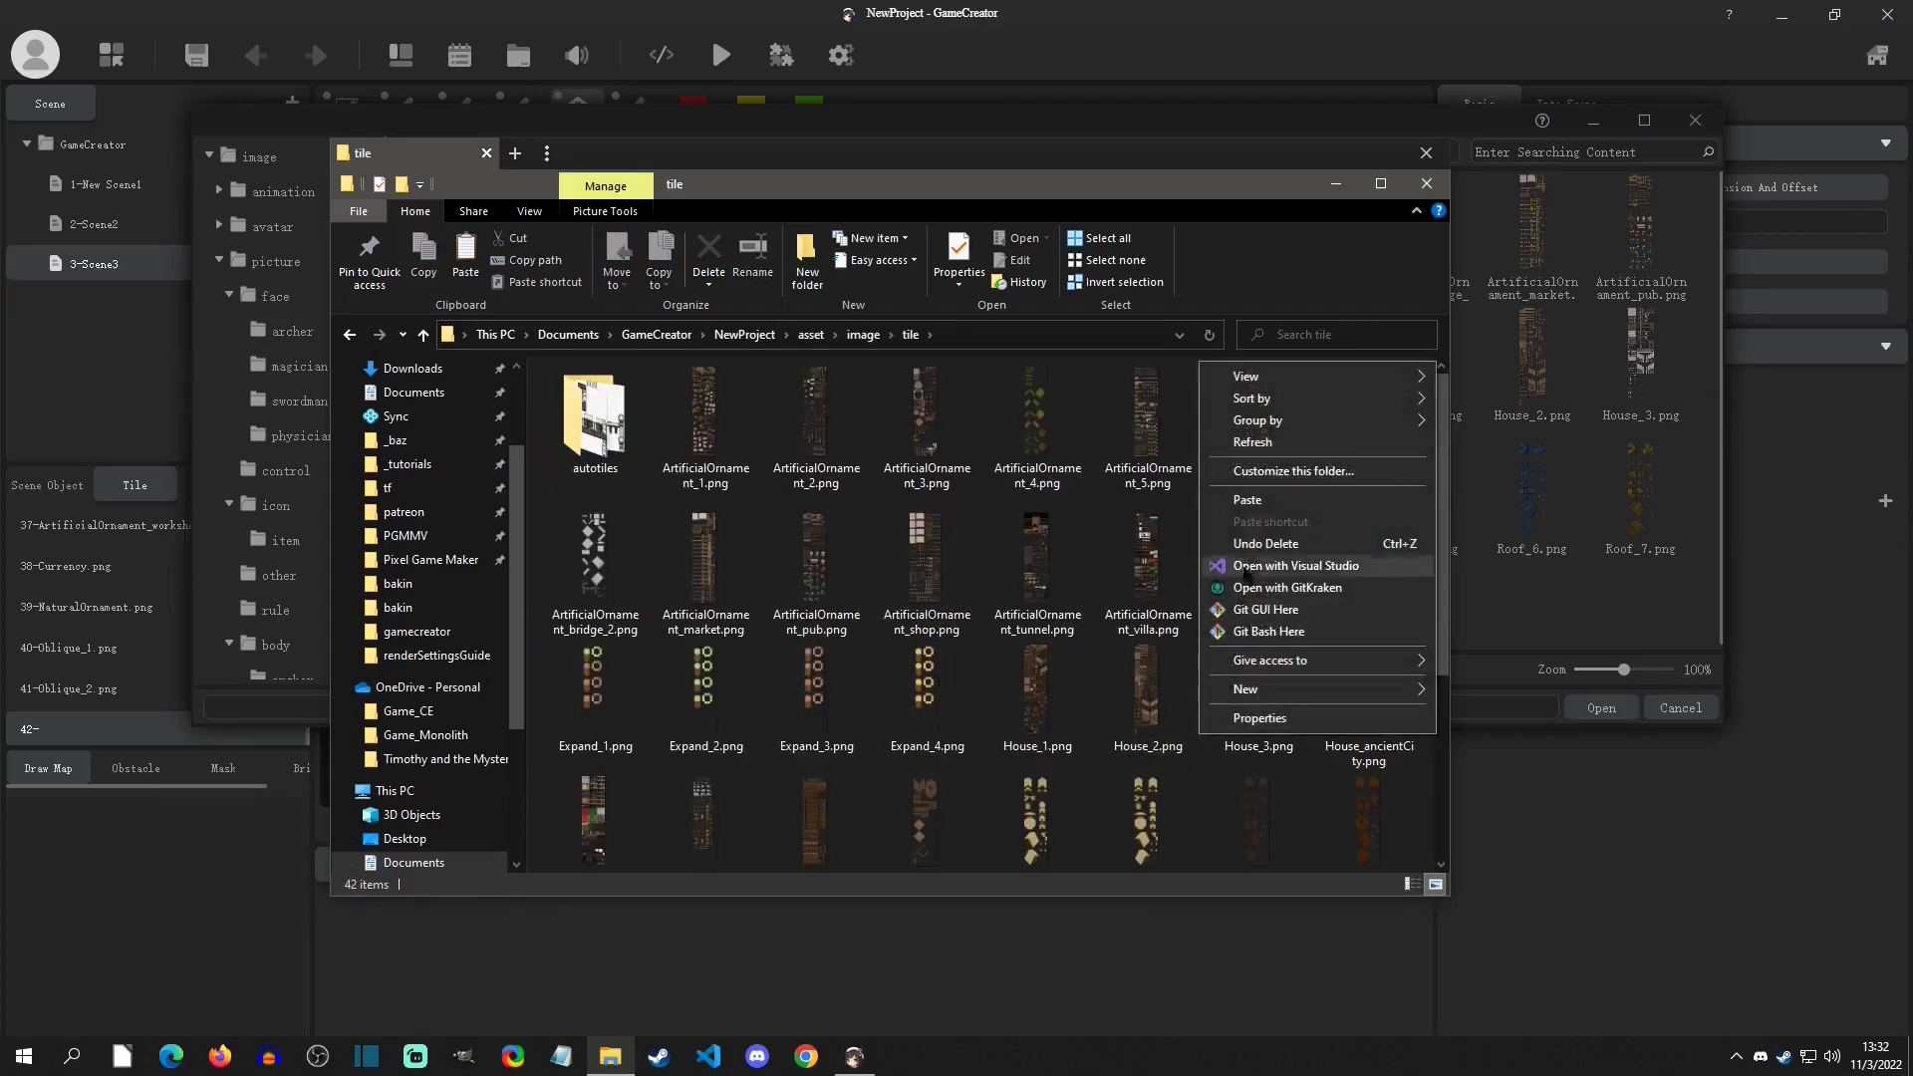
click(1250, 500)
click(1336, 183)
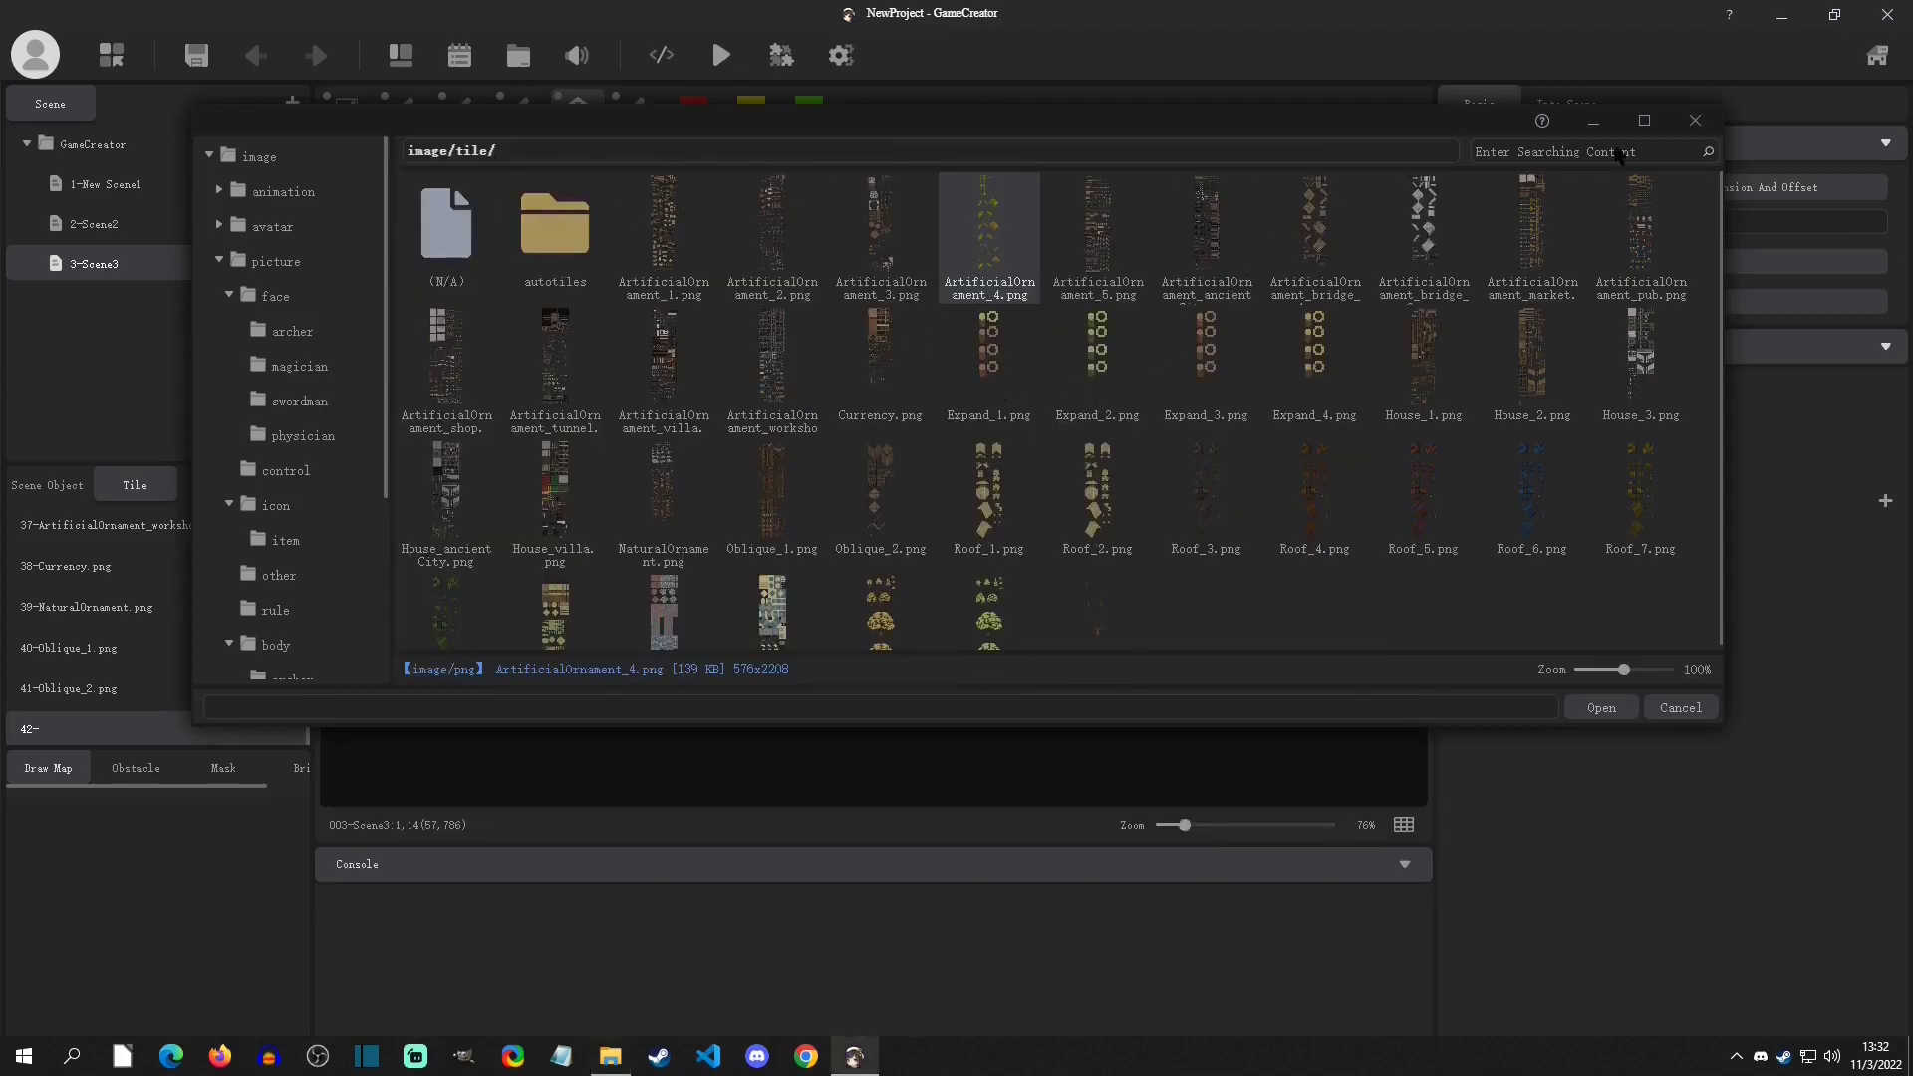
Step: Add tiles_outside.png from the image/tile folder as a new tileset, keeping its file name
scroll(927, 578, down, 1)
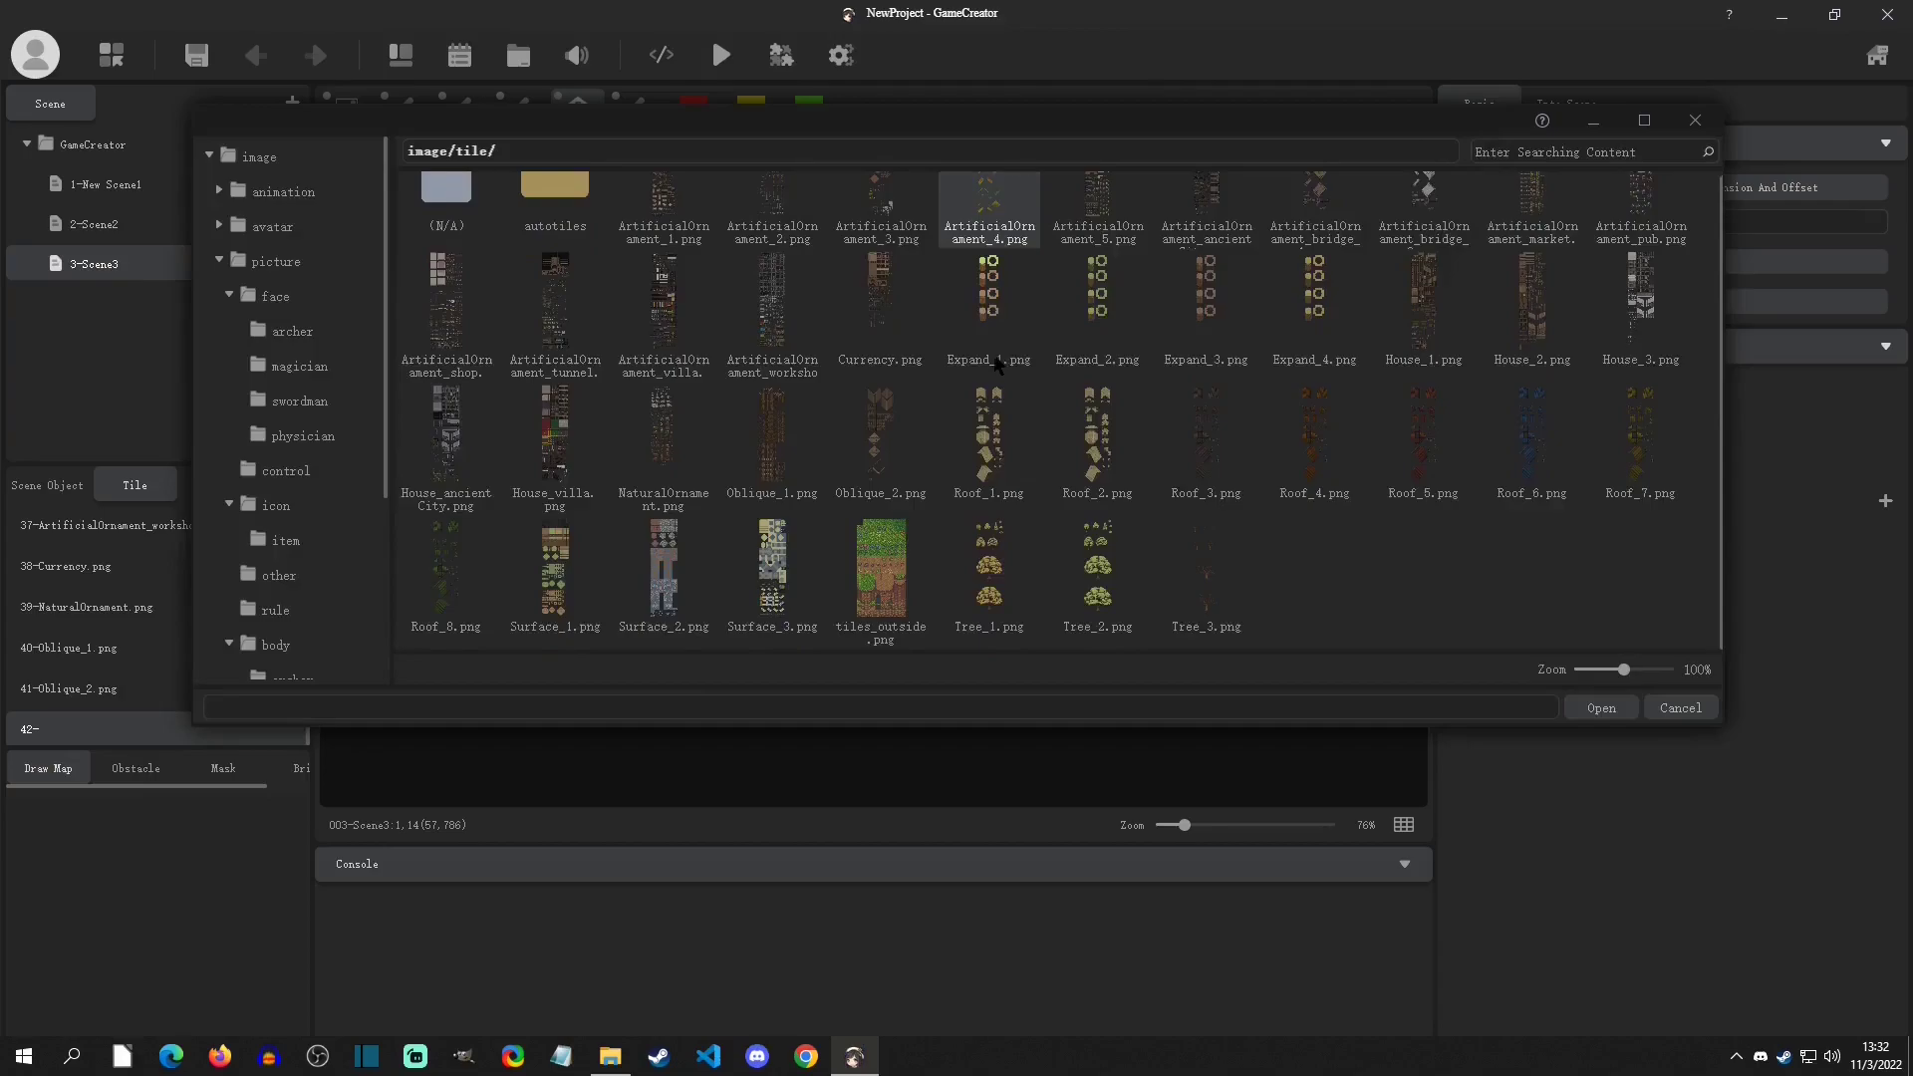
click(890, 582)
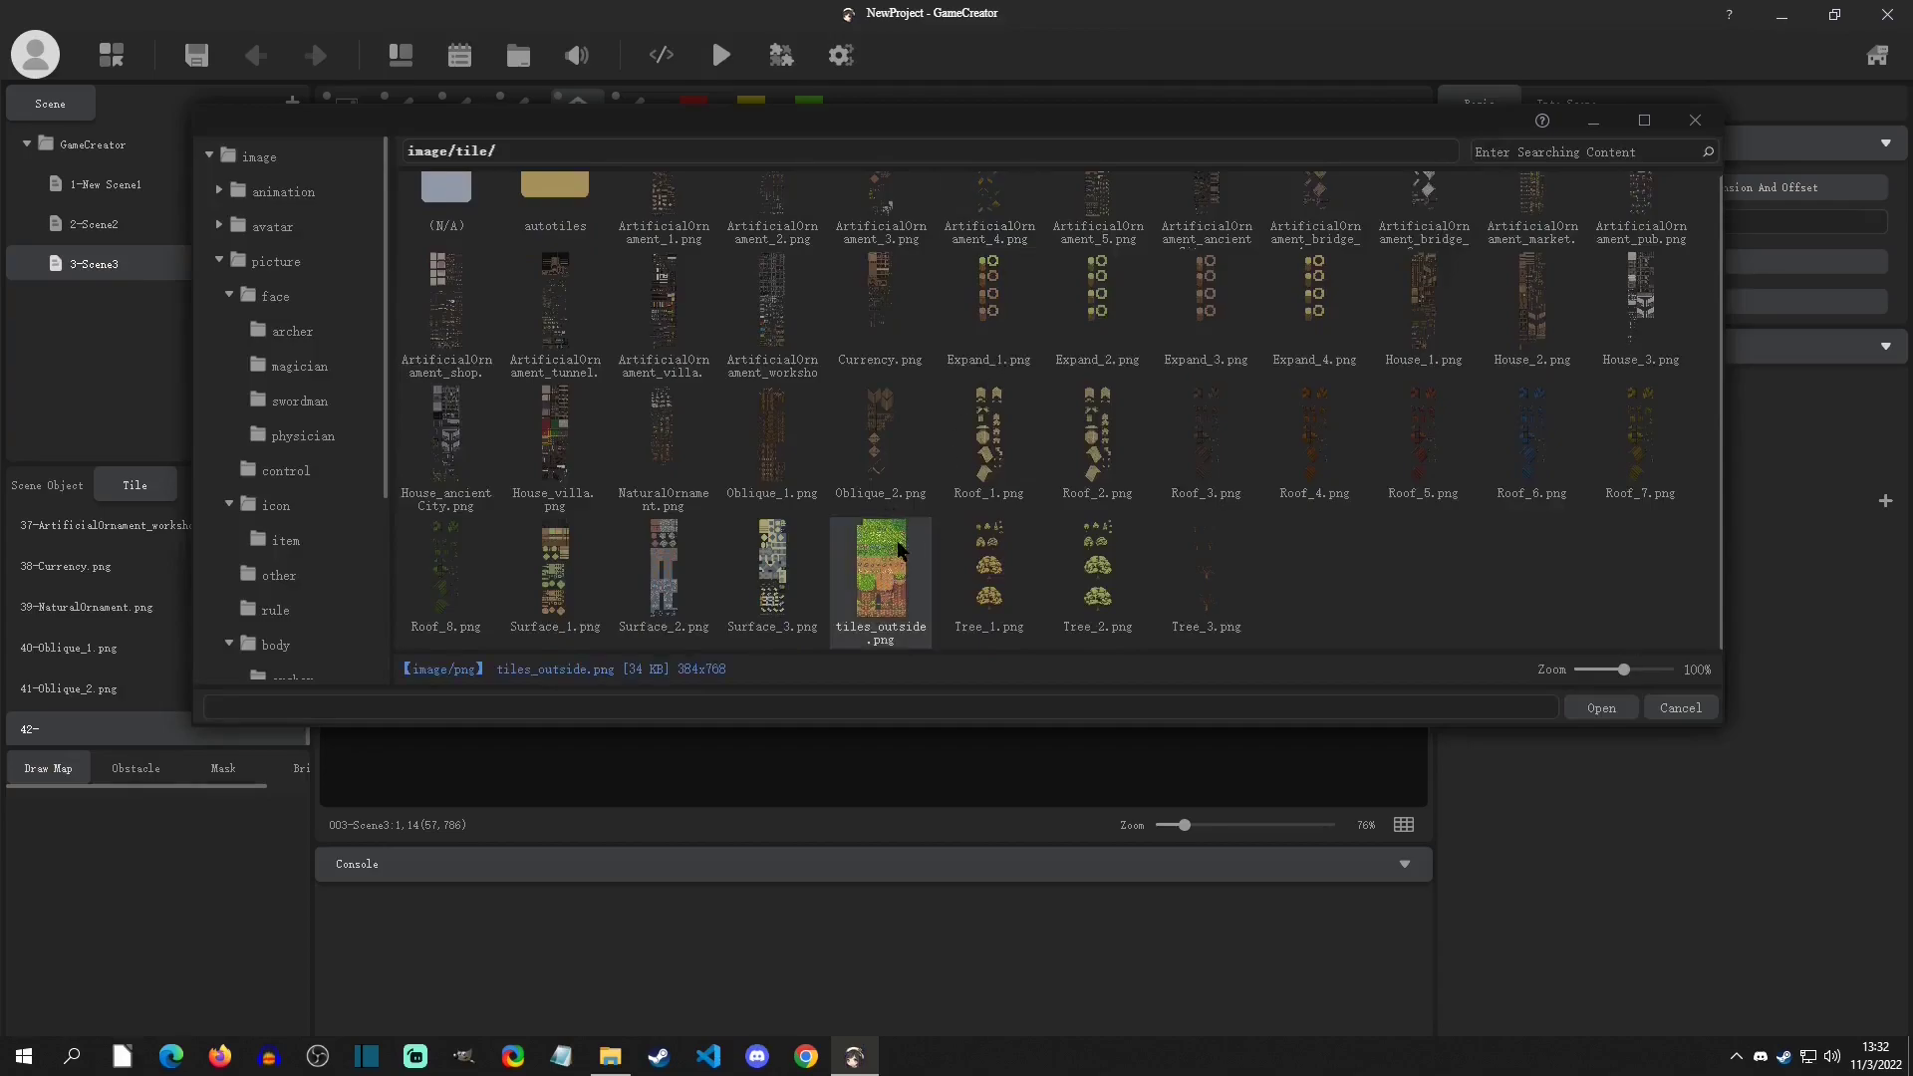
click(1599, 709)
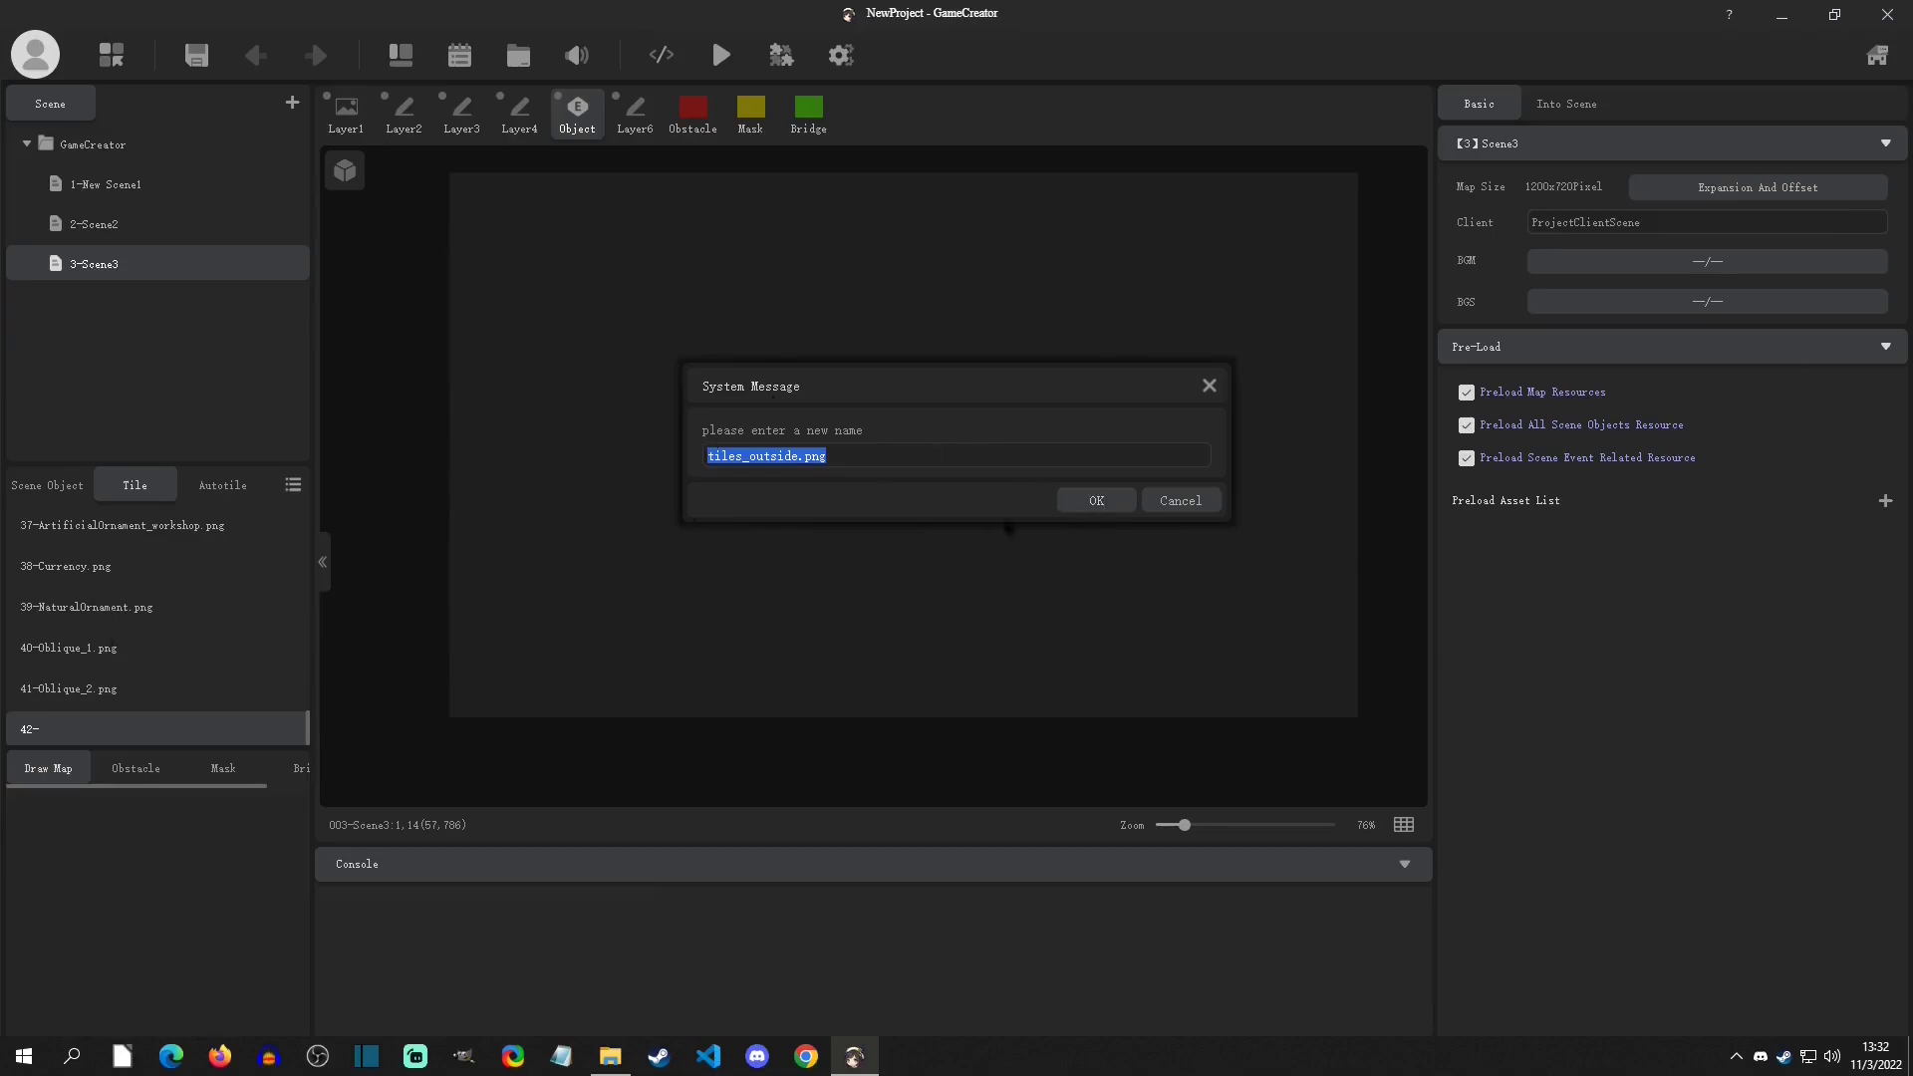
click(1096, 500)
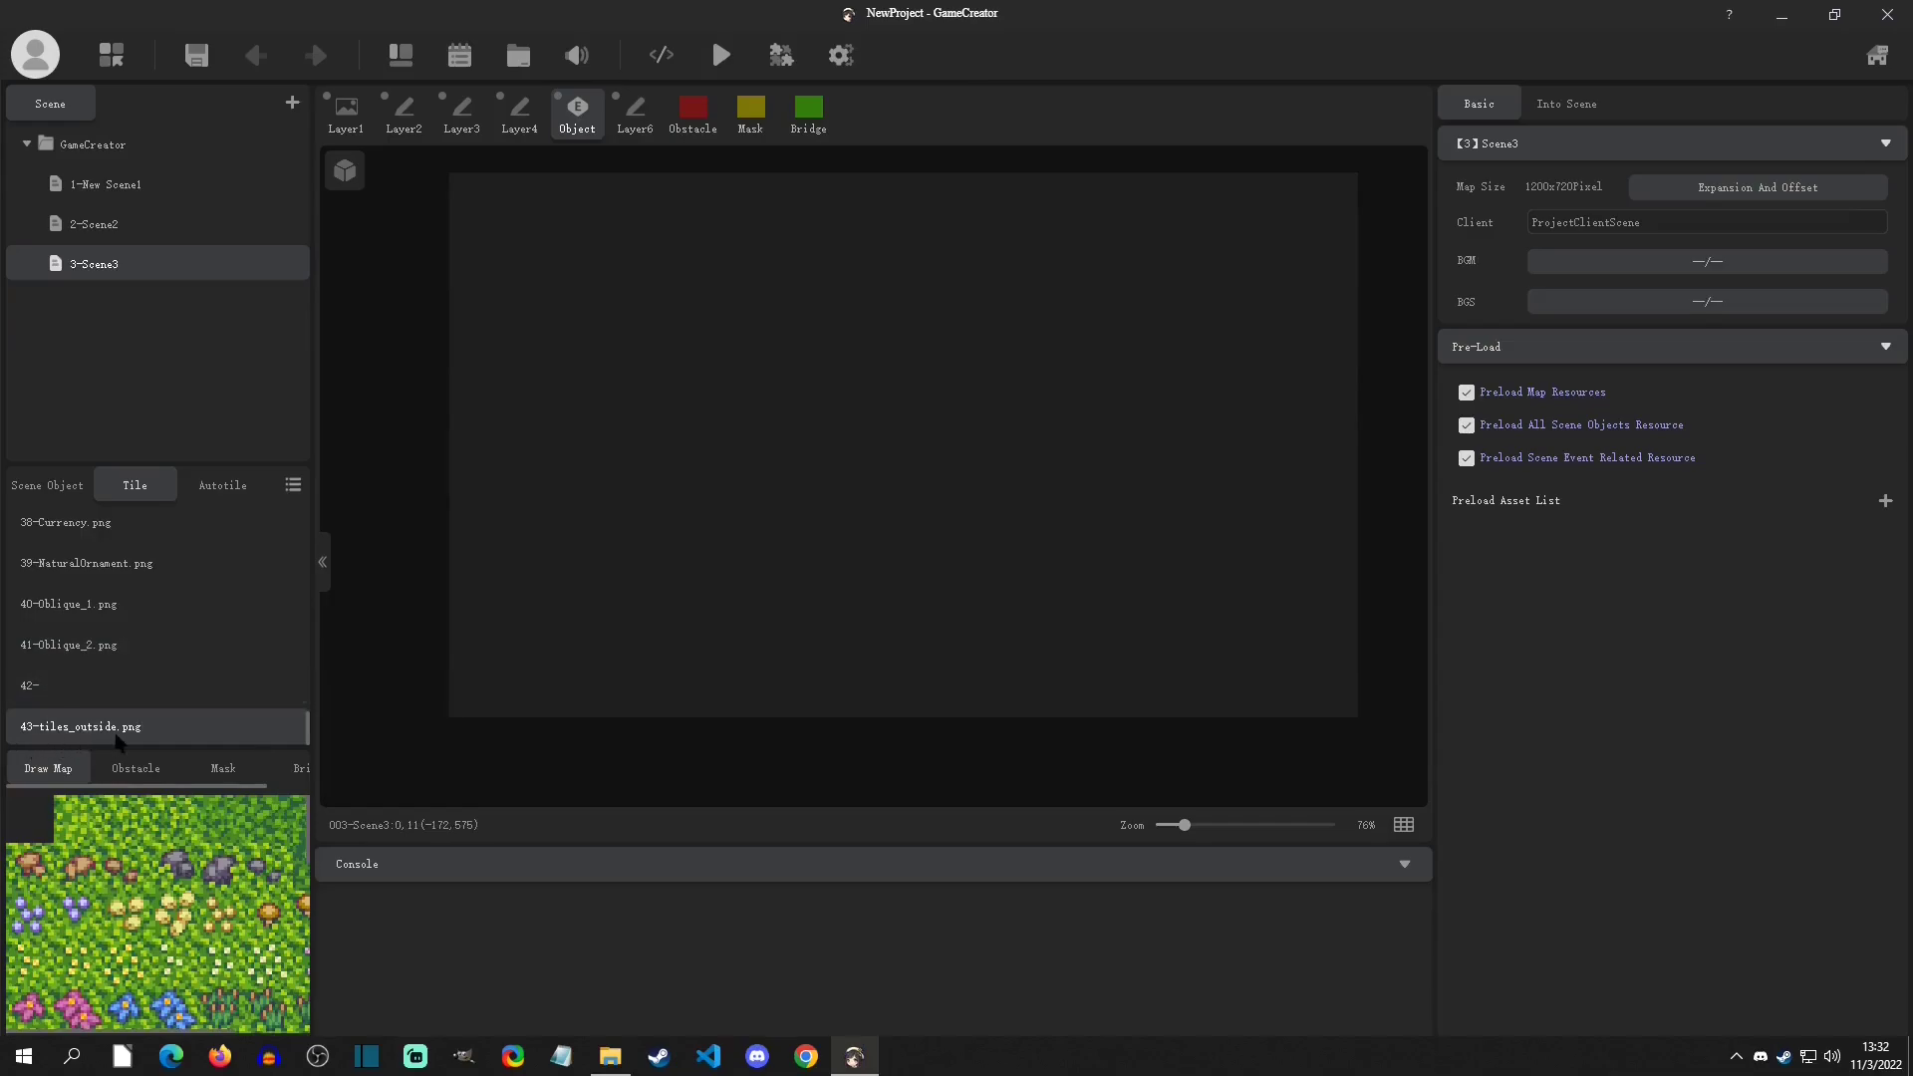
click(293, 485)
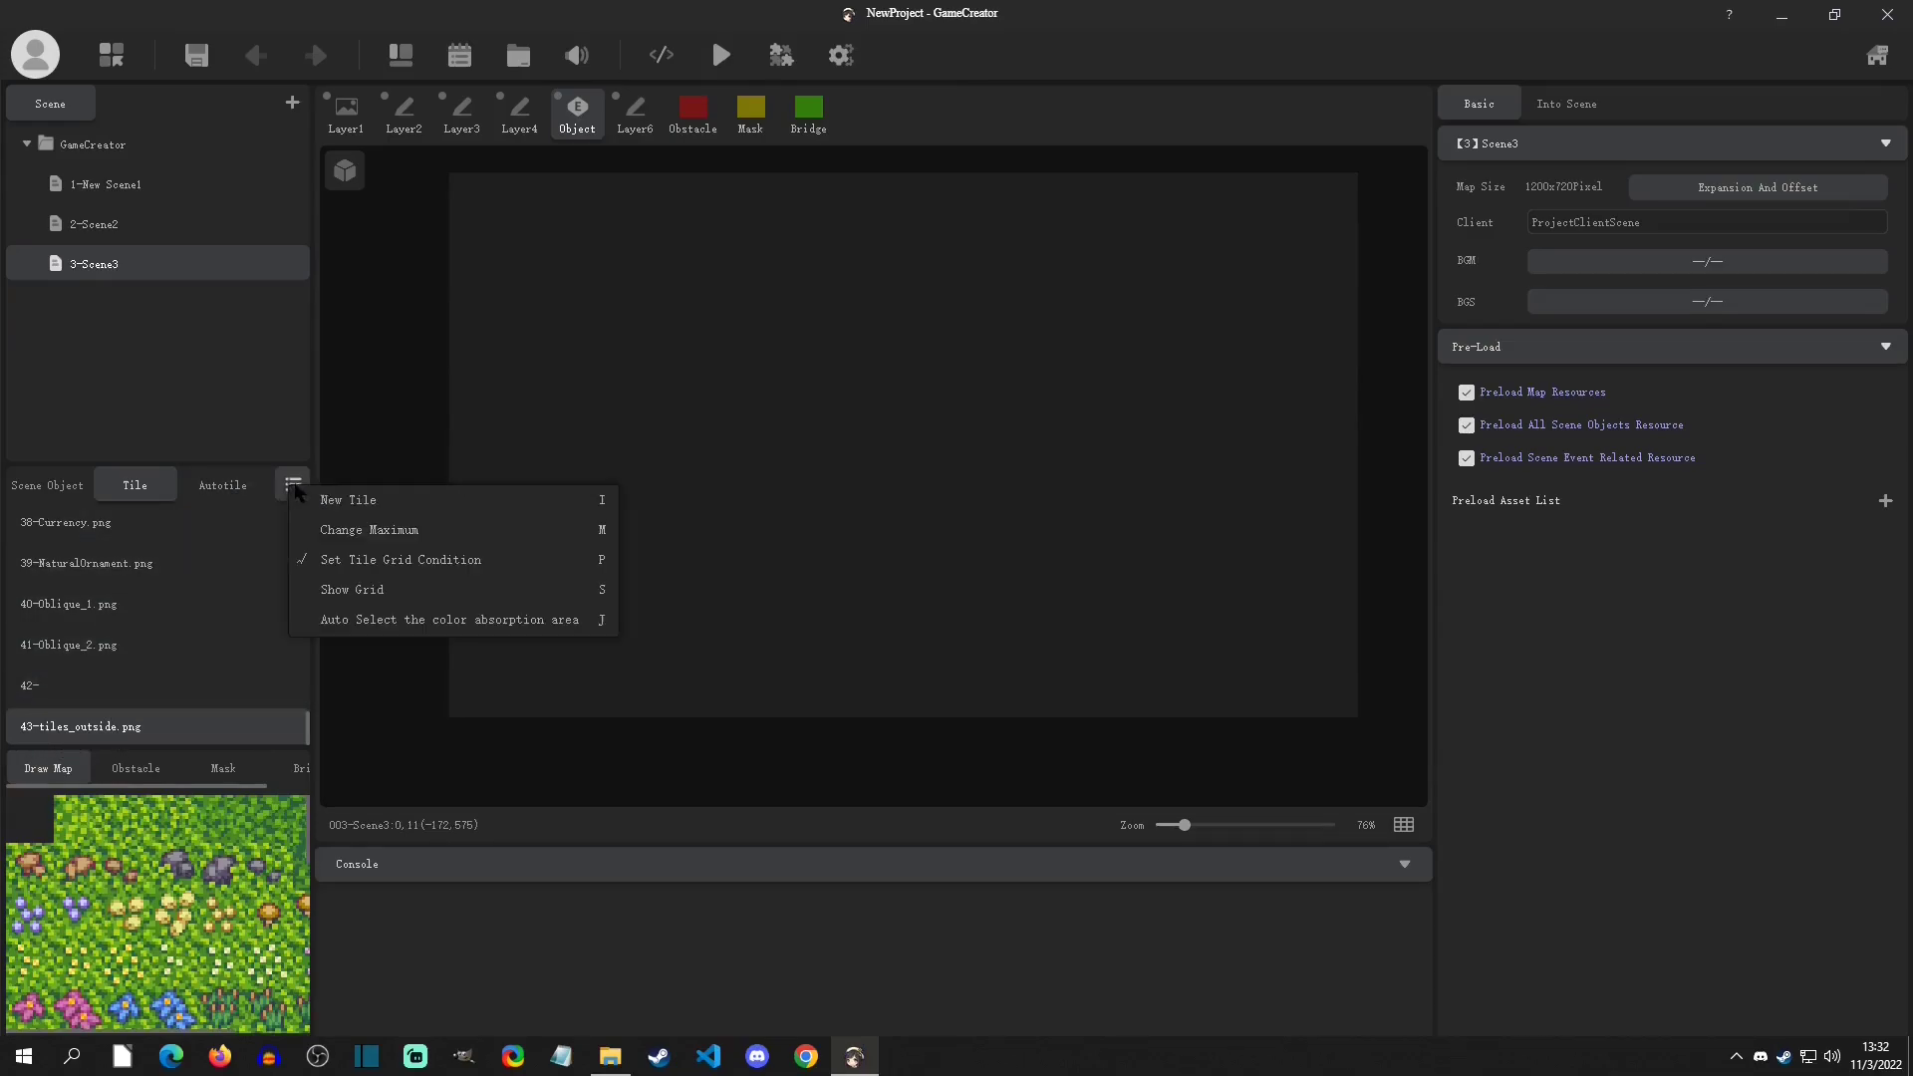
right_click(65, 683)
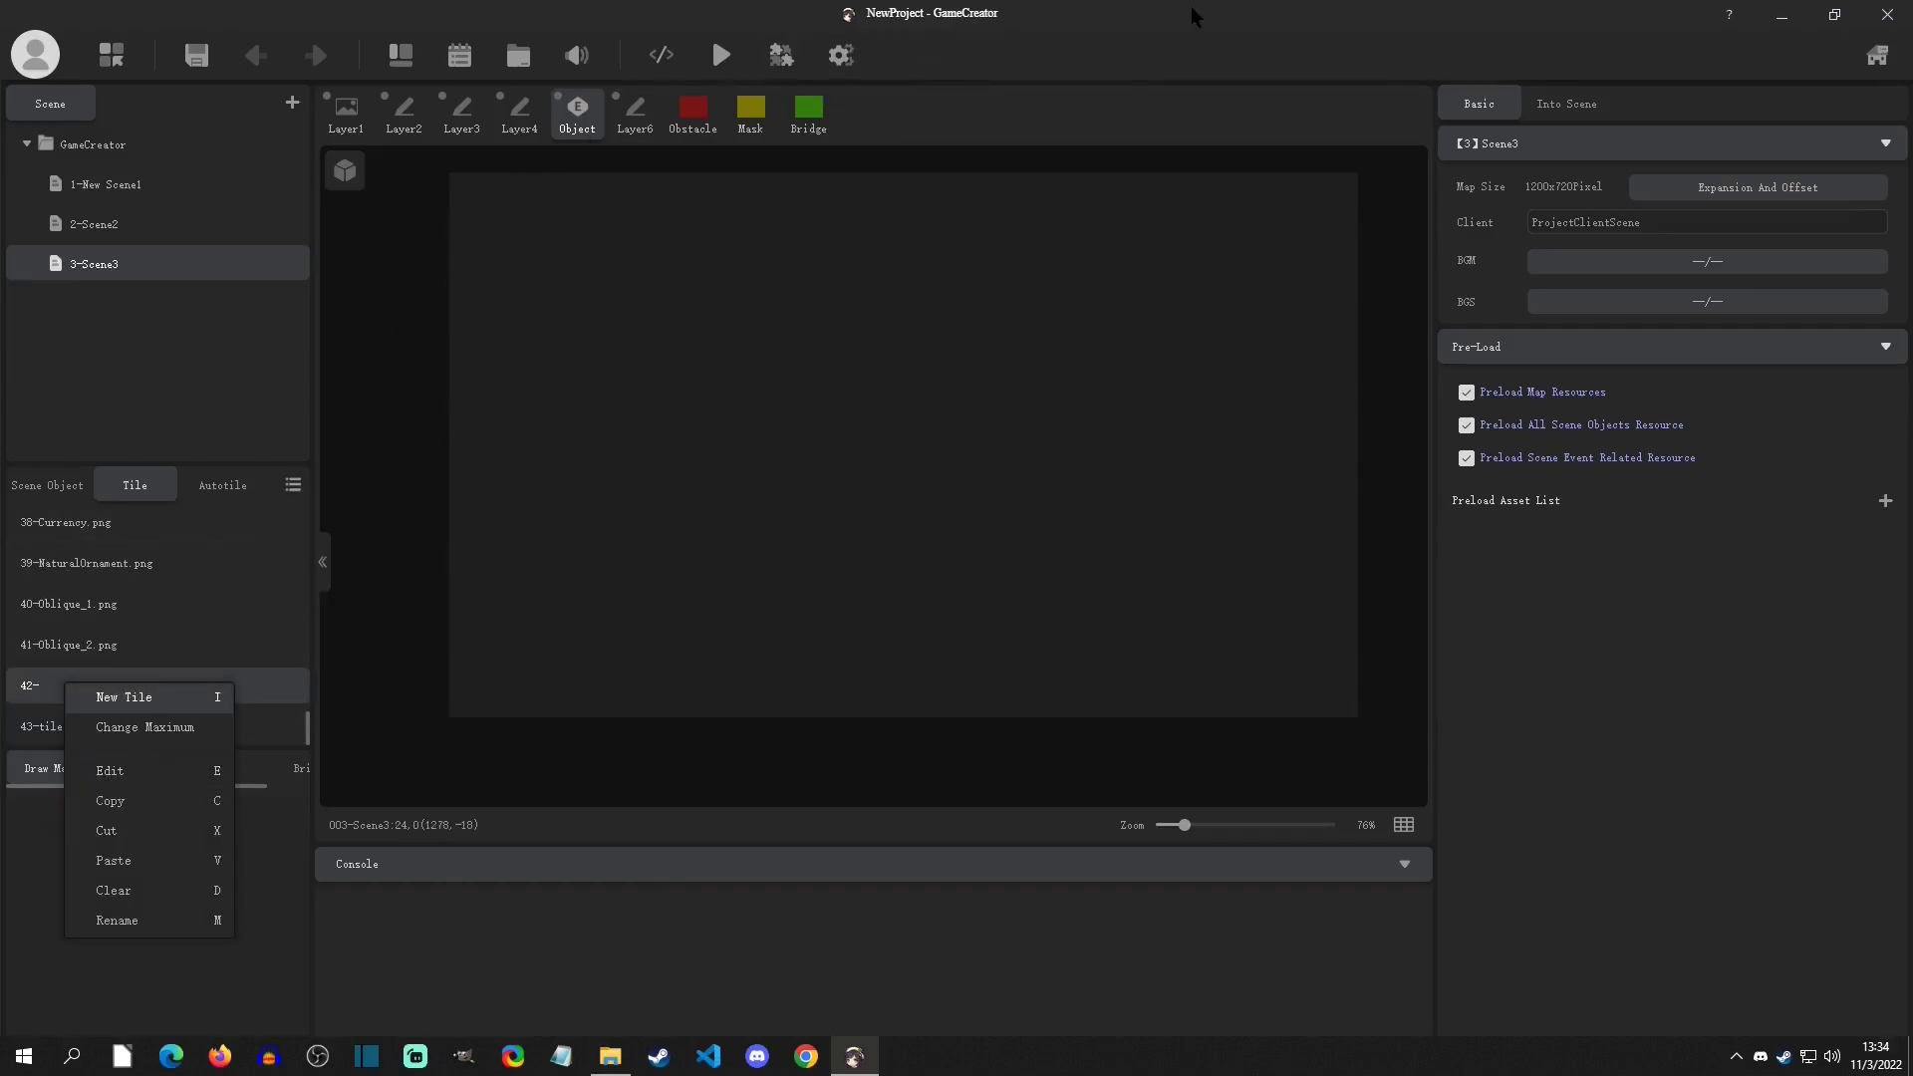
click(60, 737)
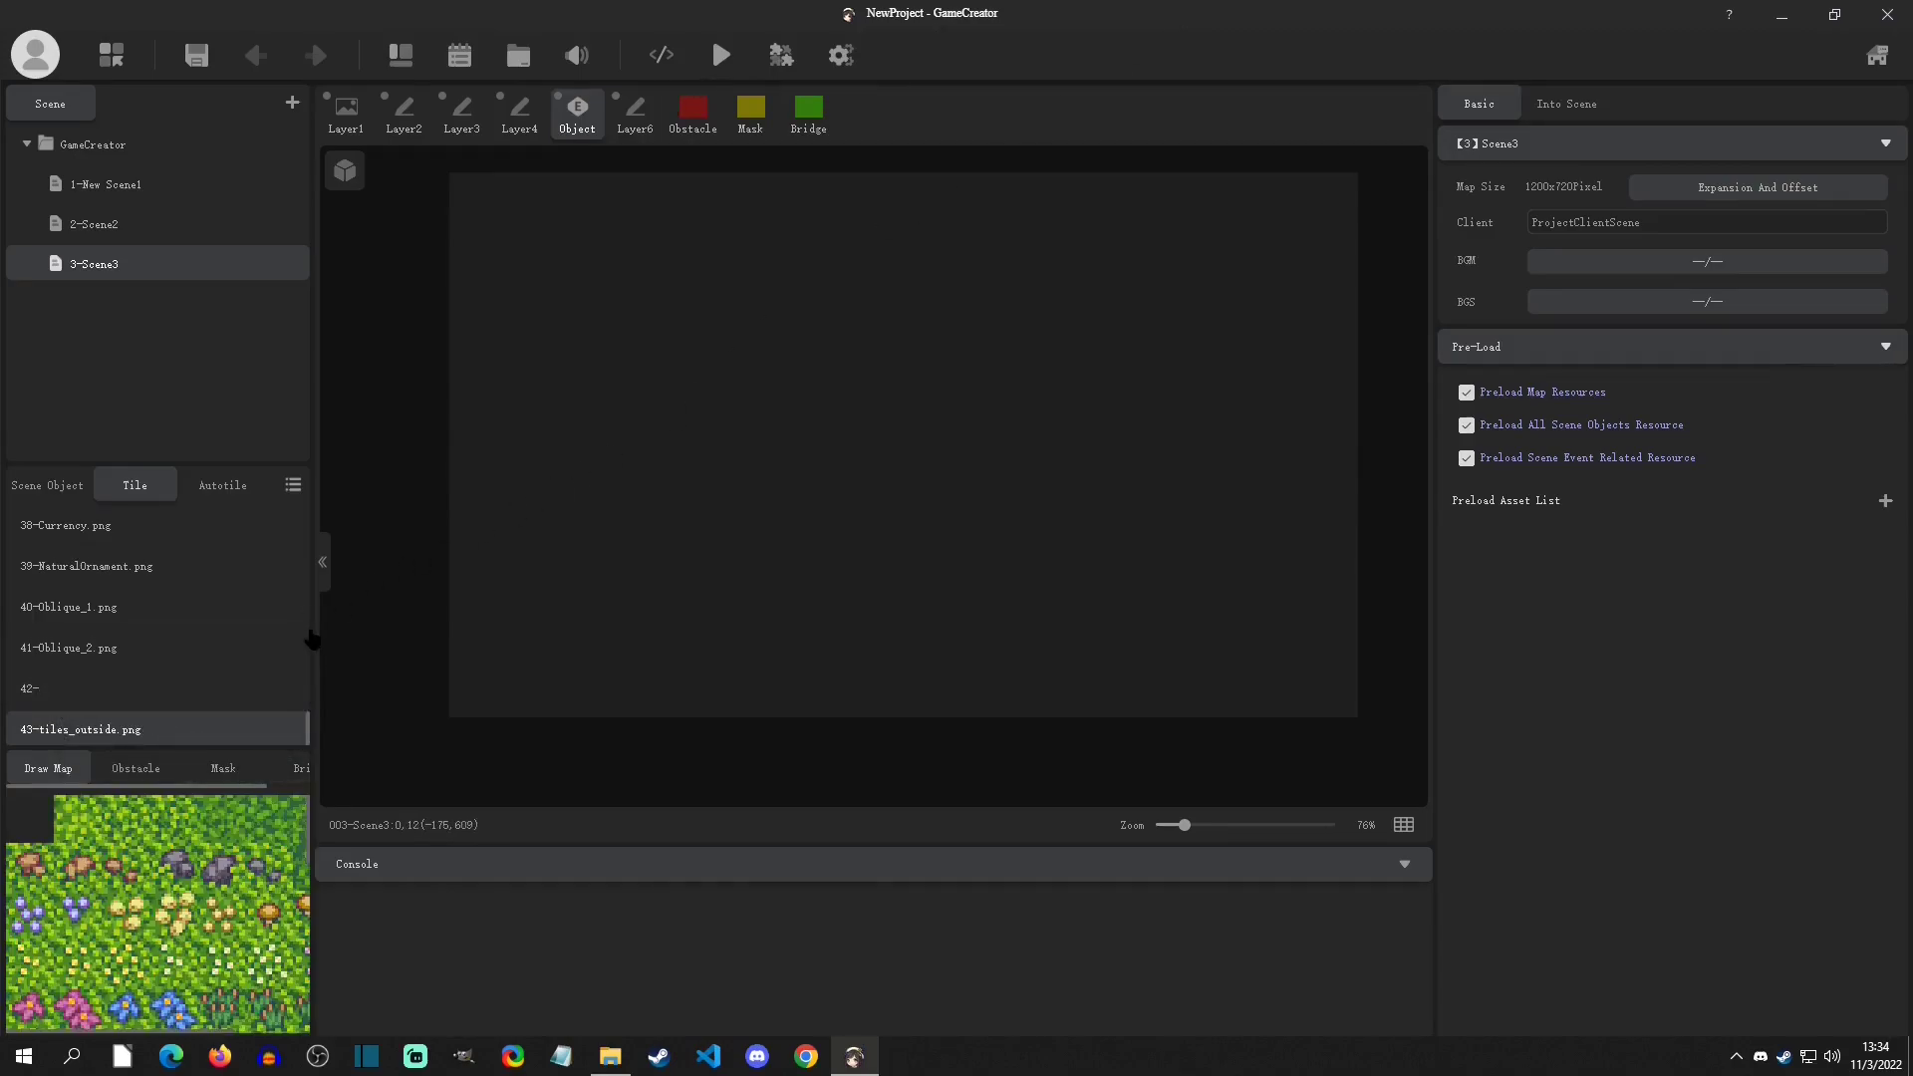
Step: Widen the tile palette to show the full width of tiles_outside.png and look through its tiles
drag(315, 615, 429, 631)
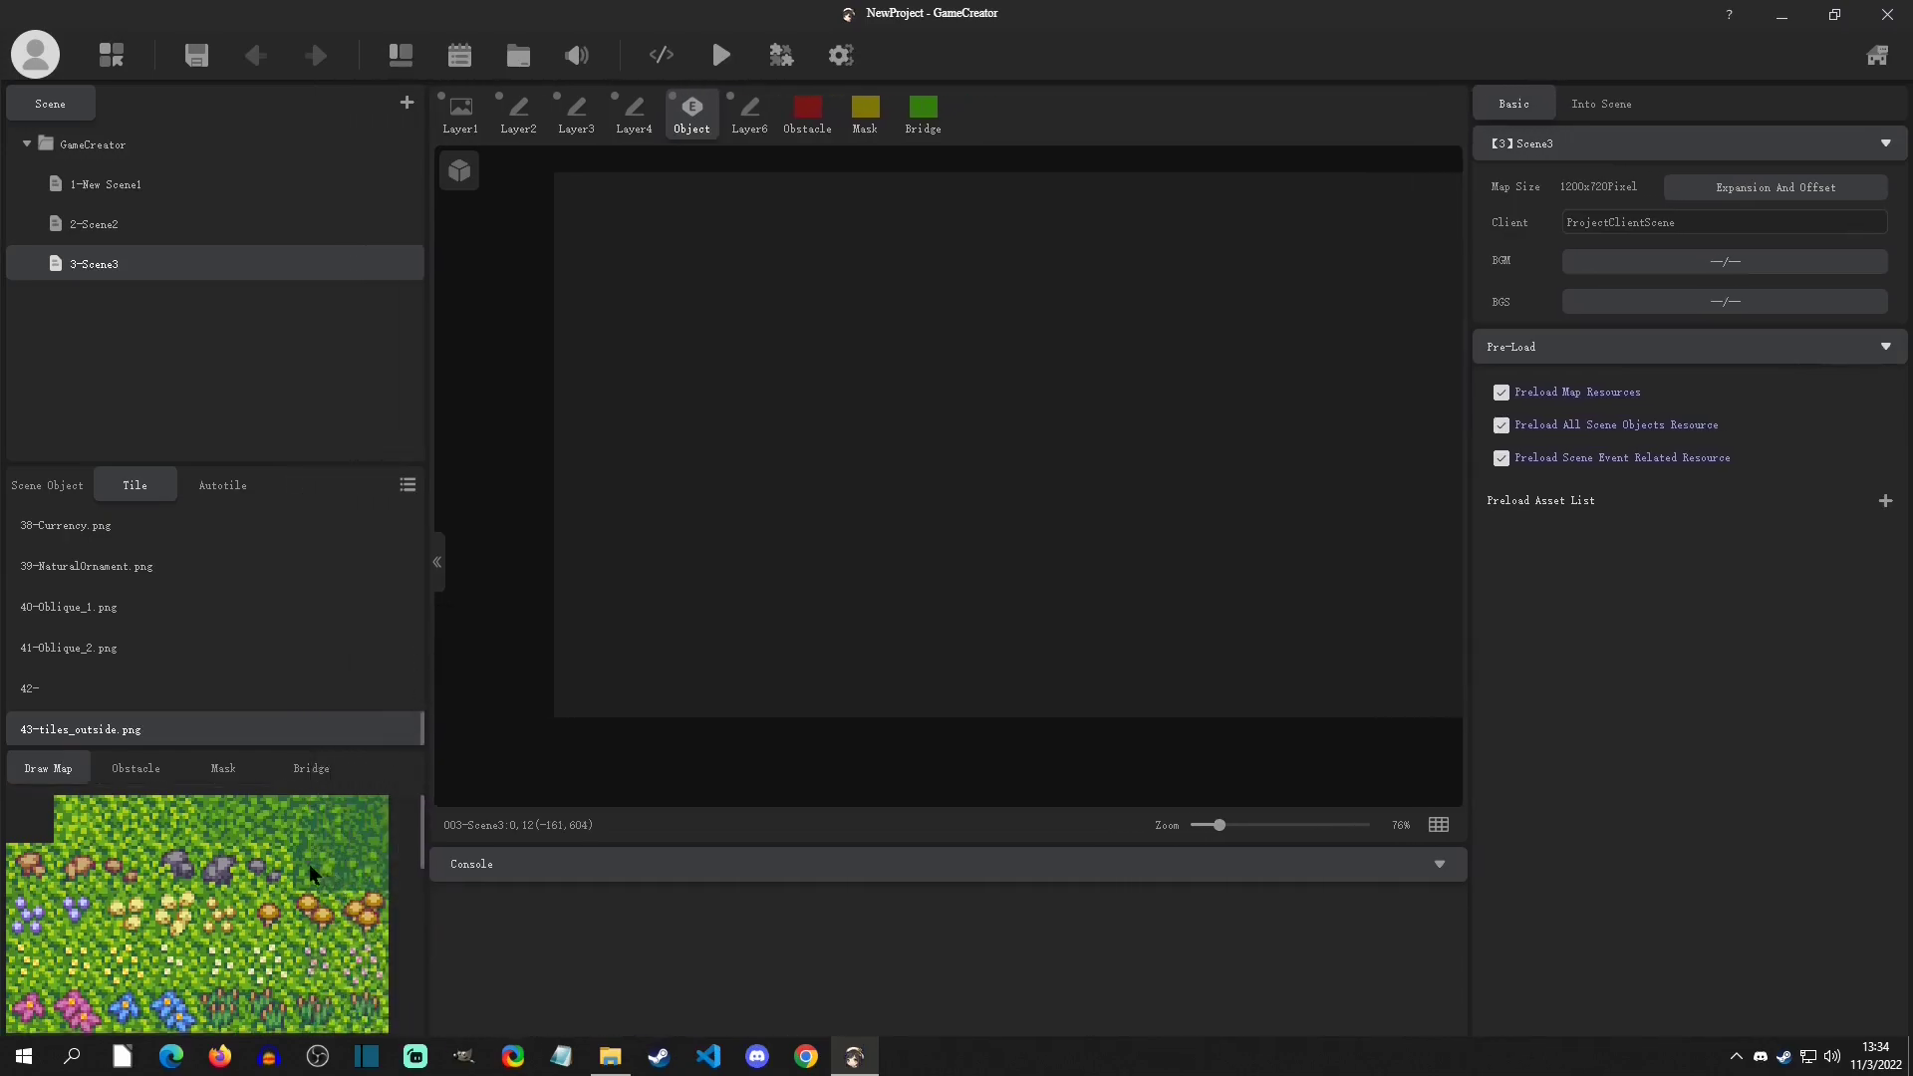
scroll(299, 864, down, 5)
scroll(284, 864, up, 5)
scroll(423, 843, down, 1)
mouse_move(423, 835)
mouse_down()
mouse_move(422, 907)
mouse_move(419, 820)
mouse_up()
Step: Fill all of Layer2 with the plain grass tile from tiles_outside.png
click(82, 826)
drag(223, 747, 222, 586)
scroll(1186, 431, up, 1)
middle_drag(1186, 432, 1134, 467)
click(522, 124)
click(1433, 465)
click(947, 479)
Step: Paint scattered diagonal strokes over the Layer2 grass with the third tile of the tileset's first row
click(125, 658)
click(1433, 355)
drag(675, 222, 529, 389)
drag(675, 406, 782, 512)
drag(1012, 479, 1217, 308)
right_drag(1297, 444, 1259, 444)
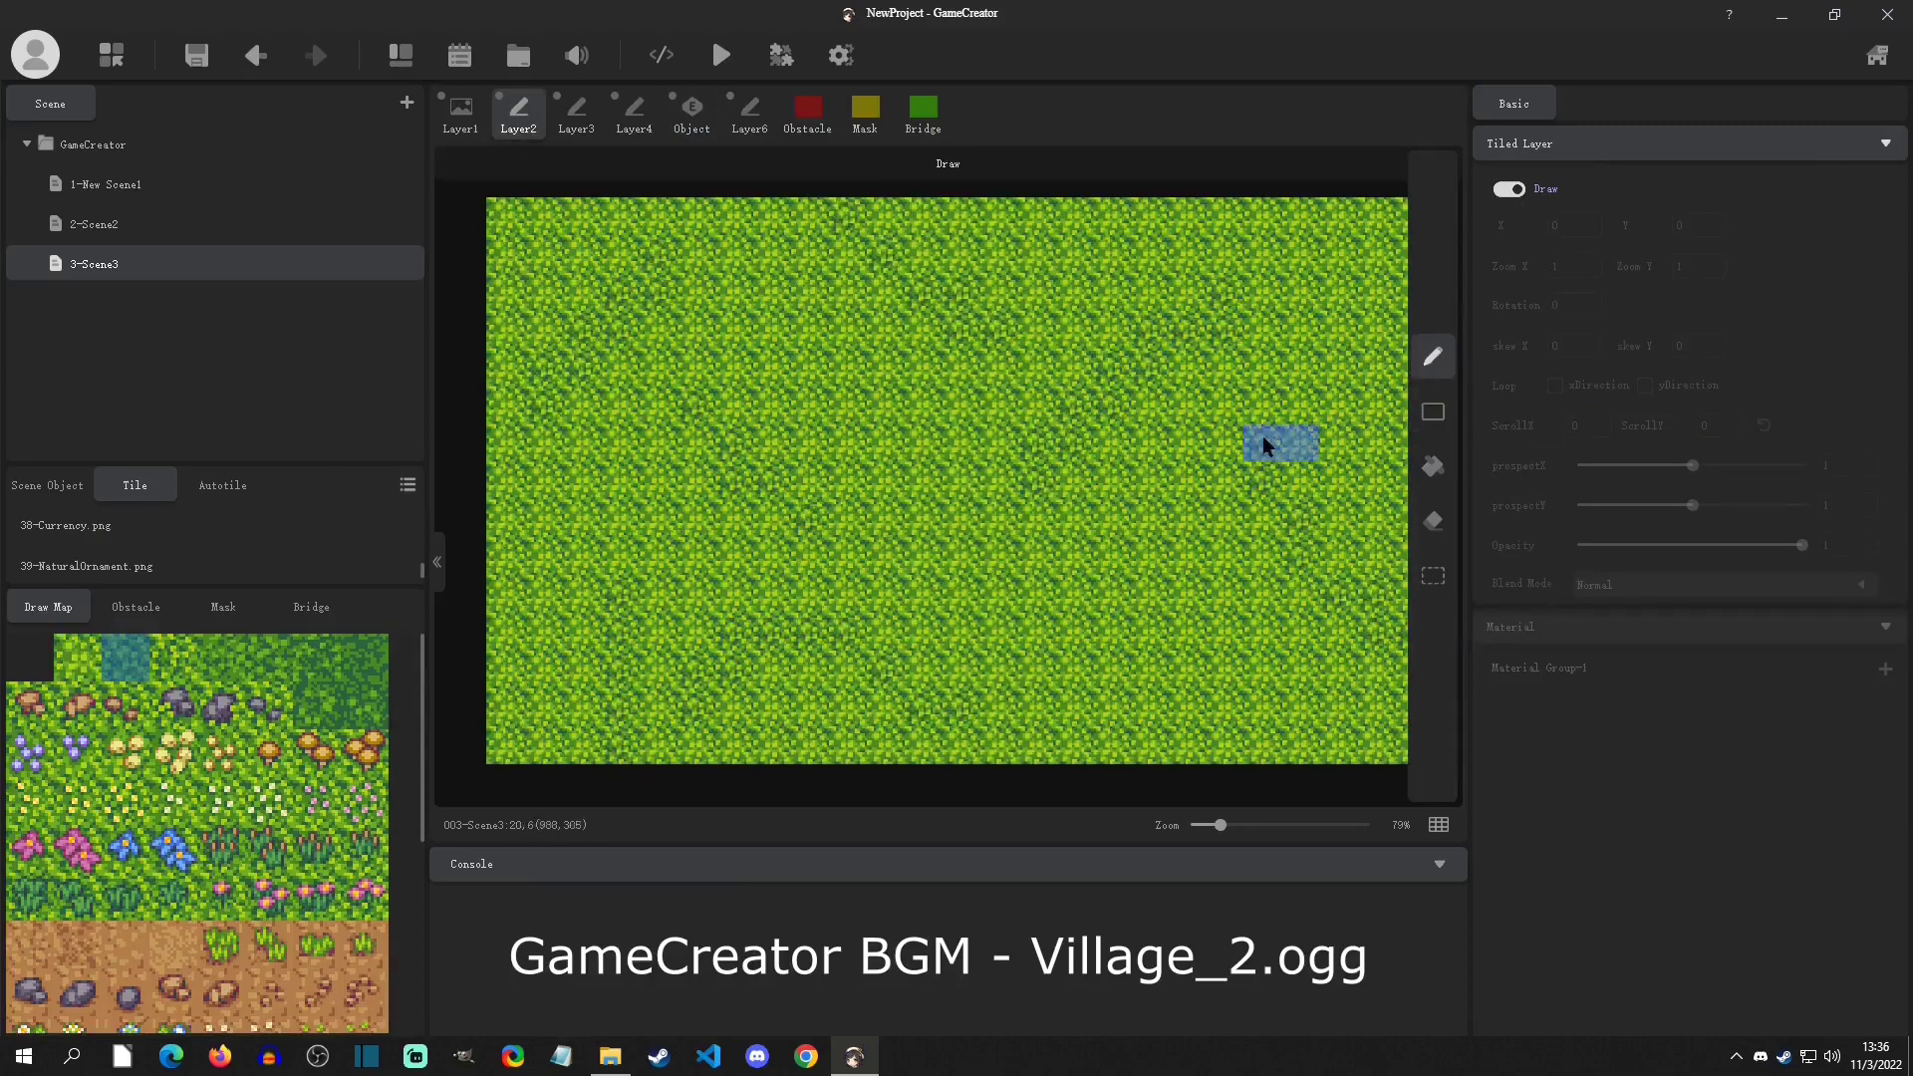
Step: Add more grass variation on Layer2 using the fourth tile of the tileset's first row
middle_drag(1259, 445, 1232, 439)
click(174, 658)
drag(971, 436, 1234, 712)
drag(1124, 249, 1086, 325)
Step: Place four grey rock tiles around the edges of the map on Layer3
click(173, 706)
click(576, 114)
click(517, 249)
click(856, 287)
click(1272, 324)
click(1310, 664)
Step: Scatter yellow flower and orange mushroom tiles across the grass on Layer3
click(125, 753)
click(317, 754)
click(1310, 437)
click(819, 664)
click(554, 438)
Step: Paint the rocky bottom row of a five-tile-wide cliff on Layer3, near the upper middle of the map
drag(423, 687, 423, 886)
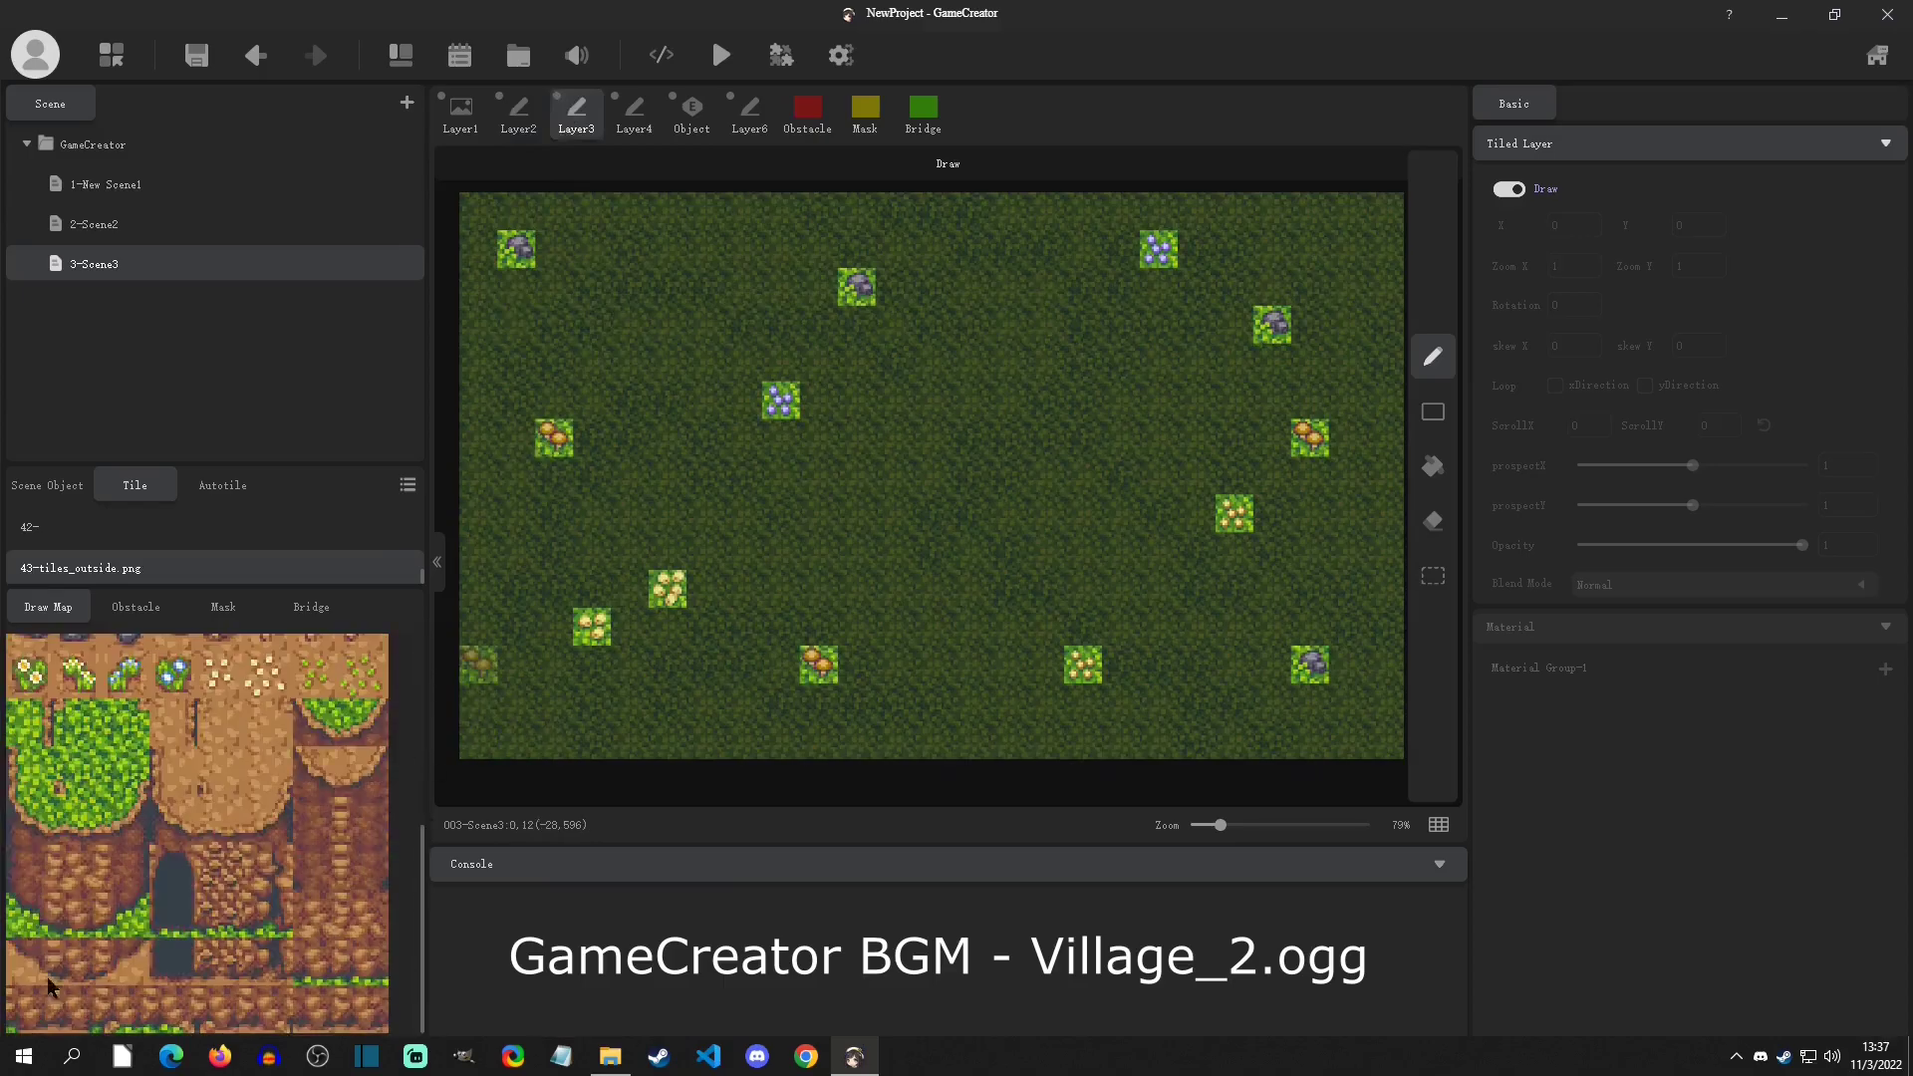
drag(30, 914, 78, 914)
click(937, 437)
click(78, 914)
drag(969, 400, 1046, 399)
Step: Add the two-tile-high rounded wall pieces at both ends of the cliff face on Layer3
drag(126, 819, 126, 867)
click(1083, 384)
drag(30, 819, 30, 867)
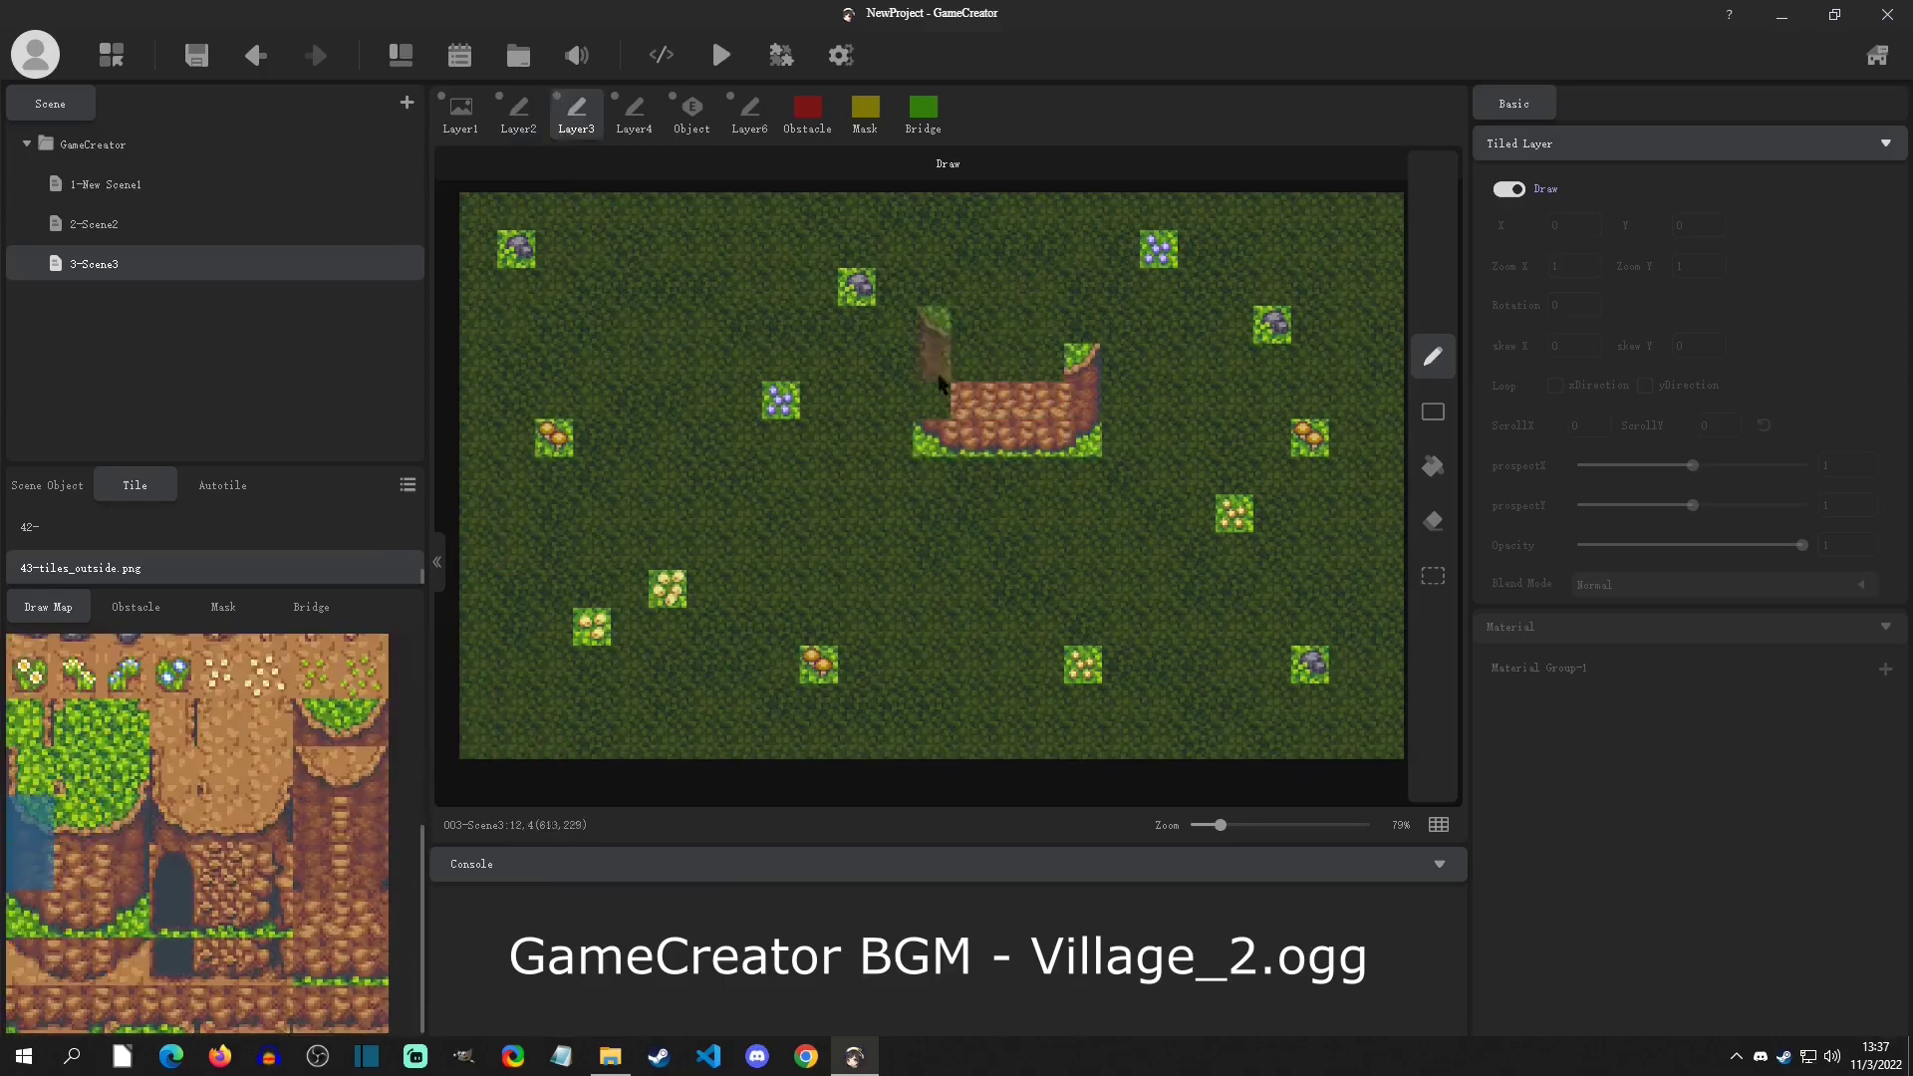
click(932, 385)
Step: Paint the plateau's grassy rim along the cliff front and up the sides to the map's top edge
click(78, 819)
drag(970, 362, 1045, 362)
drag(931, 325, 932, 209)
Step: Fill the interior of the plateau on Layer3 with the plain grass tile from the tileset's first row
scroll(199, 827, up, 5)
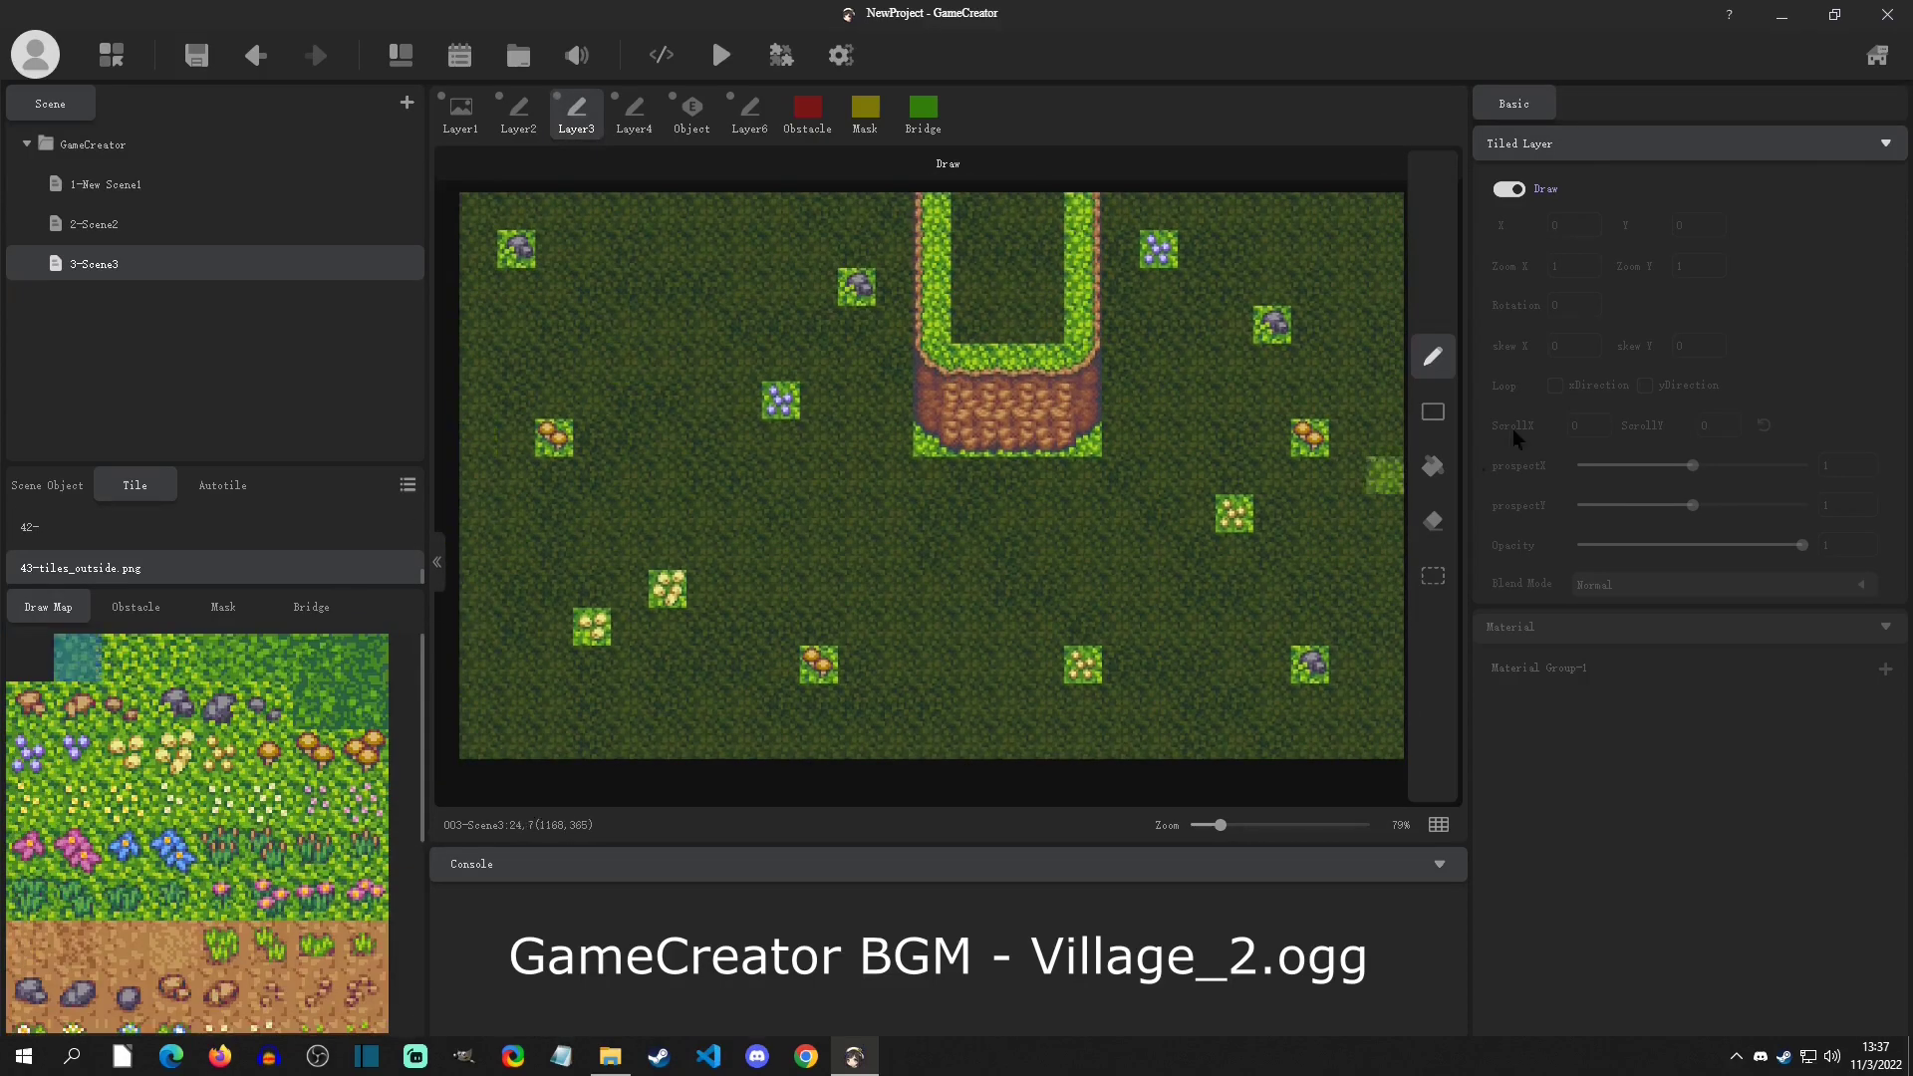
click(1433, 465)
click(1006, 269)
Step: Place four large blue flower clusters around the map on Layer3 and choose the small yellow flower tile
mouse_move(420, 742)
mouse_down()
mouse_move(418, 872)
mouse_move(417, 737)
mouse_up()
click(173, 849)
click(1433, 357)
click(1385, 249)
click(667, 325)
click(516, 590)
click(705, 740)
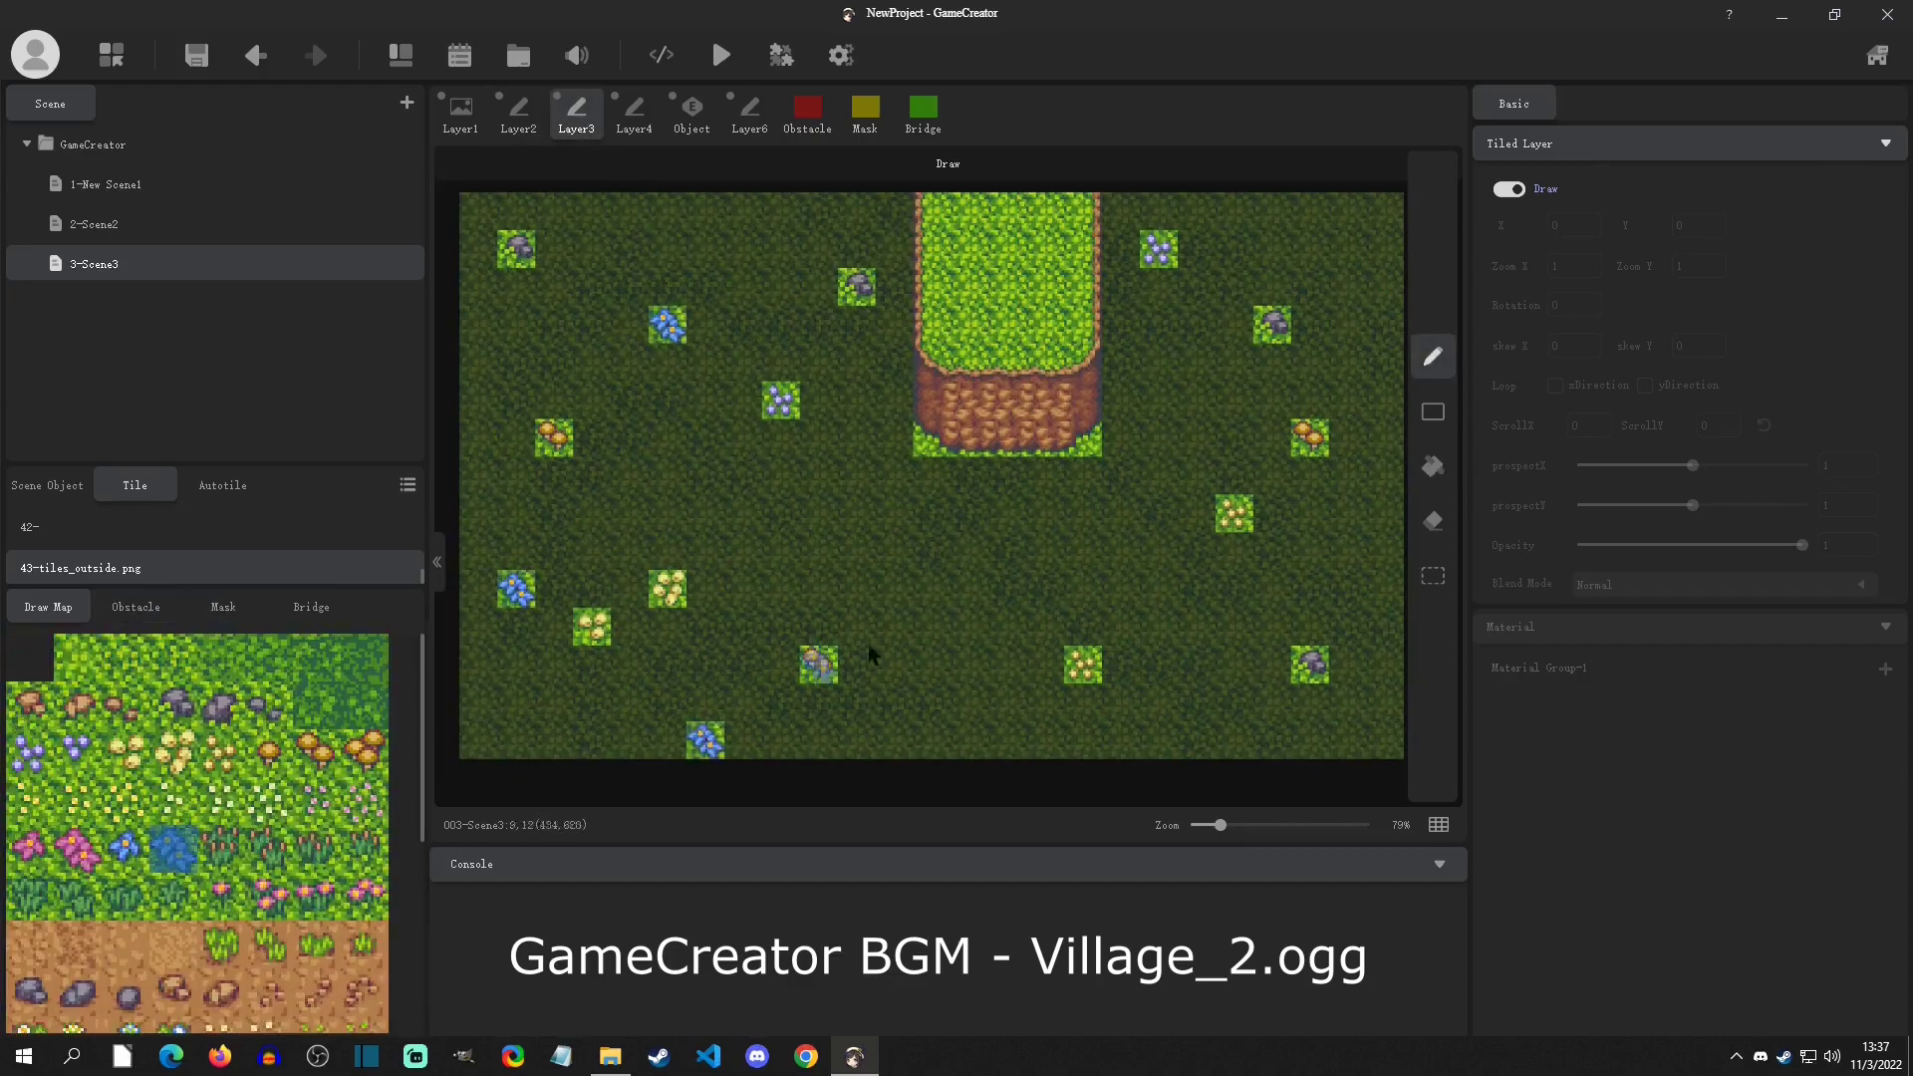
click(126, 753)
Step: Mark the cliff face and both side edges of the plateau as obstacles
click(807, 107)
drag(932, 428, 1083, 209)
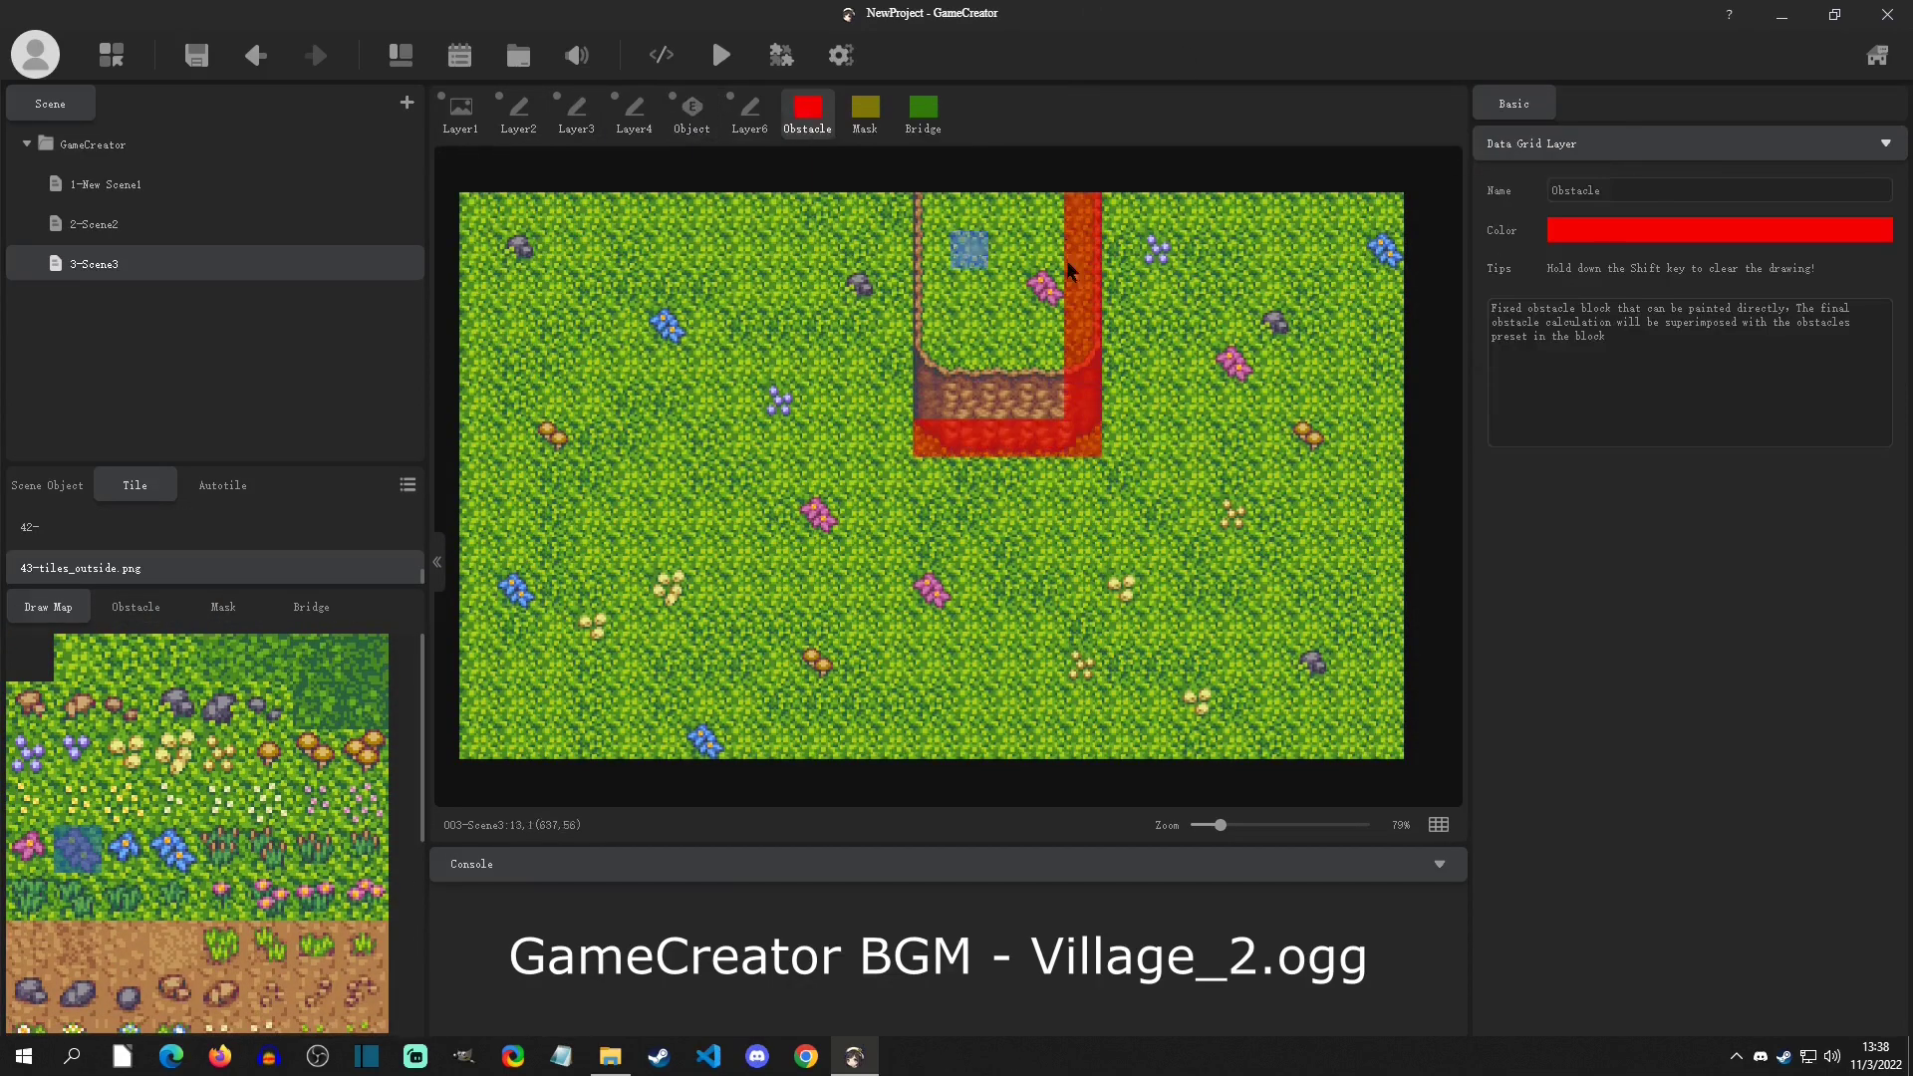
drag(931, 209, 1046, 418)
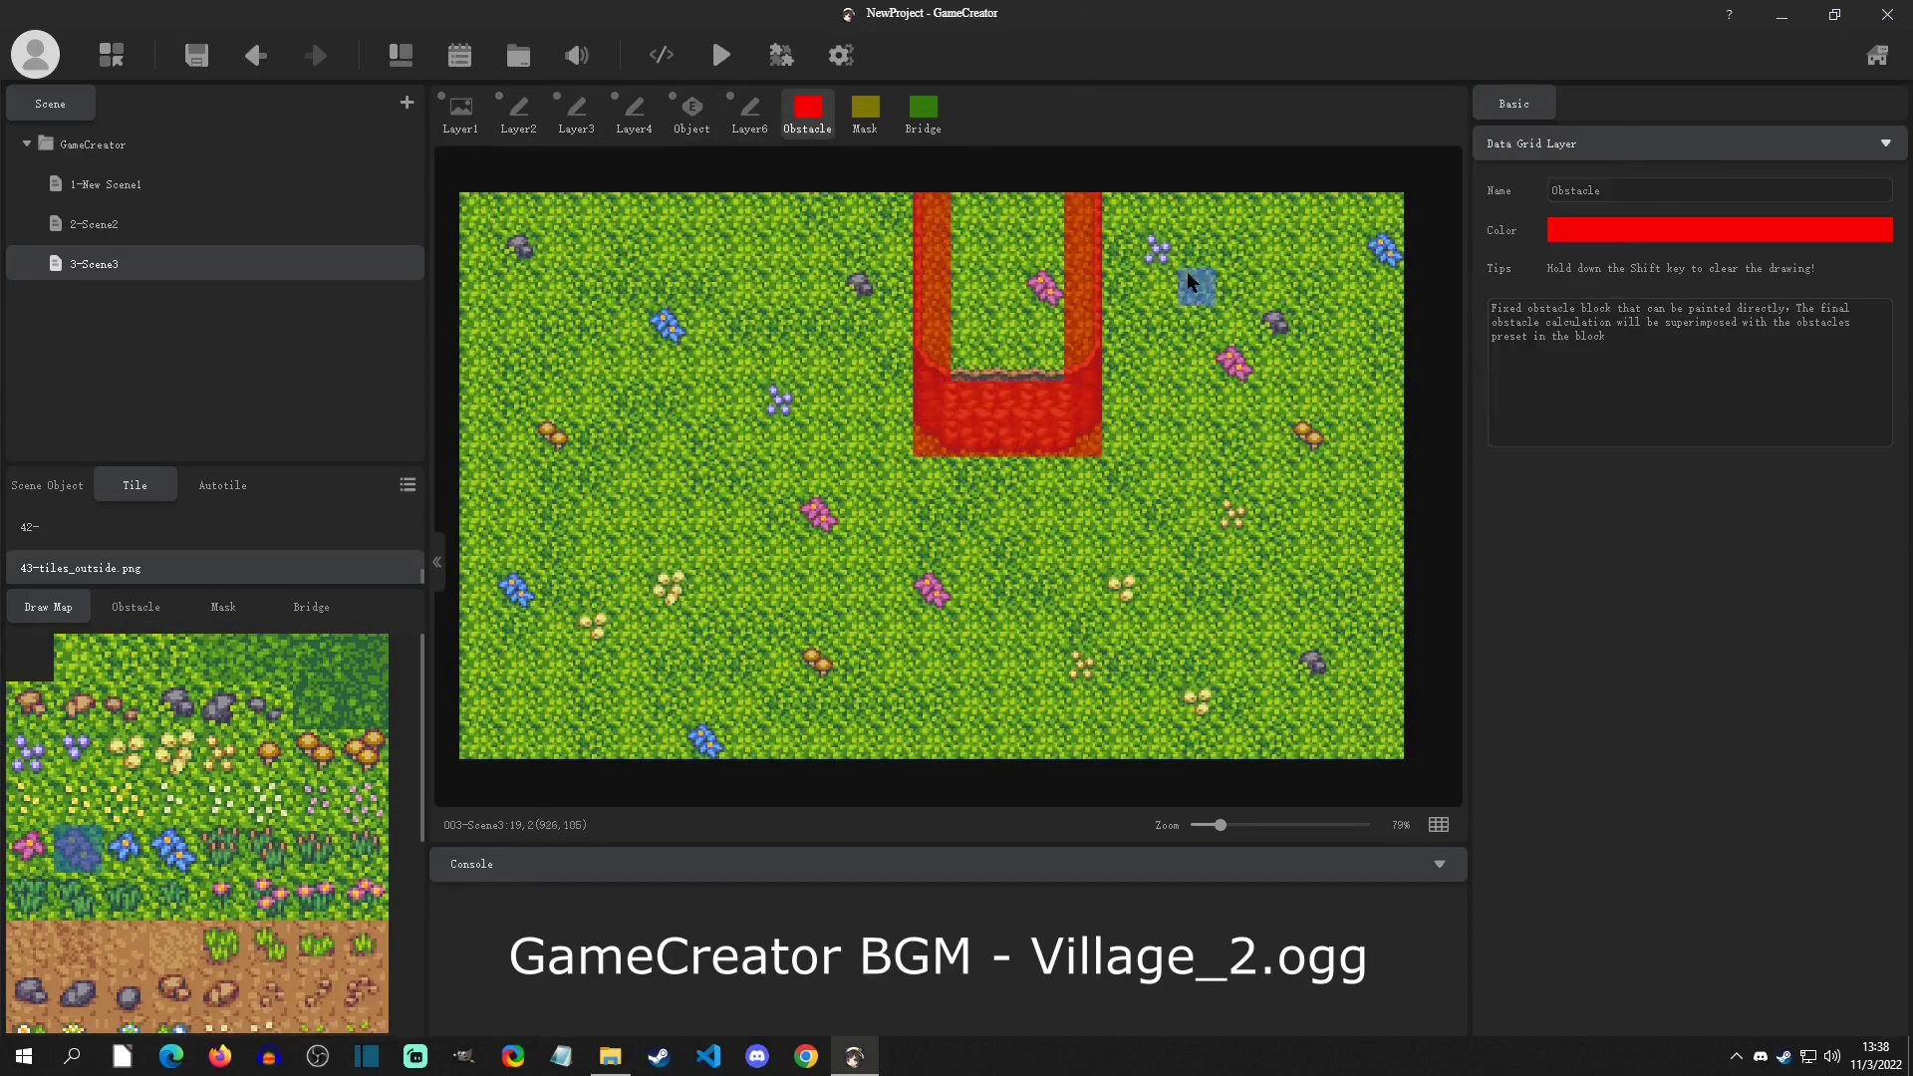
Step: Set the player's starting position on the grass below the cliff, at grid position 14, 10
click(695, 118)
right_click(1004, 582)
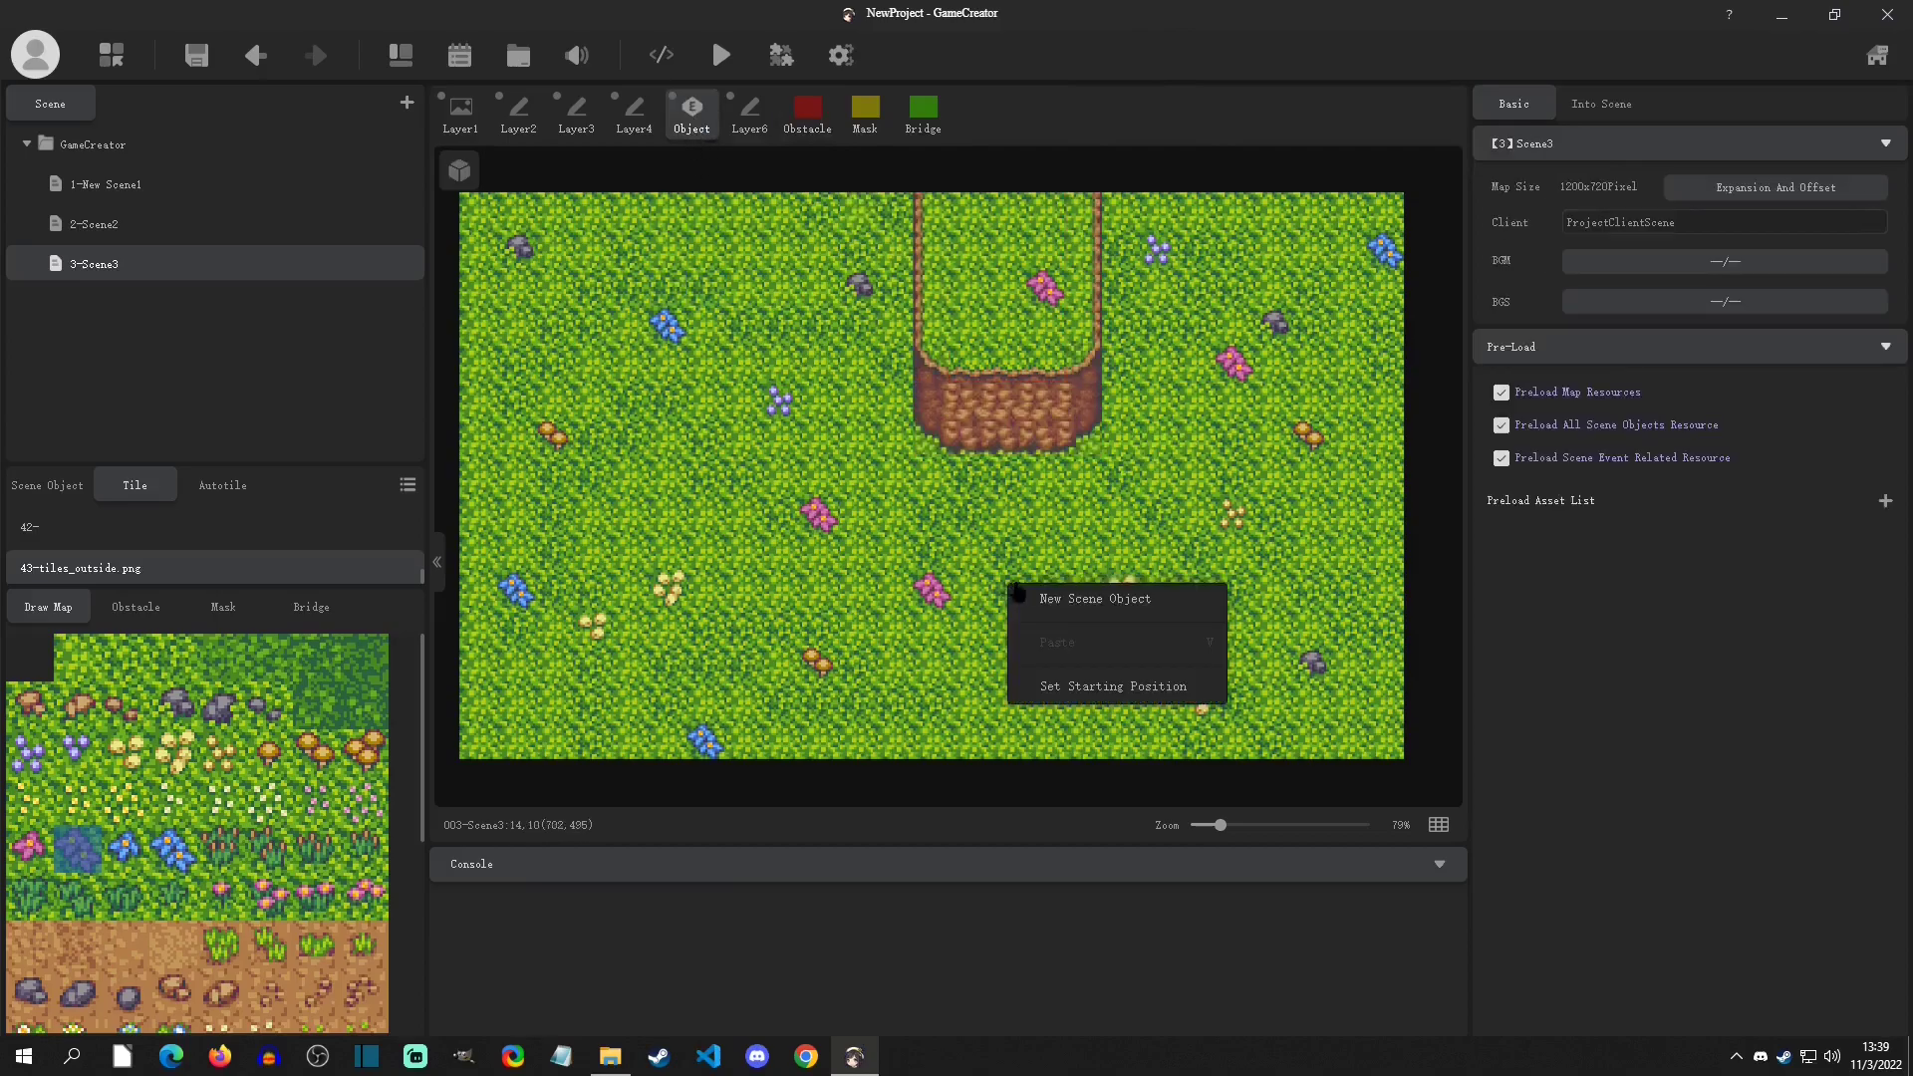
click(1058, 692)
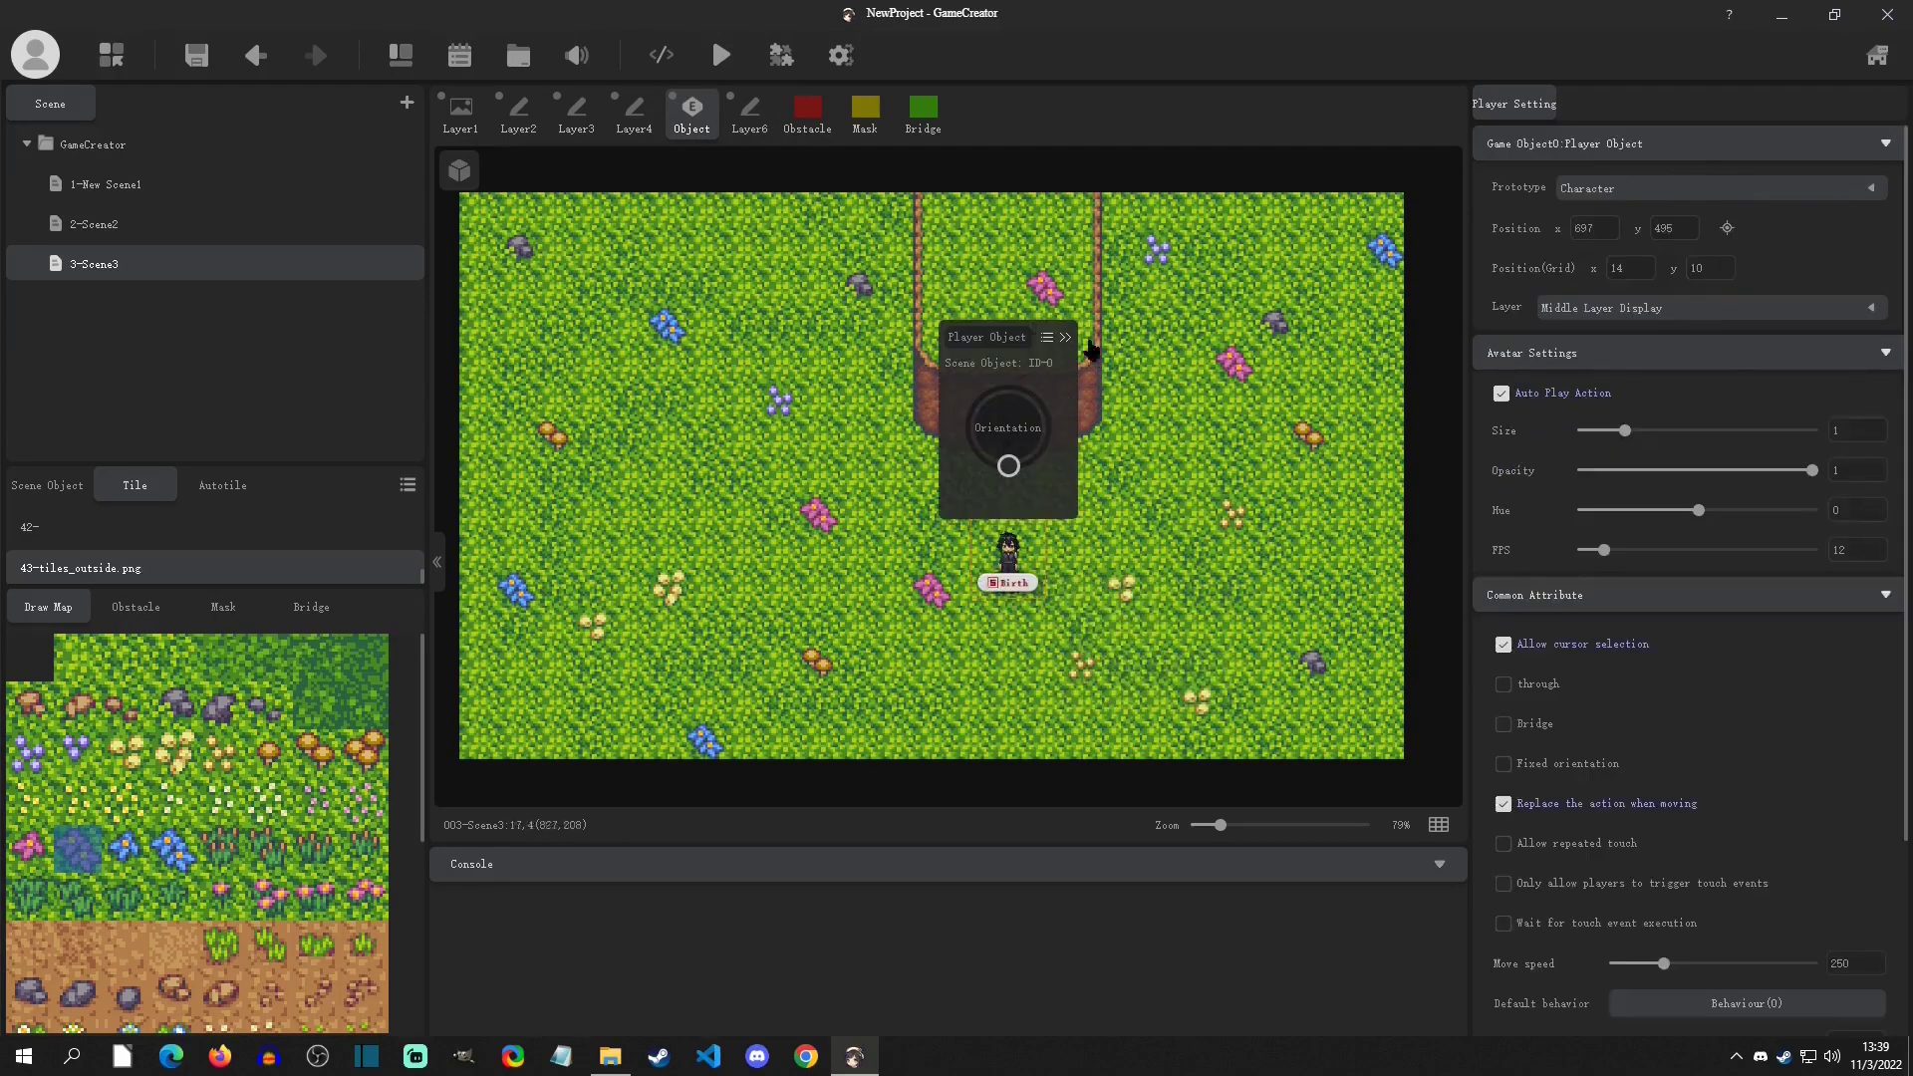
Step: Run the game and walk the character around the front and side of the cliff to test the scene
click(722, 57)
click(1096, 570)
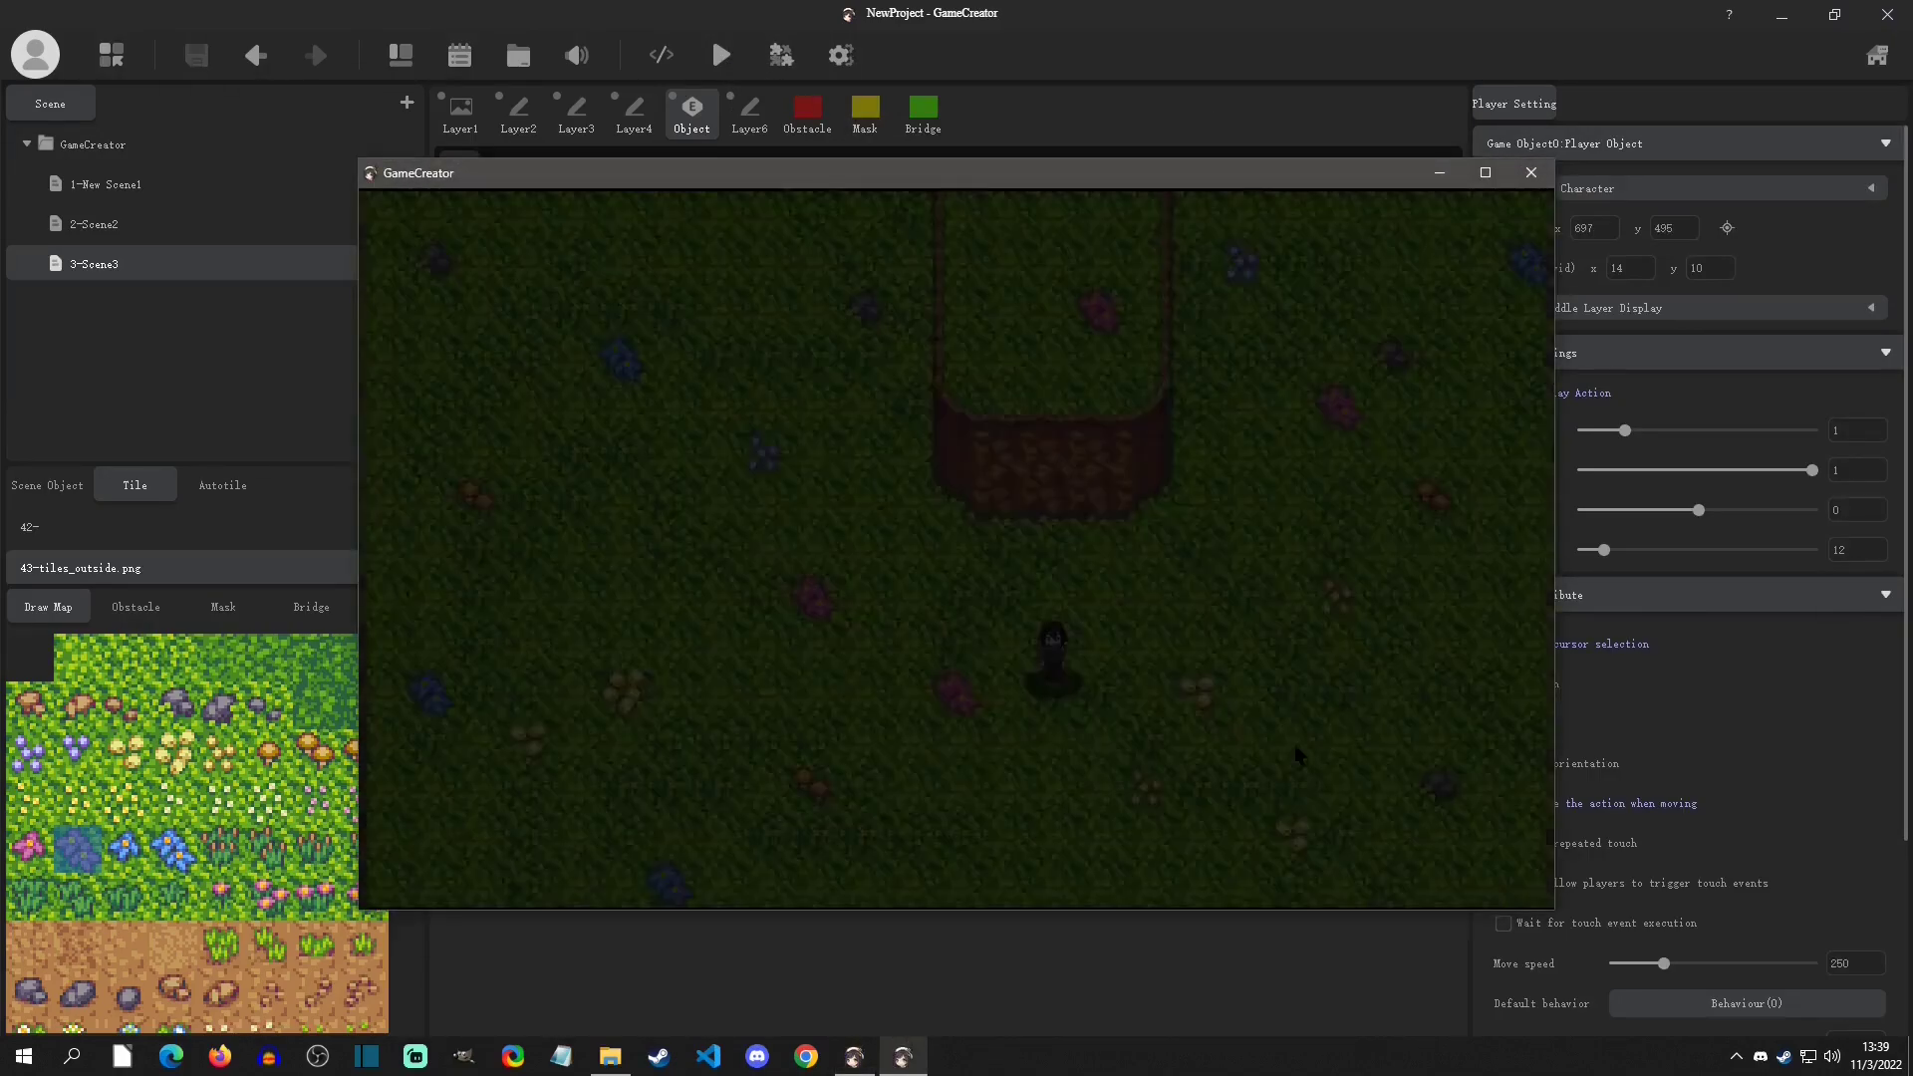
key(Left+Up)
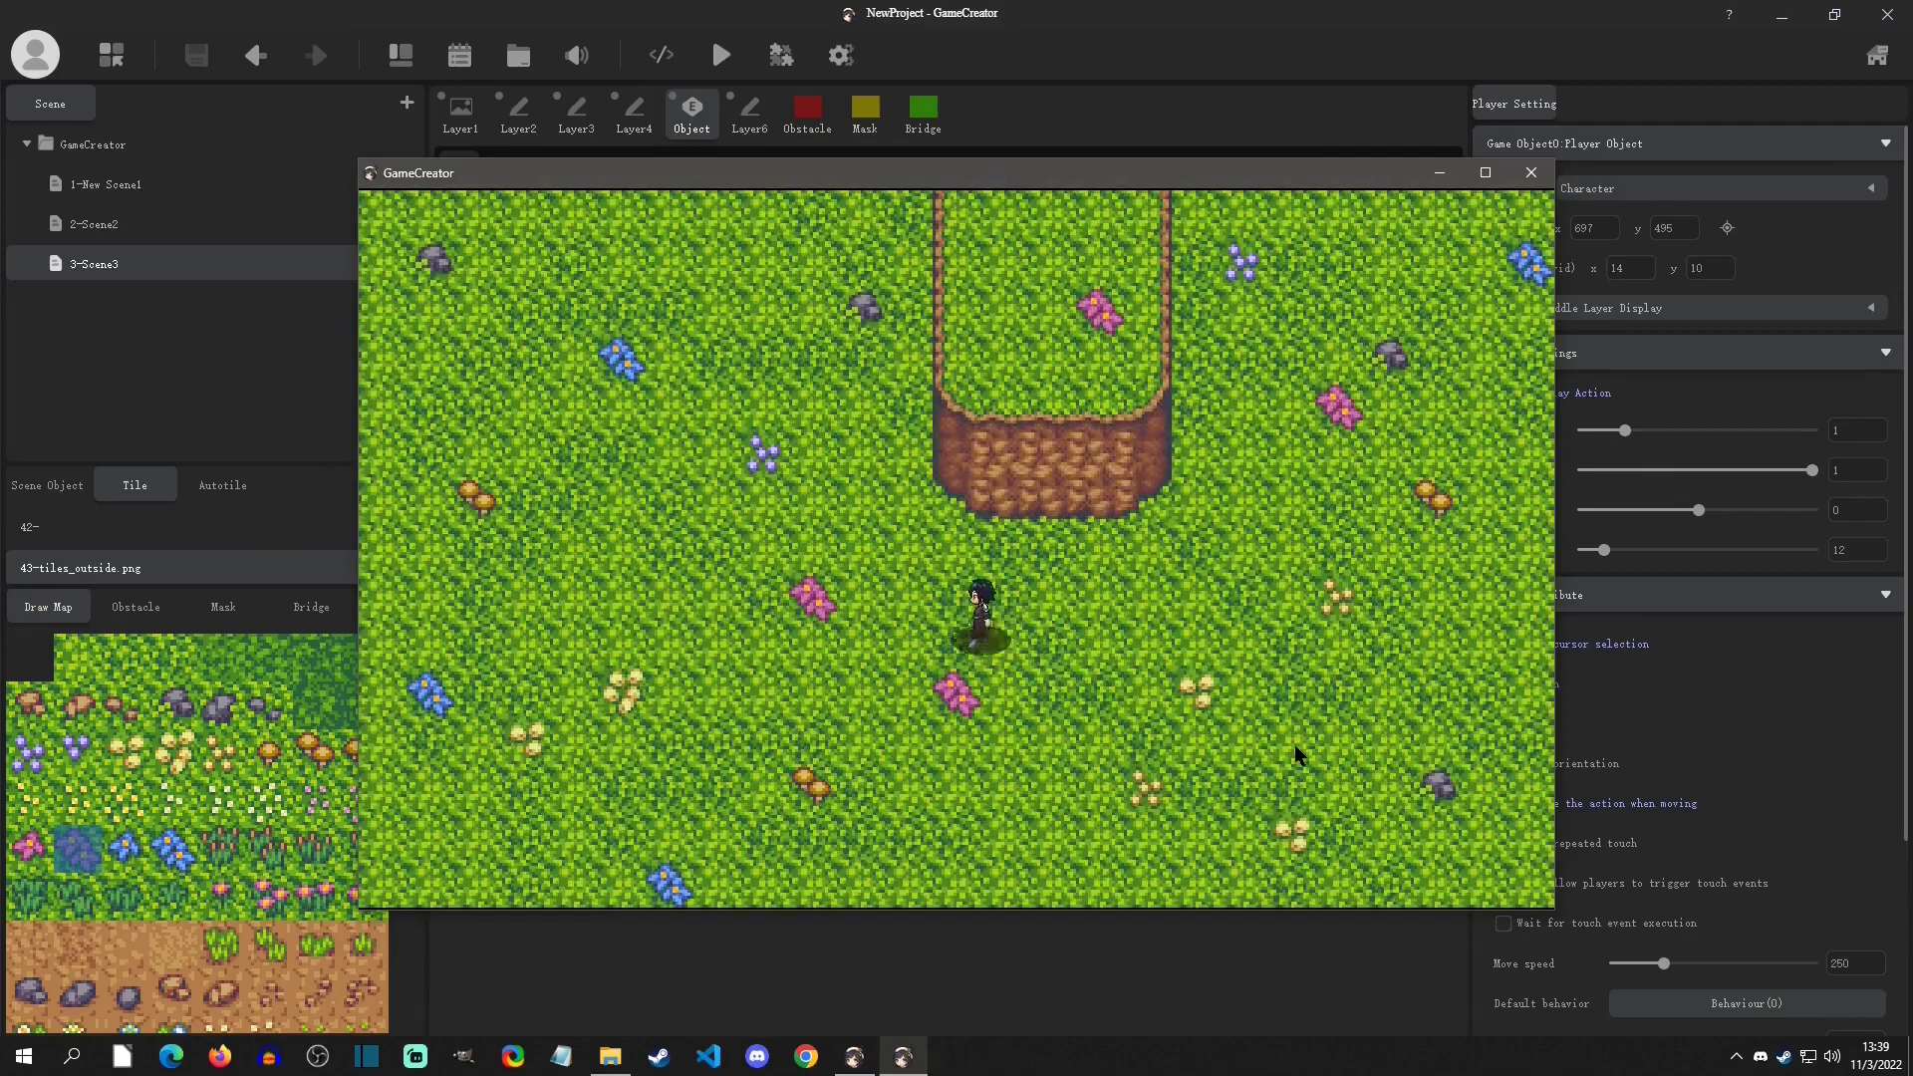
key(Down)
key(Right)
key(Up)
key(Right)
key(Up)
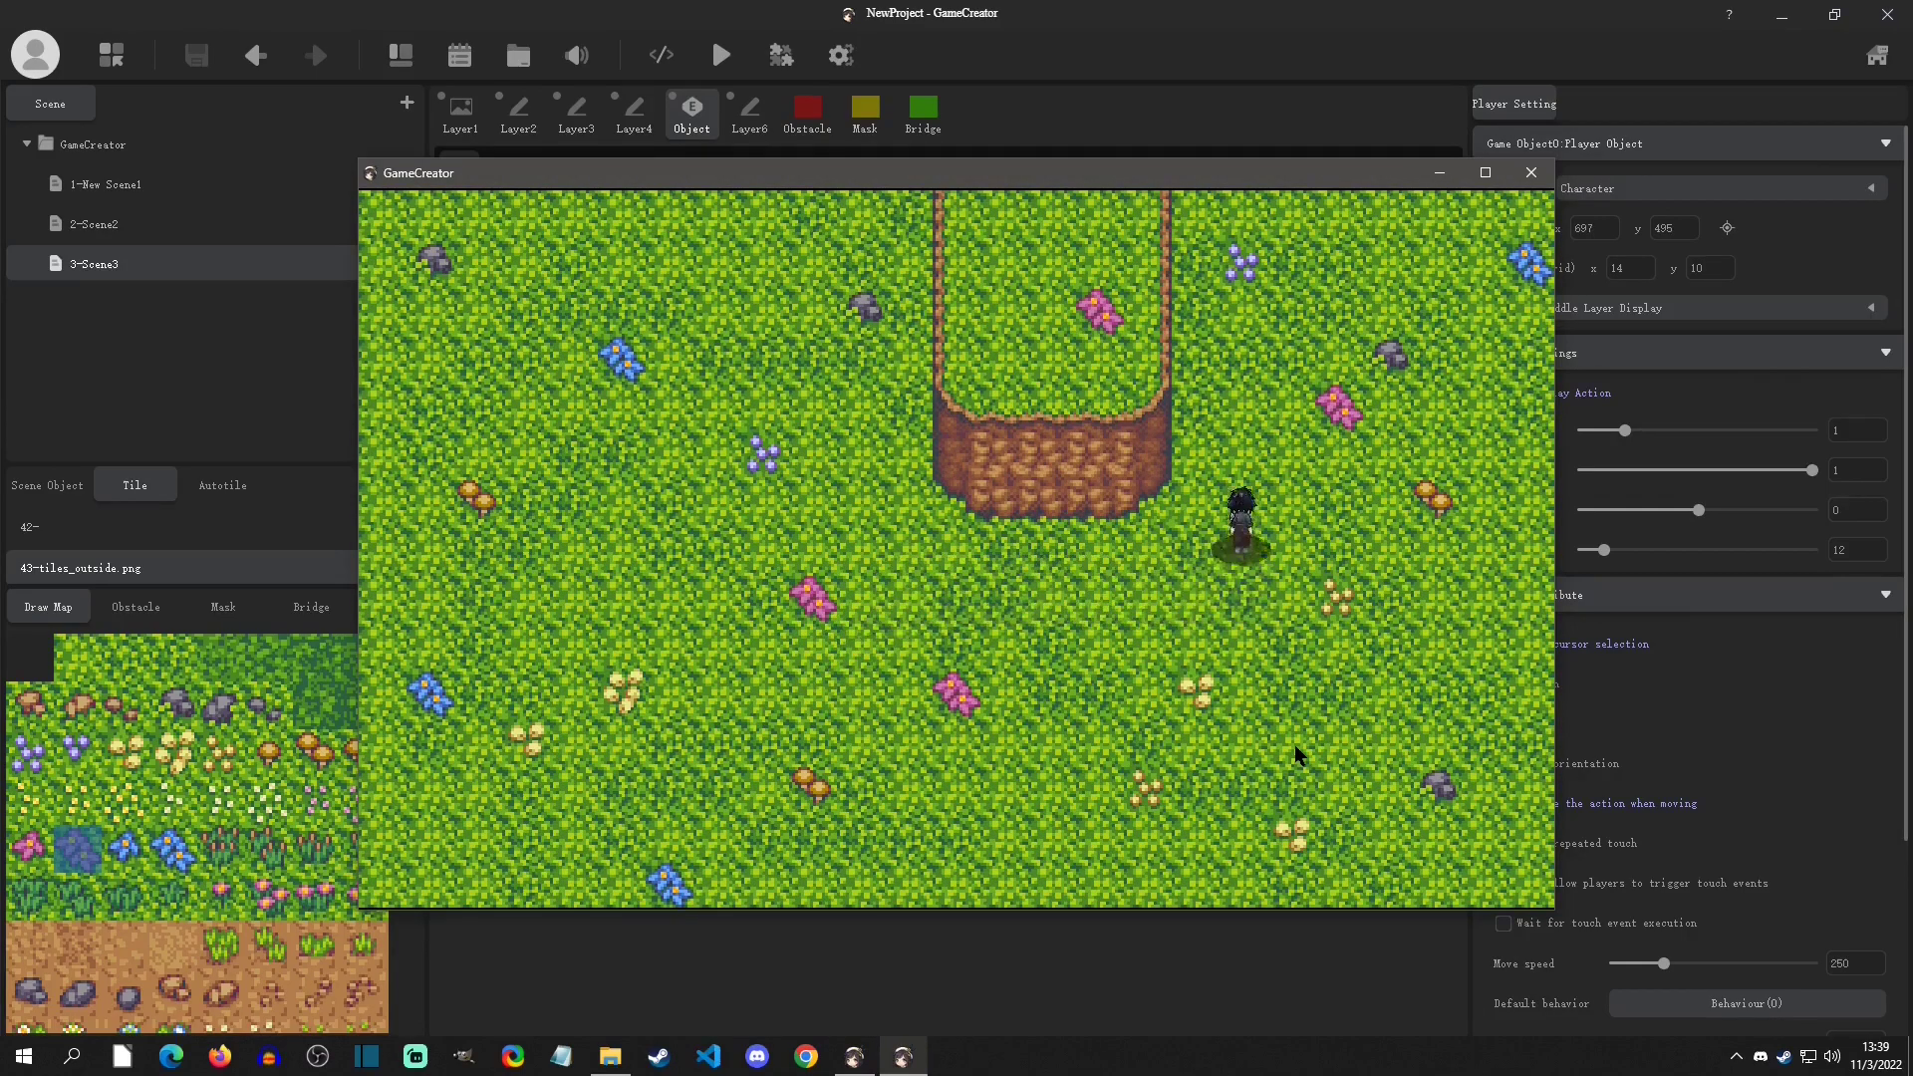
key(Down)
key(Left)
key(Left)
key(Down)
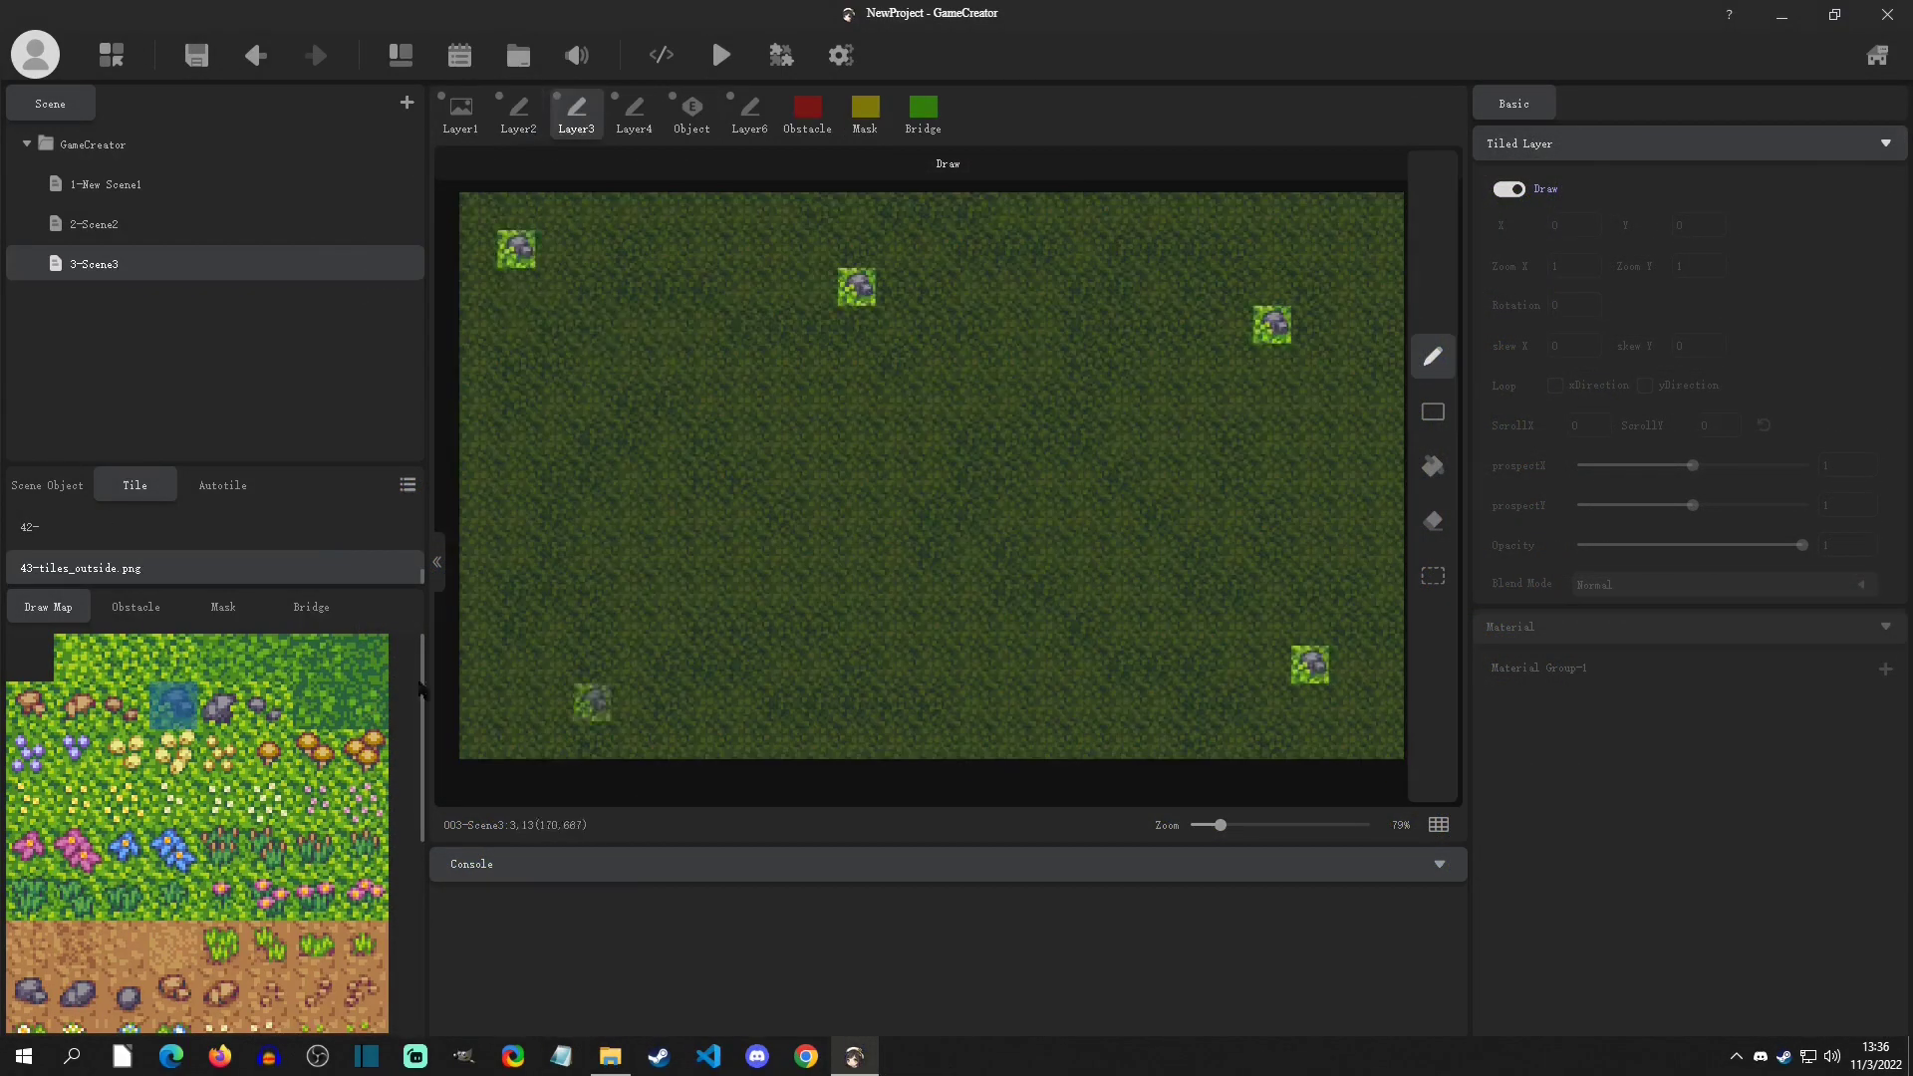
Step: Scatter four yellow flower tiles and two purple flower tiles across the grass on Layer3
click(125, 754)
click(592, 627)
click(173, 753)
click(667, 589)
click(221, 753)
click(1083, 665)
click(1234, 513)
click(30, 753)
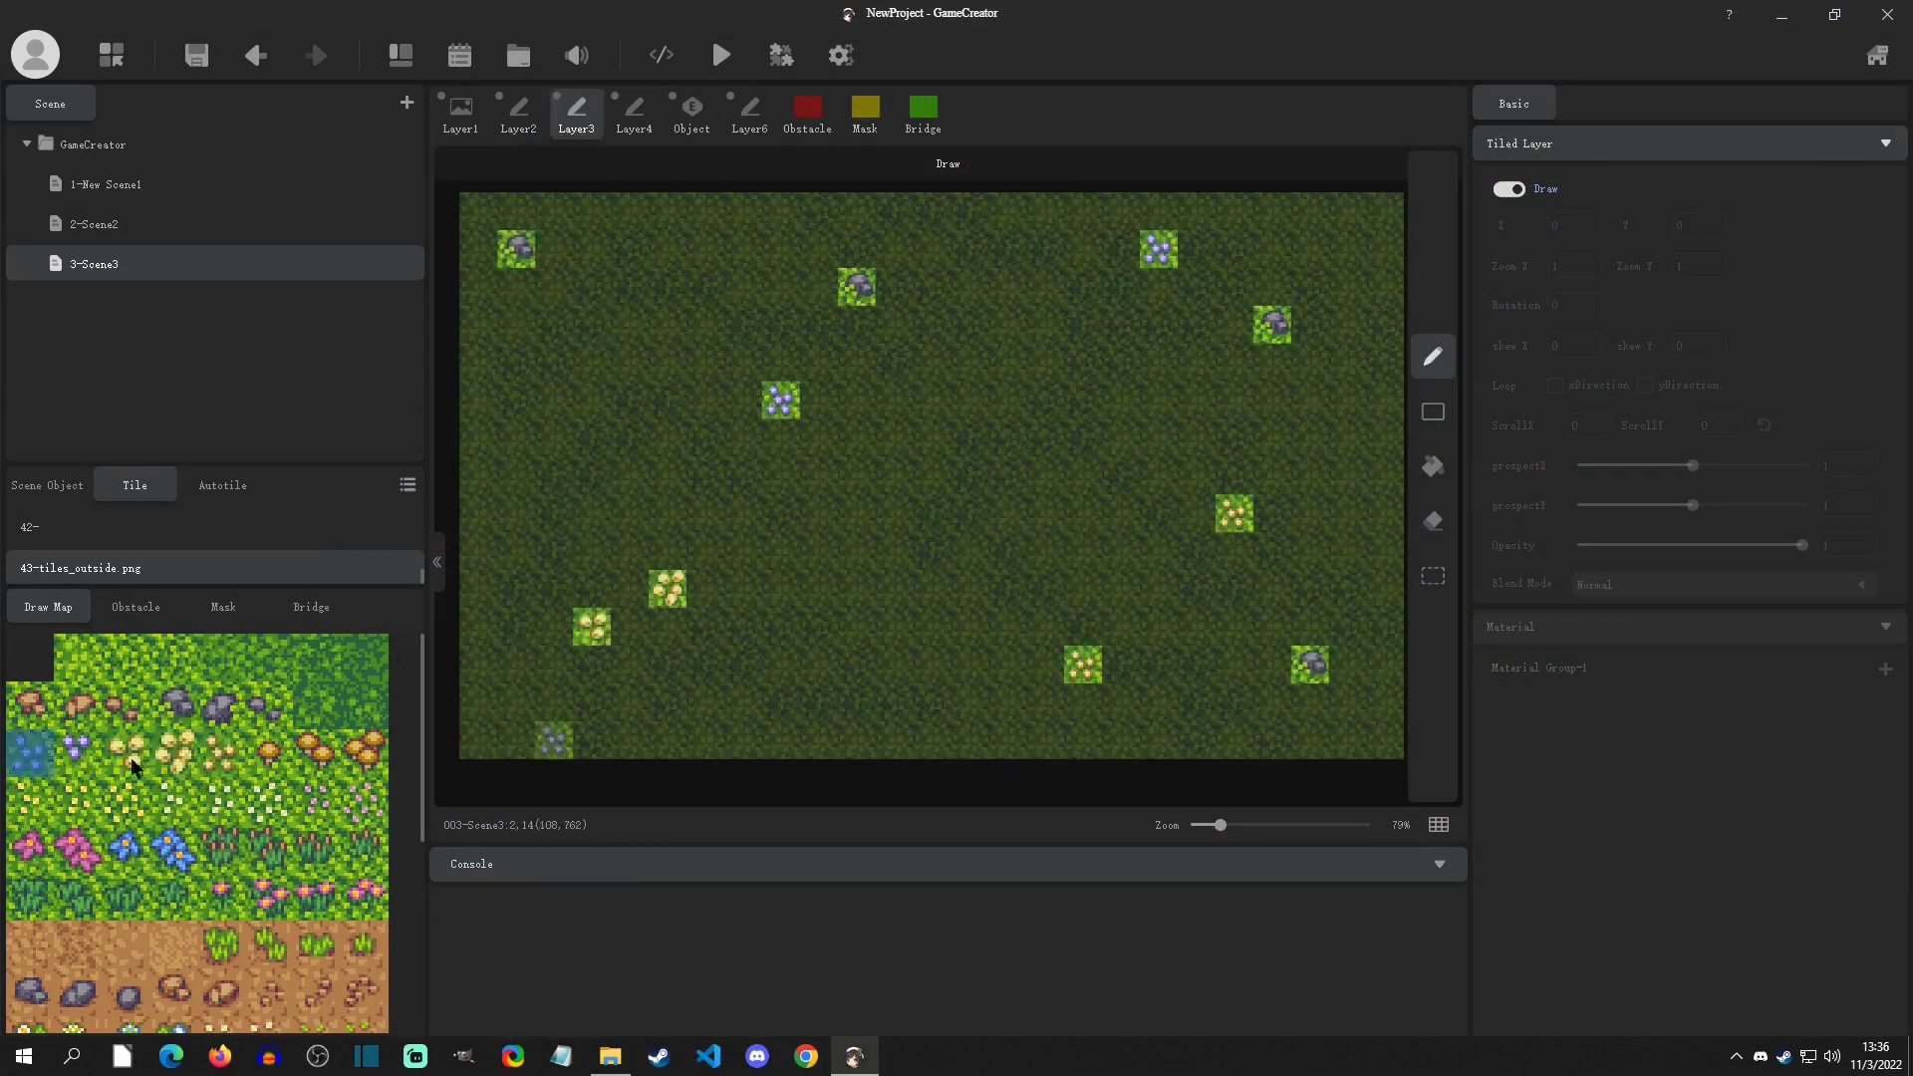
Step: Build the cliff's rock face with its bottom corners in the upper middle of the map on Layer3
click(972, 438)
click(78, 914)
mouse_move(1006, 439)
mouse_down()
mouse_move(1046, 438)
mouse_move(1046, 363)
mouse_up()
click(126, 915)
click(1083, 438)
Step: Outline the plateau with grassy edges up to the map's top edge and fill its interior with grass
click(77, 866)
click(78, 819)
click(29, 771)
drag(932, 325, 929, 211)
click(30, 723)
drag(1084, 325, 1083, 211)
click(78, 724)
click(1027, 246)
Step: Paint blue flower clusters at four spots on the grass surrounding the cliff on Layer3
drag(420, 747, 419, 714)
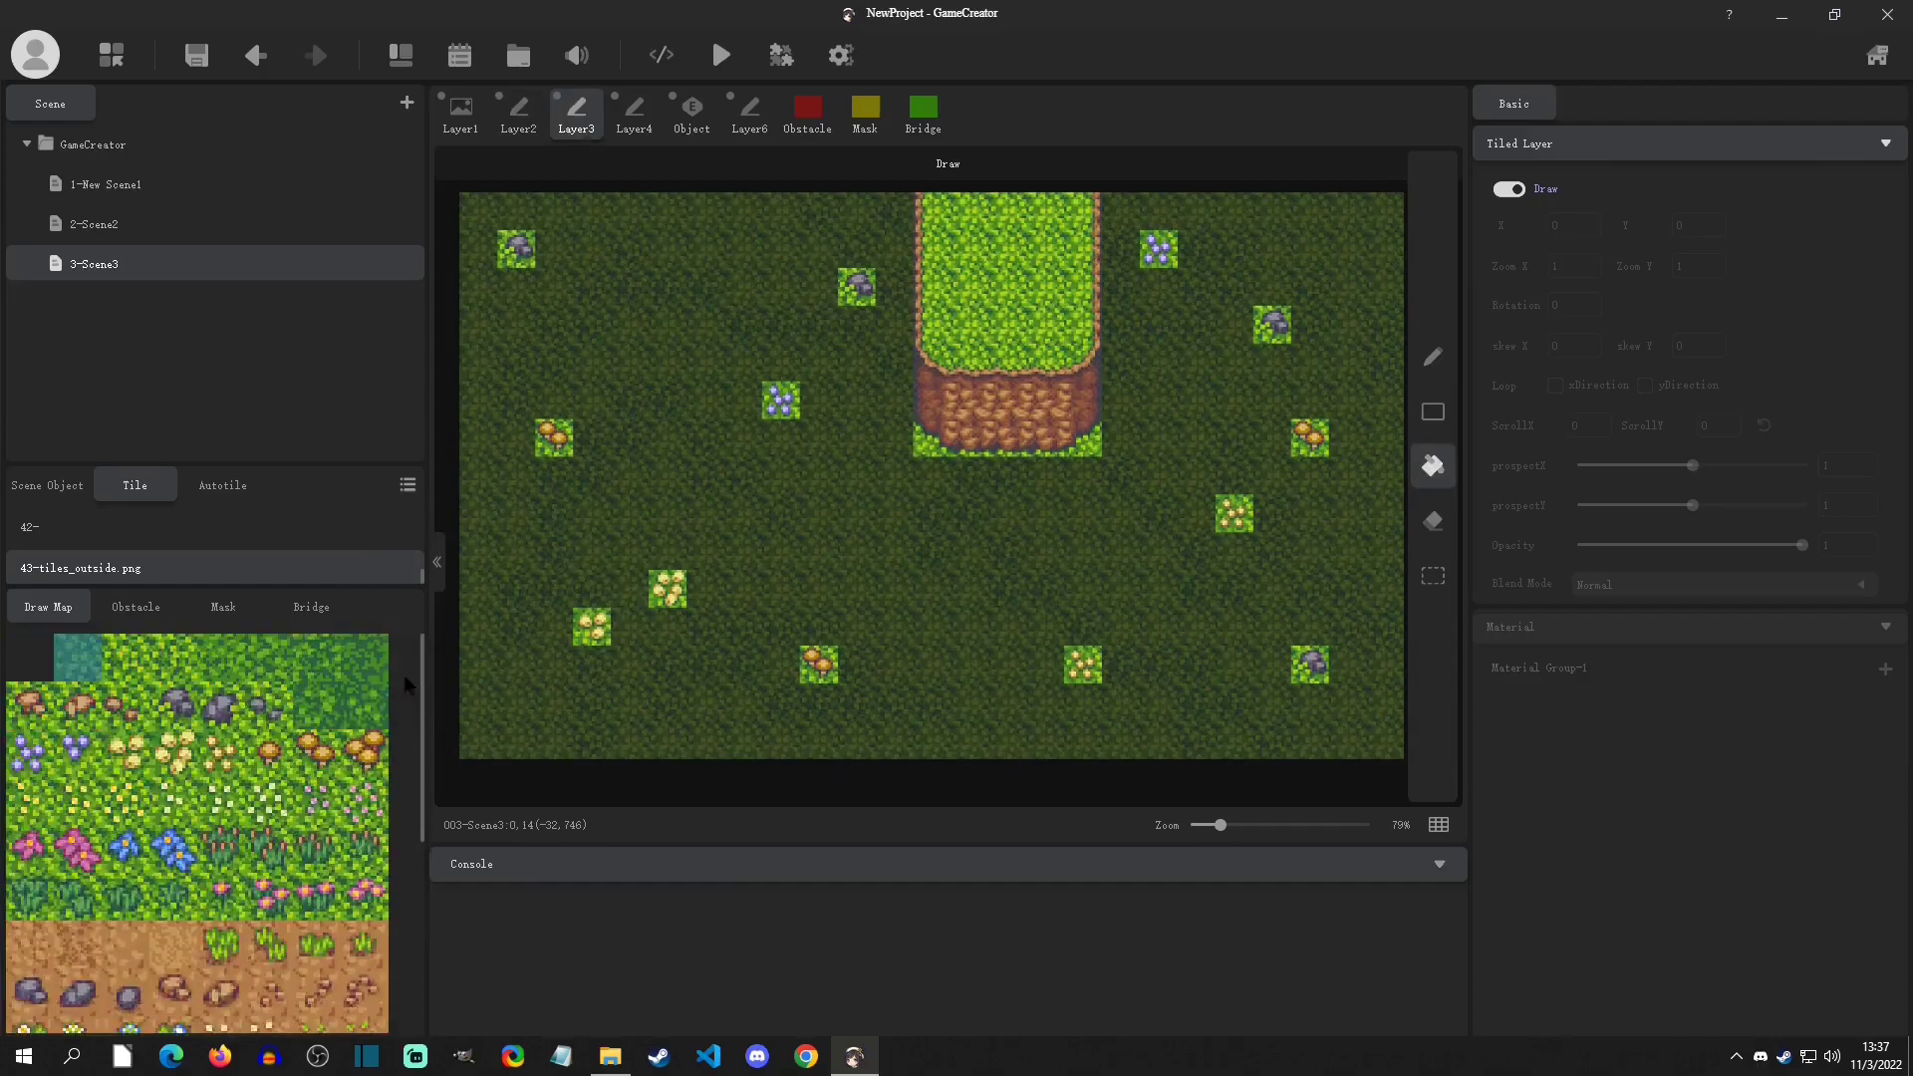
click(174, 849)
click(1433, 356)
click(1385, 249)
click(668, 325)
click(516, 589)
click(706, 740)
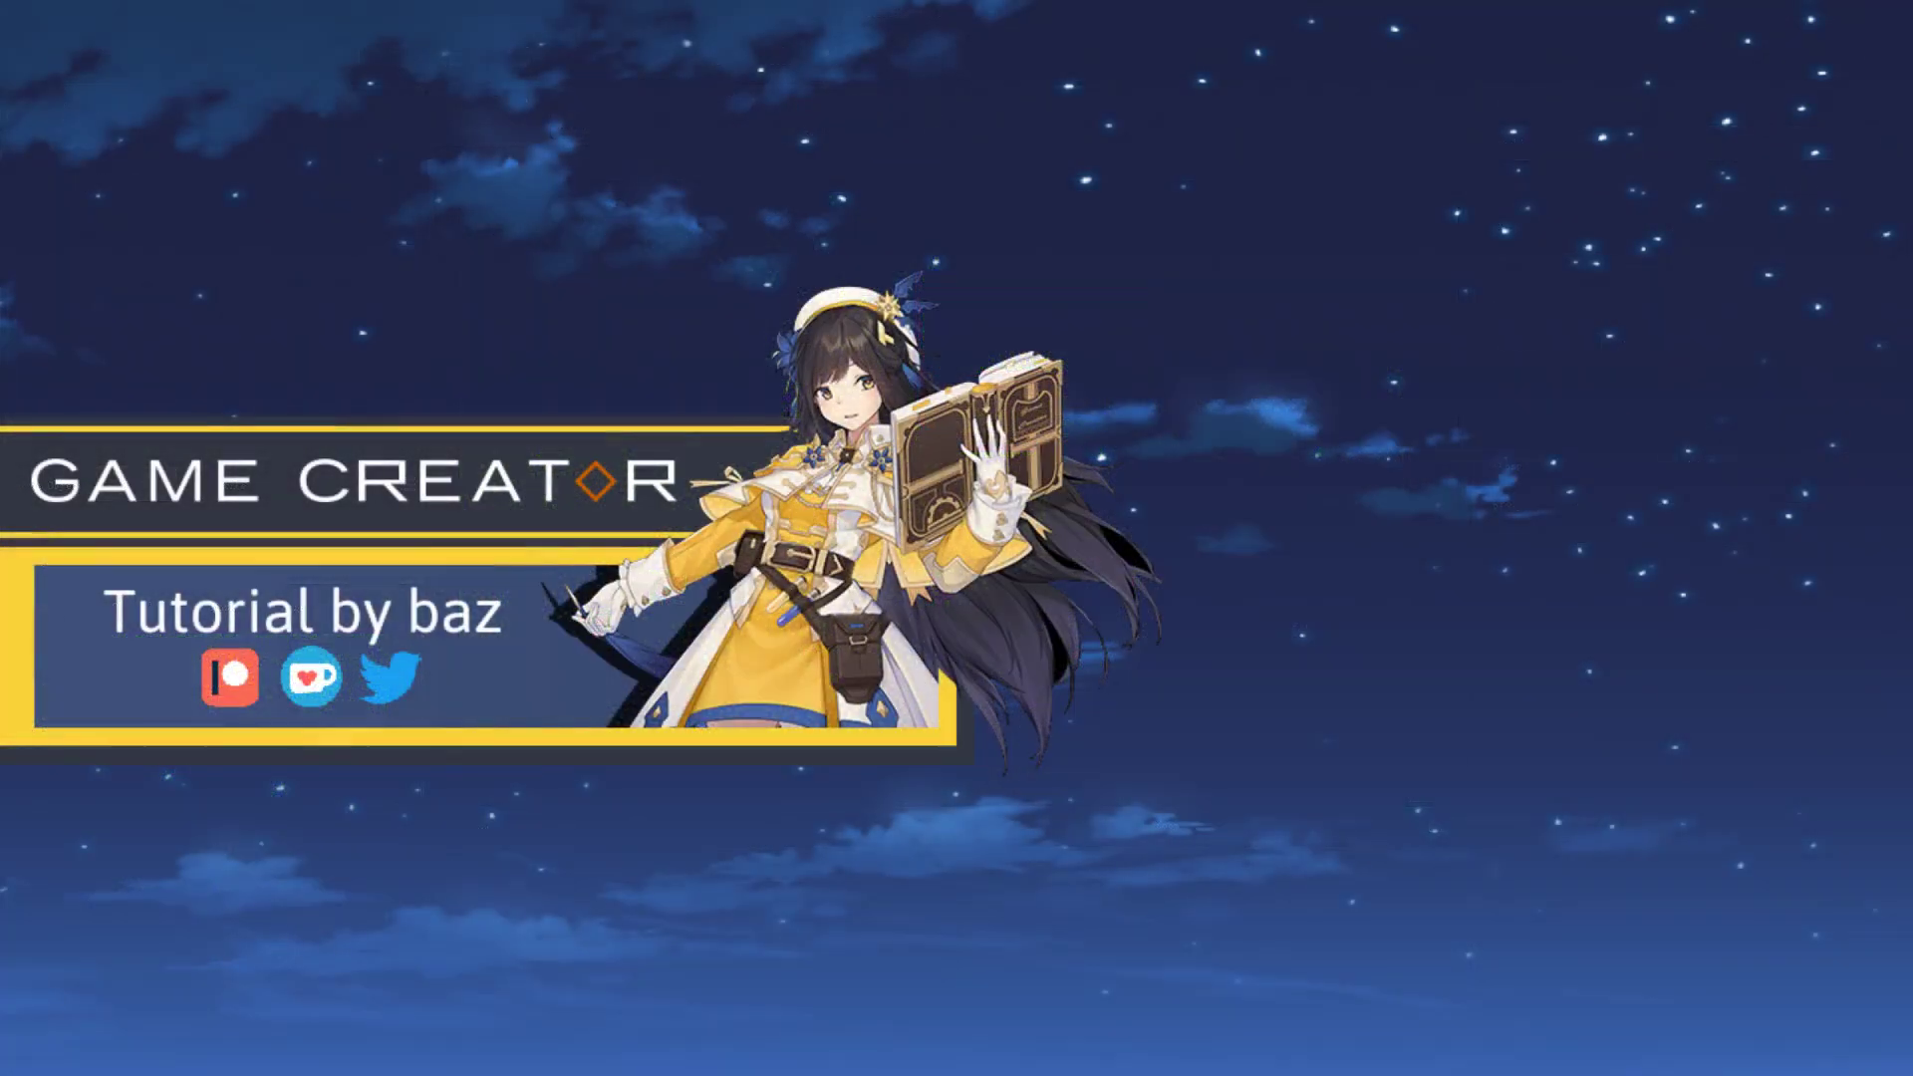